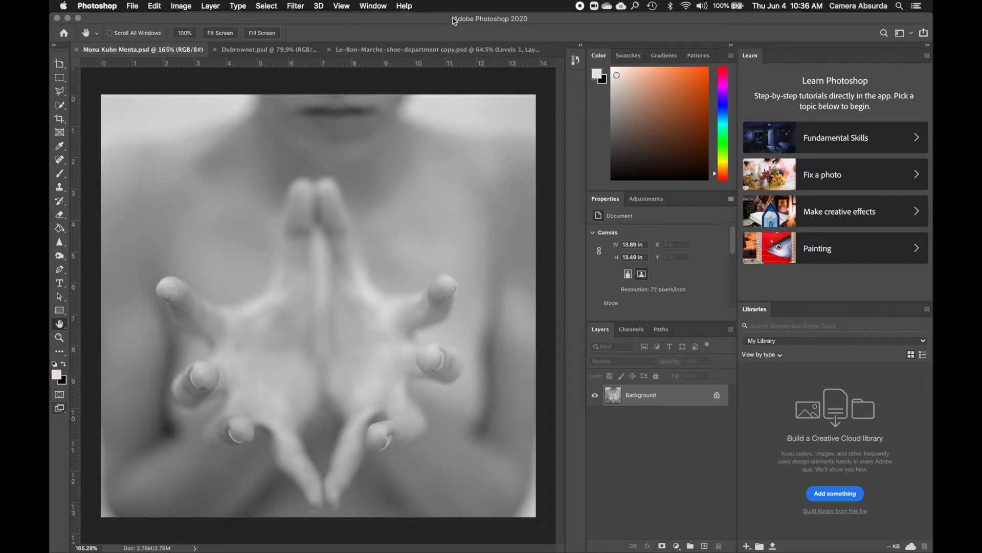
Switch the workspace to Essentials (Default)
left_click(377, 7)
mouse_move(379, 29)
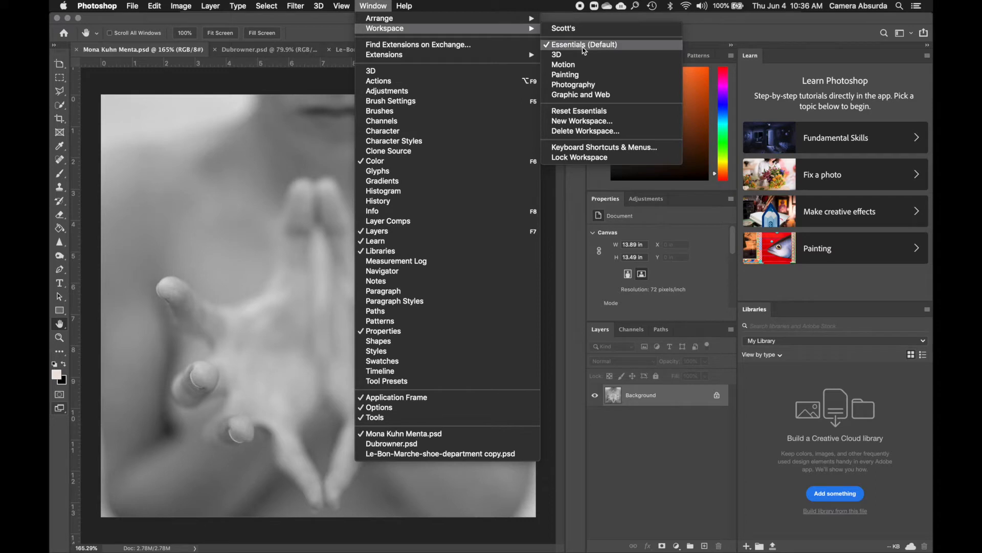
left_click(584, 46)
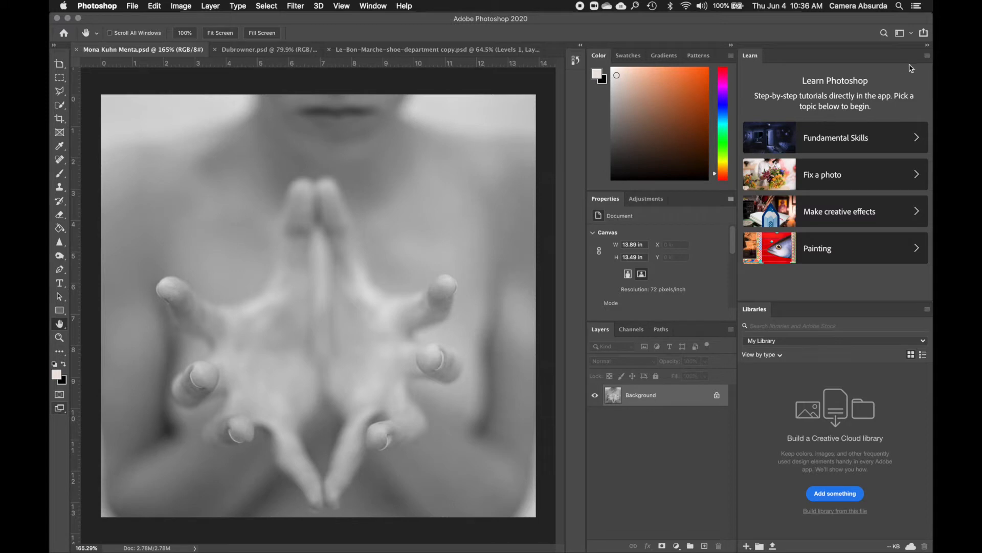
Close the Learn and Libraries panel groups to free up space for the image
left_click(927, 57)
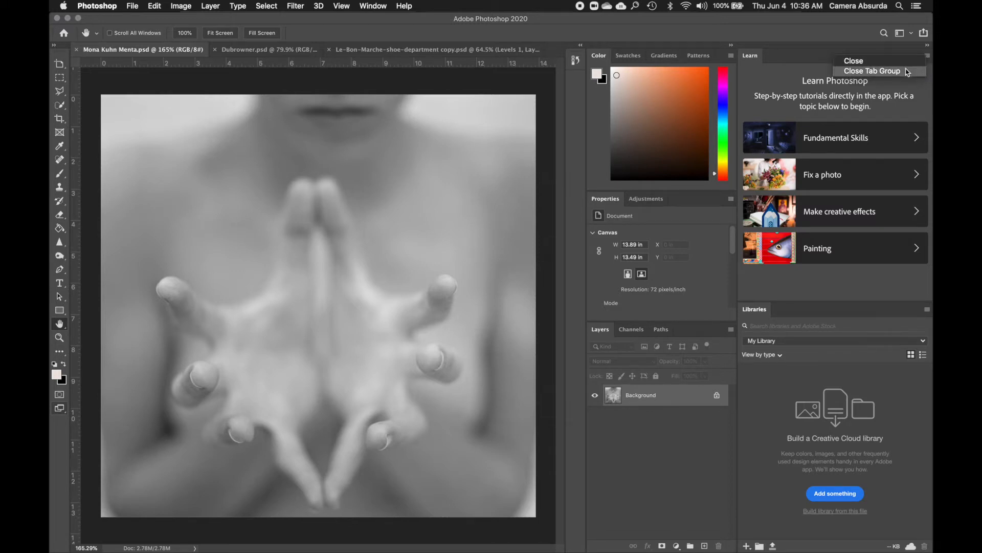
left_click(929, 56)
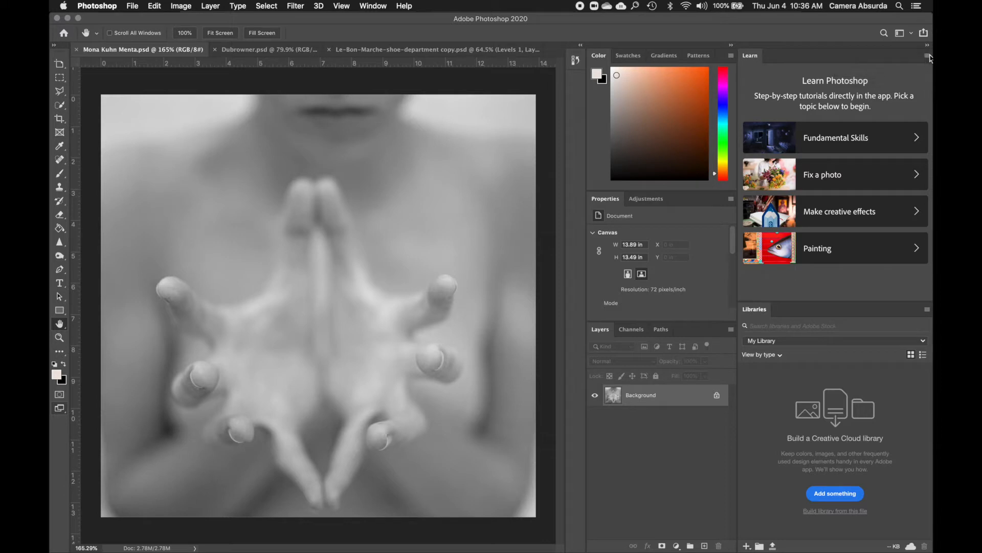
left_click(929, 56)
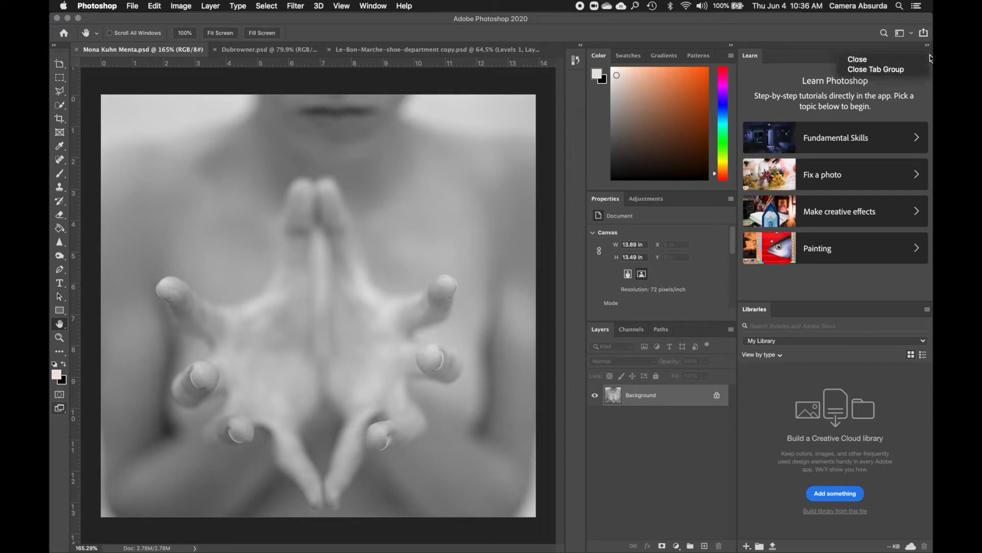
left_click(897, 69)
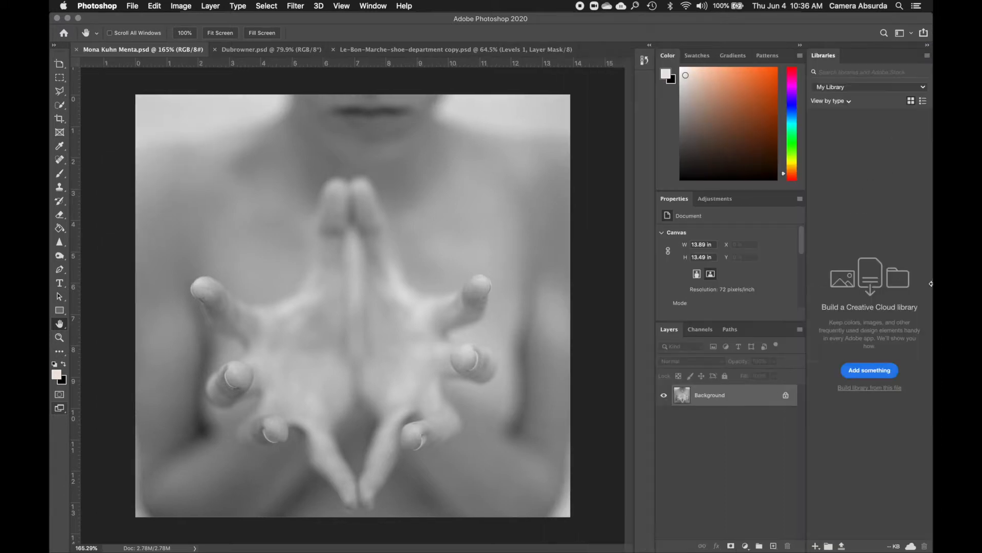
left_click(927, 57)
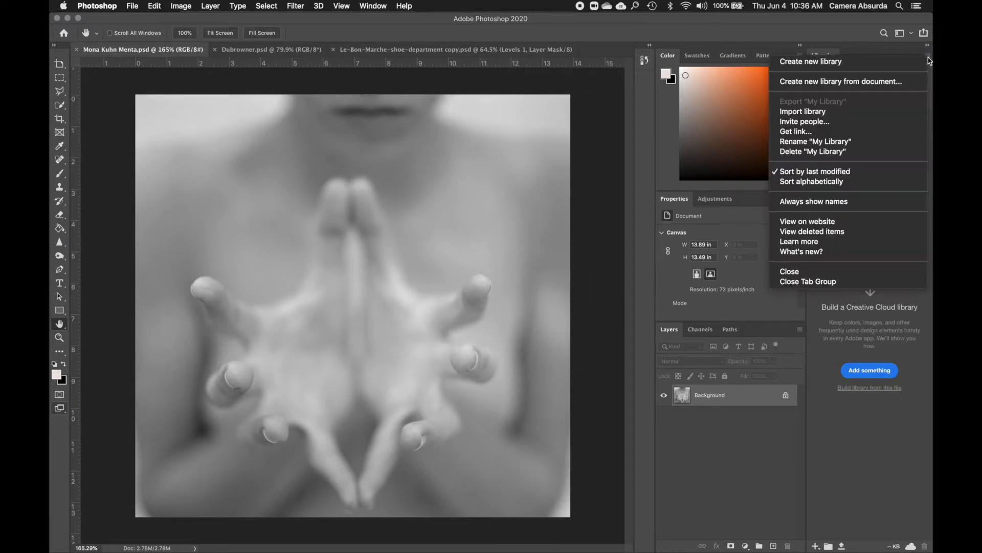
left_click(825, 282)
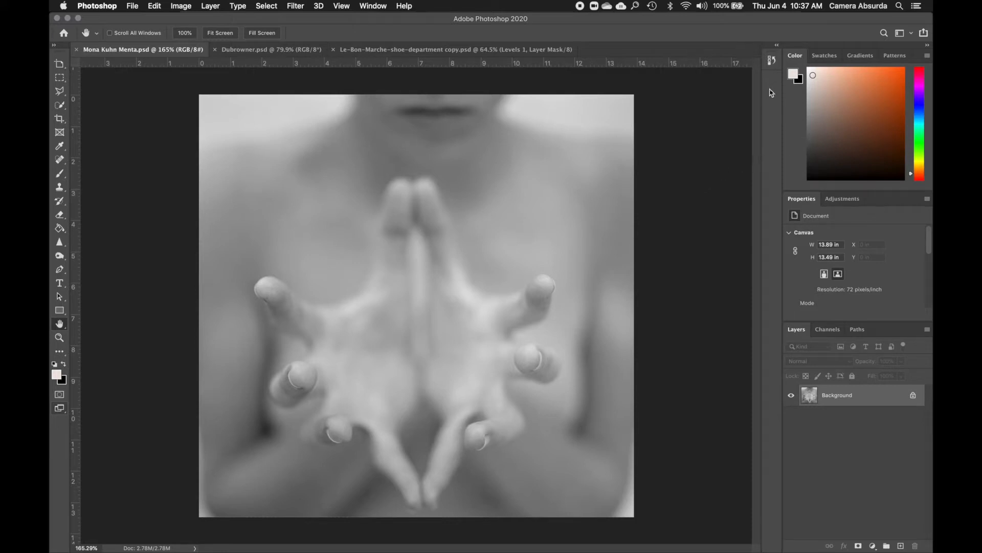
Expand and lengthen the History panel, and revert the photo to its opening snapshot
left_click(772, 61)
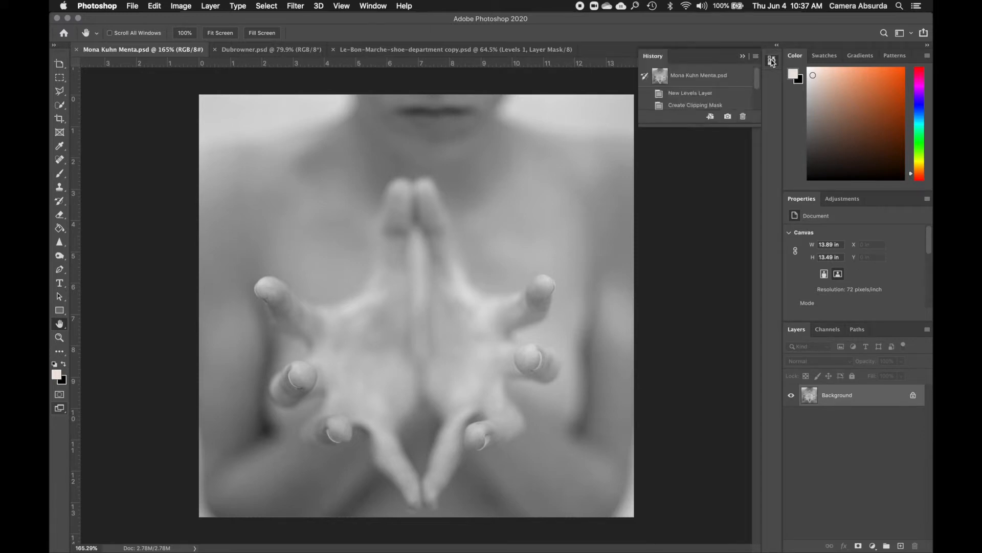
left_click_drag(698, 127, 716, 252)
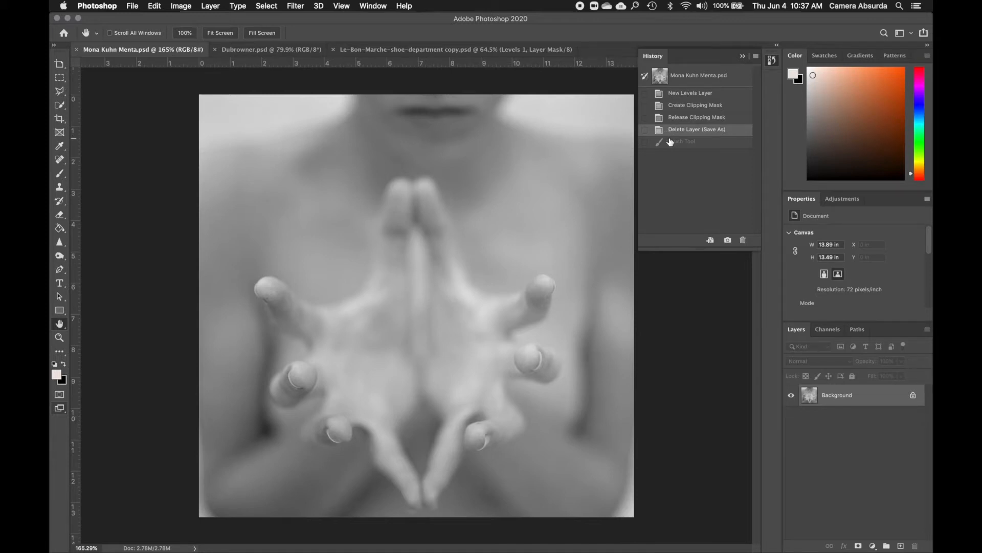
left_click(681, 72)
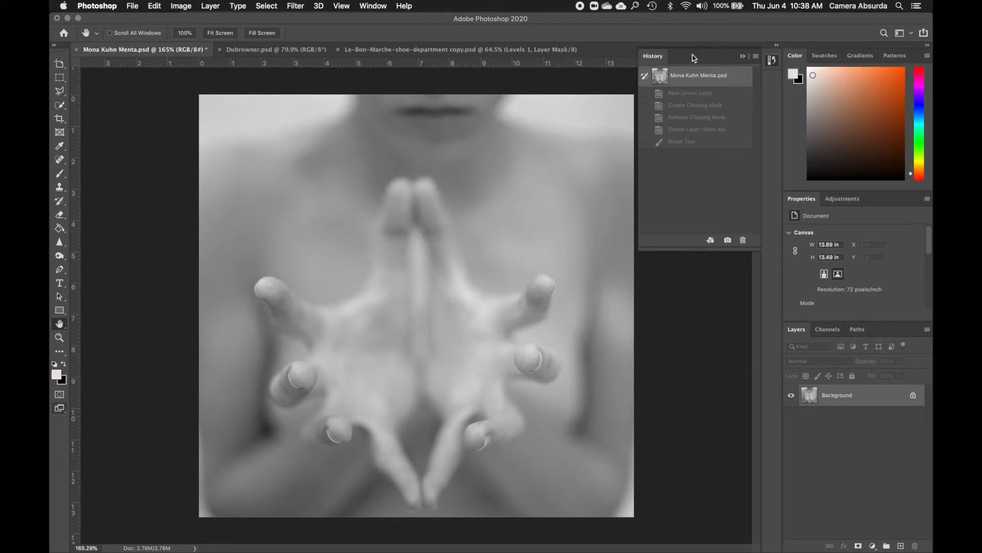
Dock the History panel in the Properties and Adjustments group, check each panel there, and leave History in front
left_click_drag(694, 57, 886, 201)
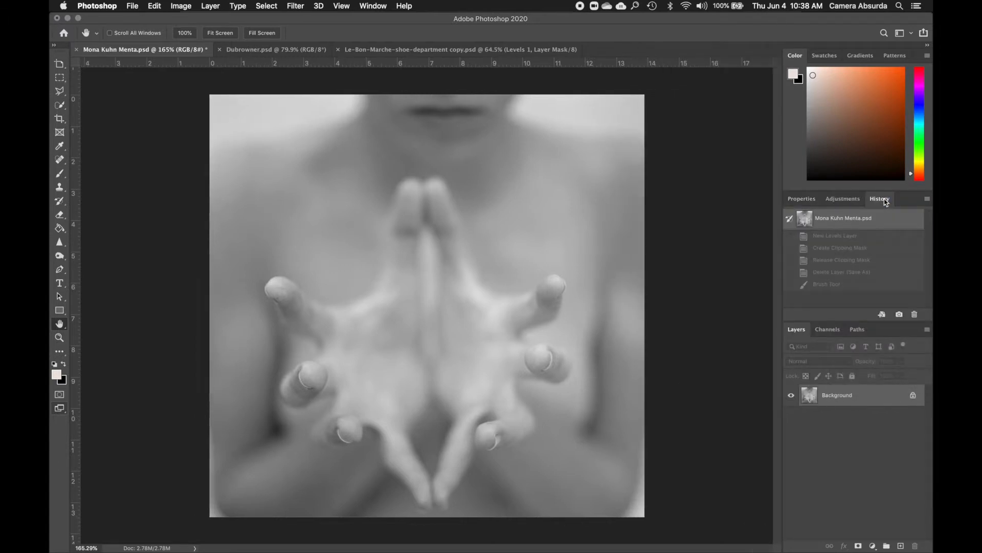
left_click(837, 201)
left_click(801, 200)
left_click(880, 201)
left_click(842, 199)
left_click(800, 198)
left_click(838, 199)
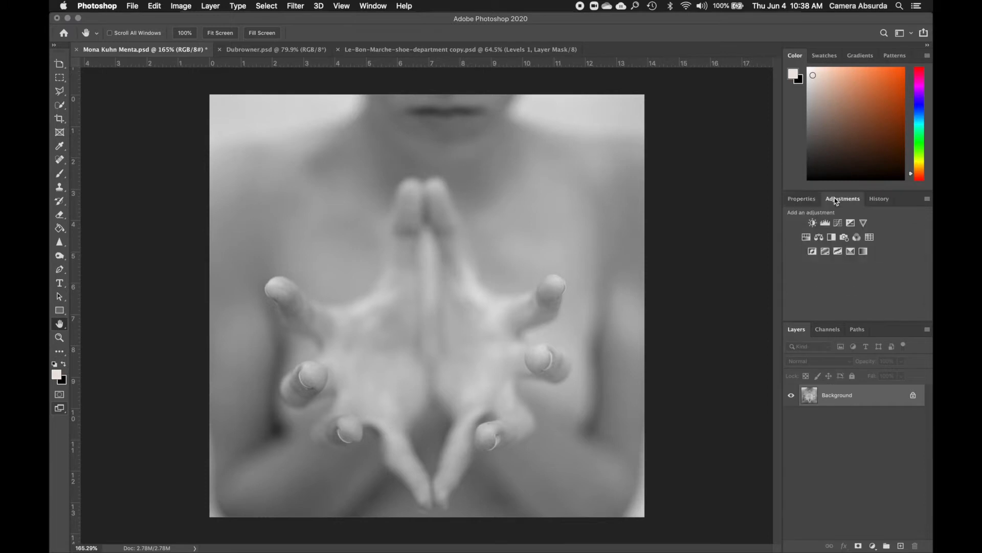
left_click(882, 201)
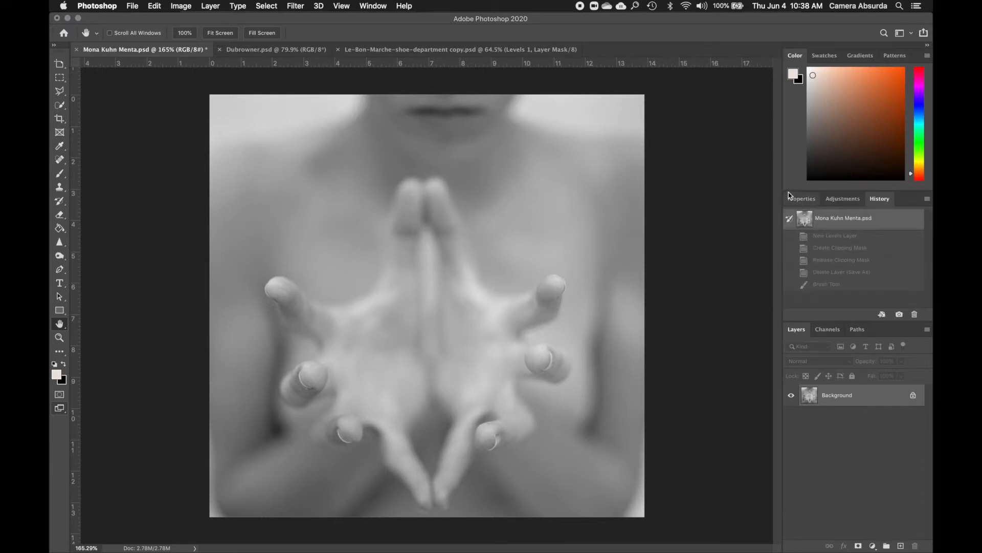
Shorten the Color panel and extend the Layers panel upward to give it more height
left_click_drag(823, 192, 822, 120)
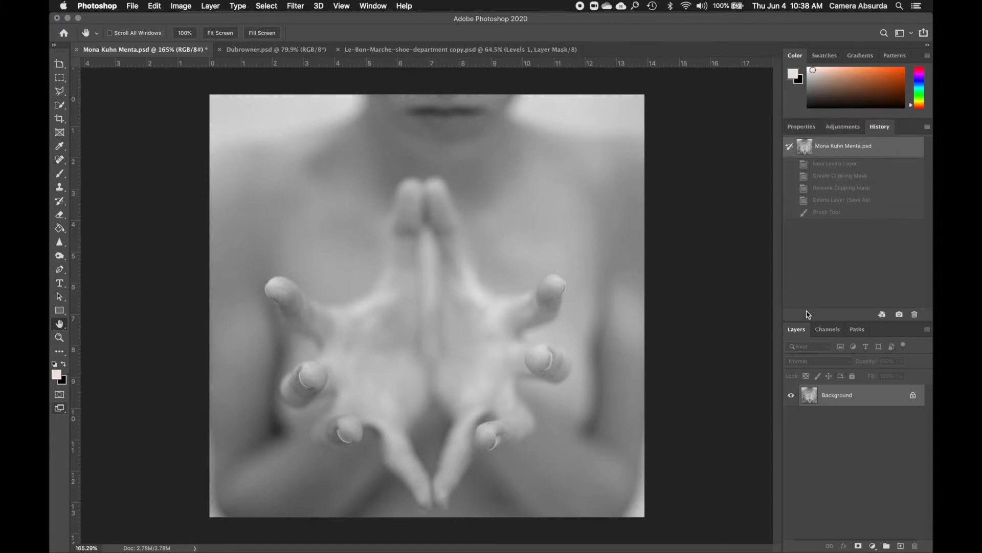
left_click_drag(807, 321, 807, 261)
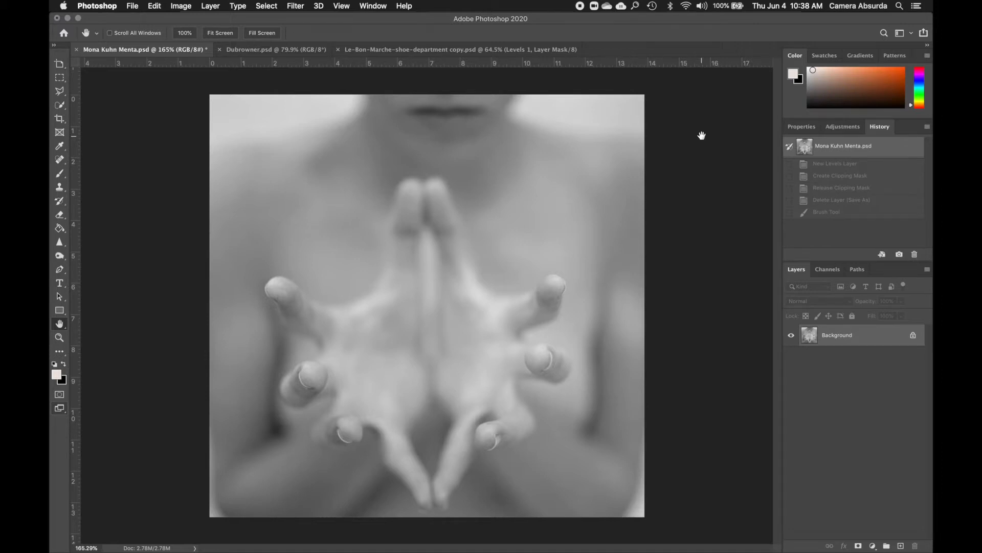
Save the current panel layout as a new workspace named with the owner's first name, without capturing shortcuts, menus or toolbar
left_click(381, 7)
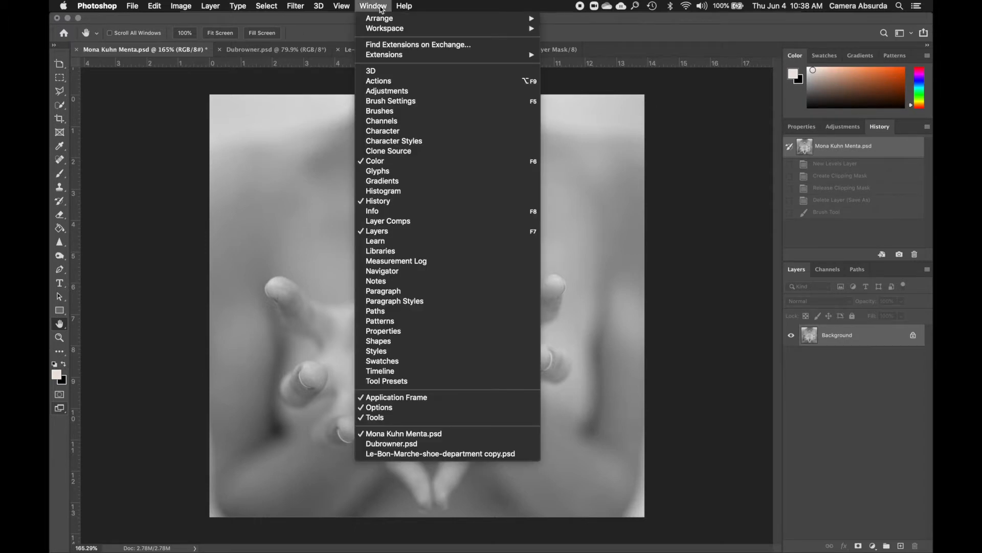
mouse_move(373, 31)
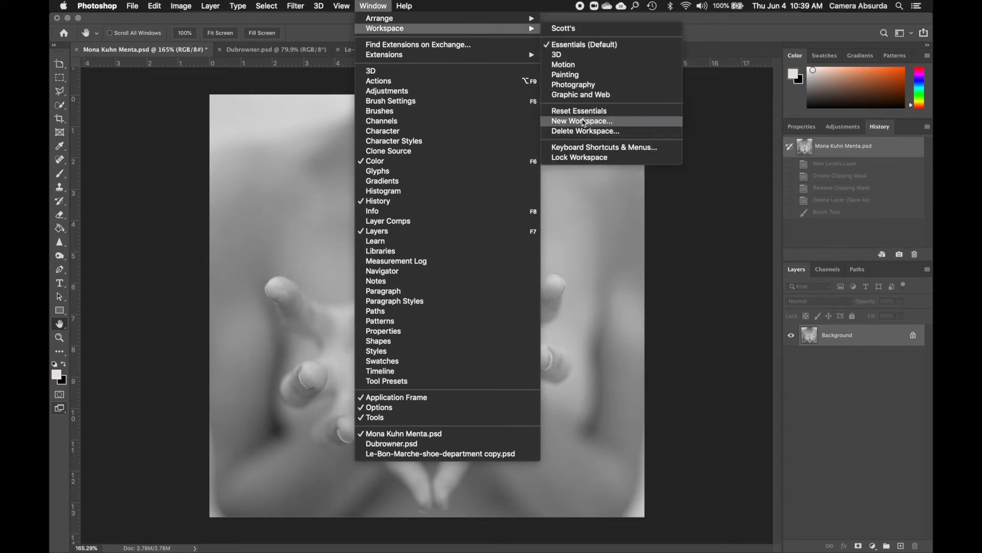
left_click(584, 122)
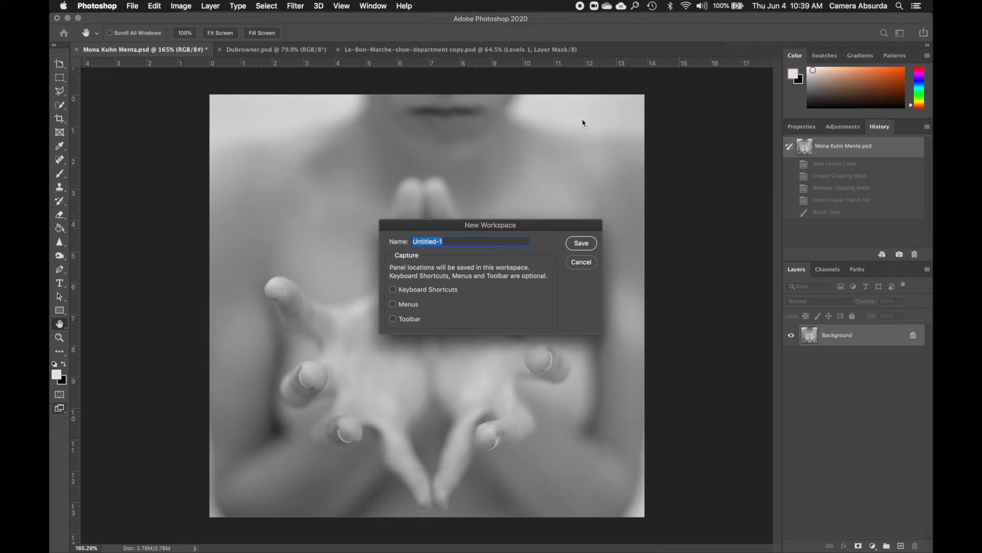
type("Scott's")
left_click(586, 248)
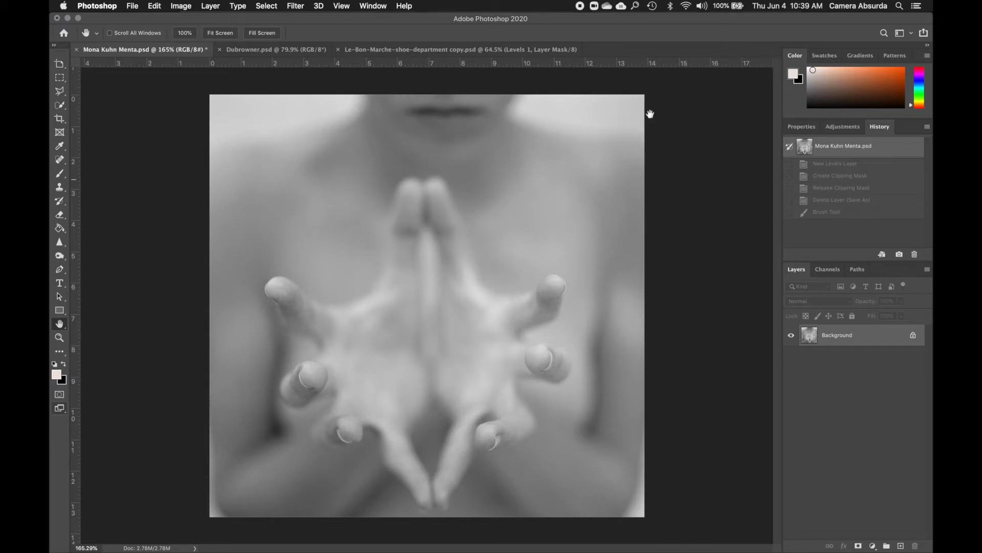
Reset the newly saved custom workspace and select it again in the workspace list
left_click(379, 8)
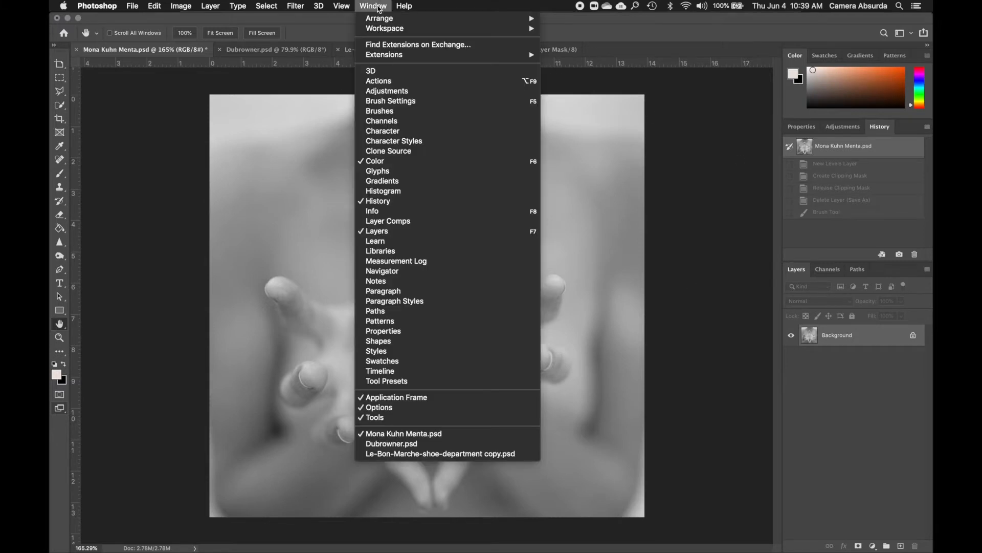
mouse_move(382, 29)
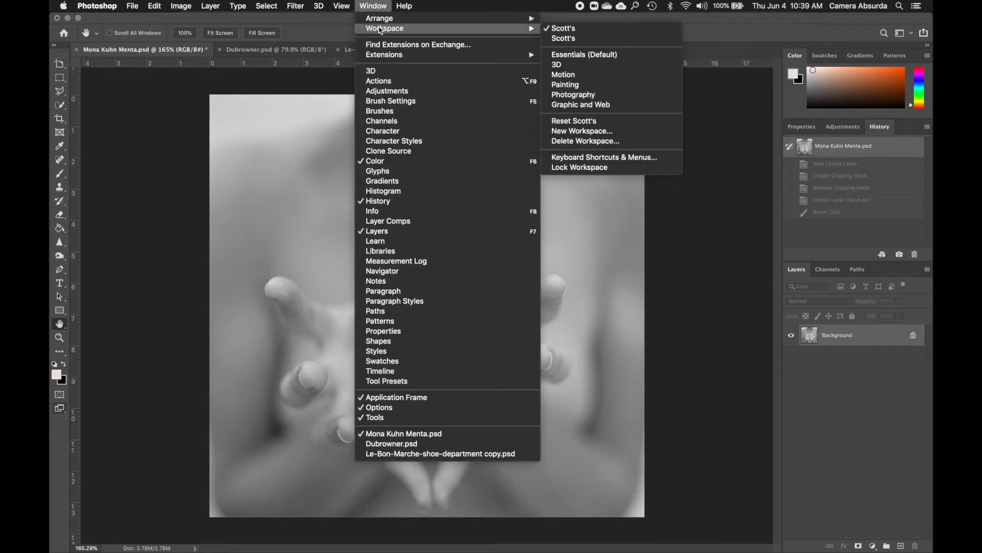
left_click(568, 121)
left_click(371, 6)
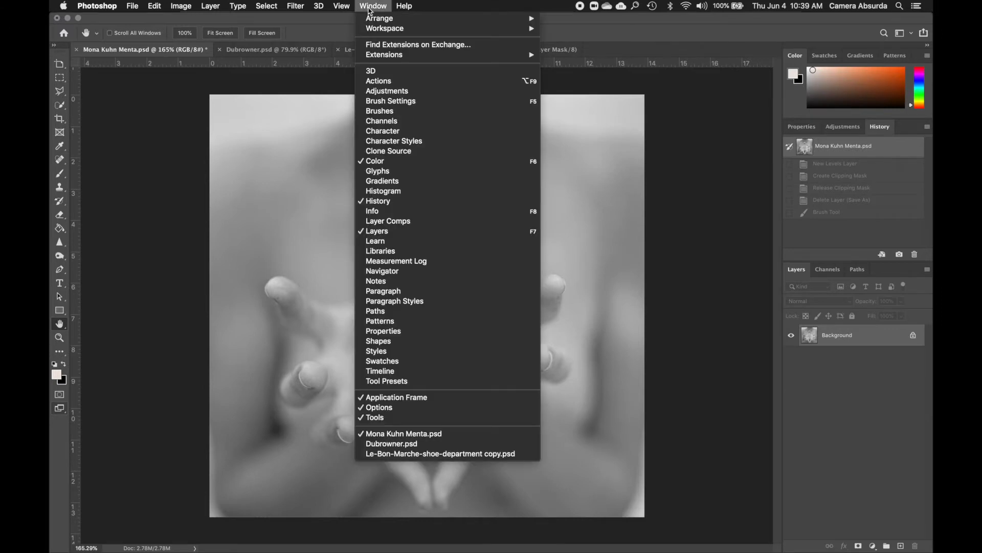
mouse_move(531, 29)
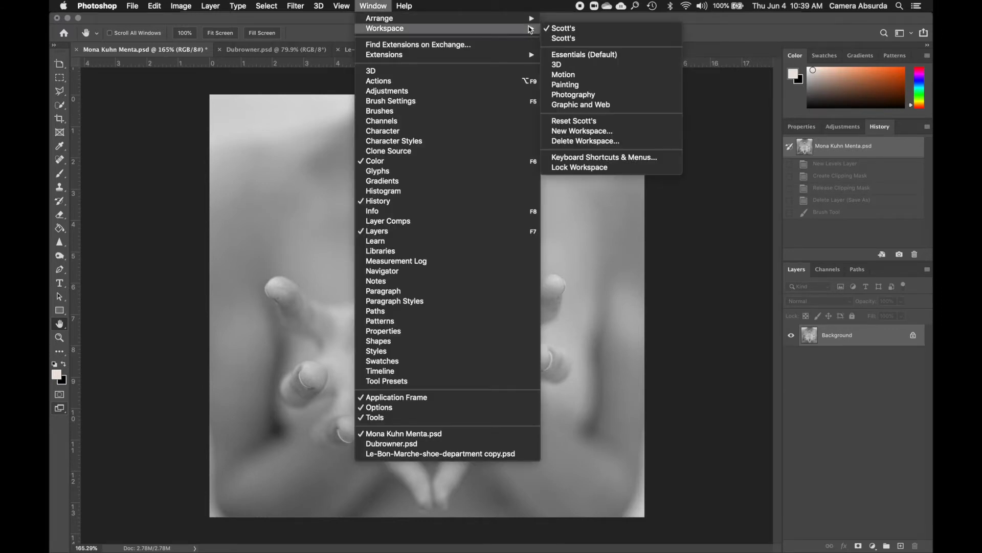
left_click(560, 29)
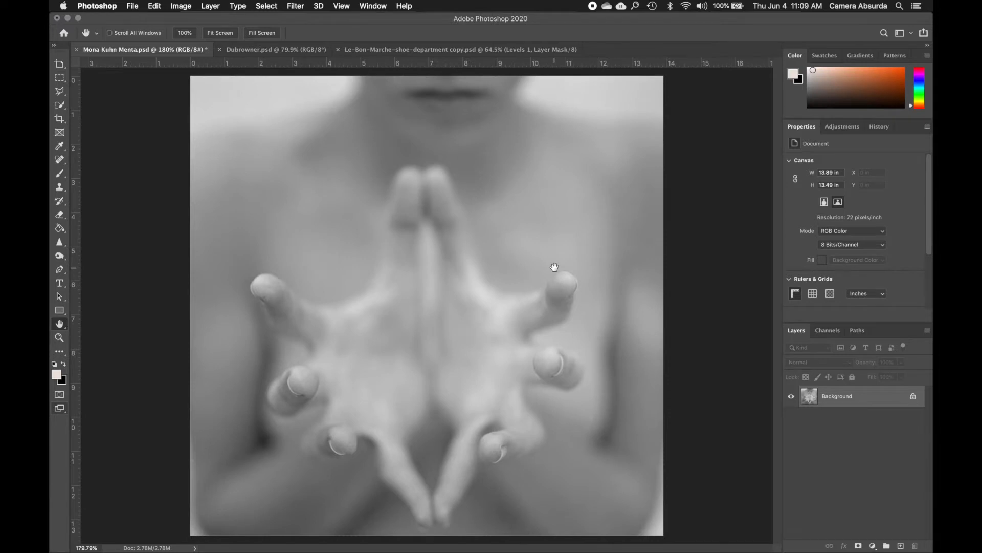
Examine the hands photo as a whole and close up around the fingers and the bright background above both shoulders
scroll(554, 266, "up", 1)
scroll(555, 267, "down", 1)
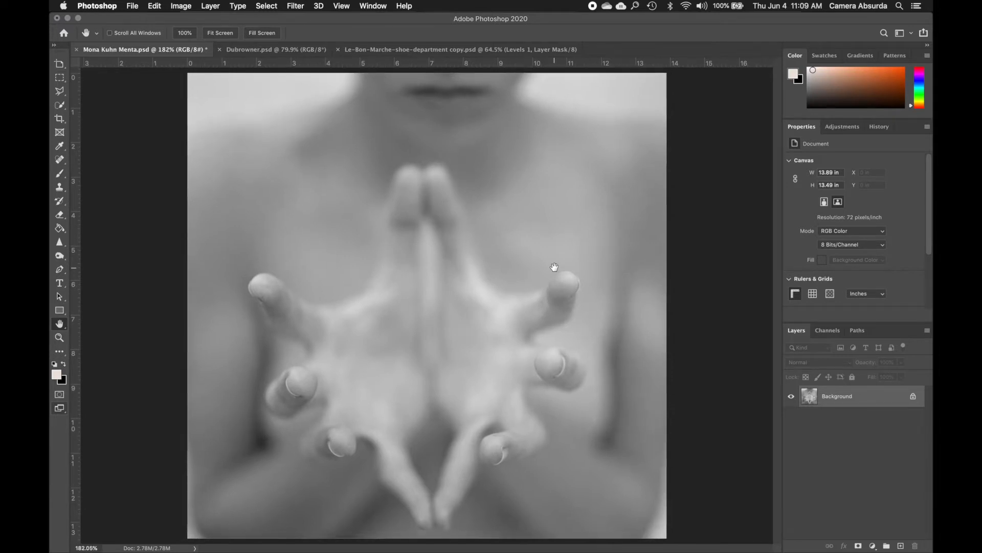
scroll(555, 267, "up", 1)
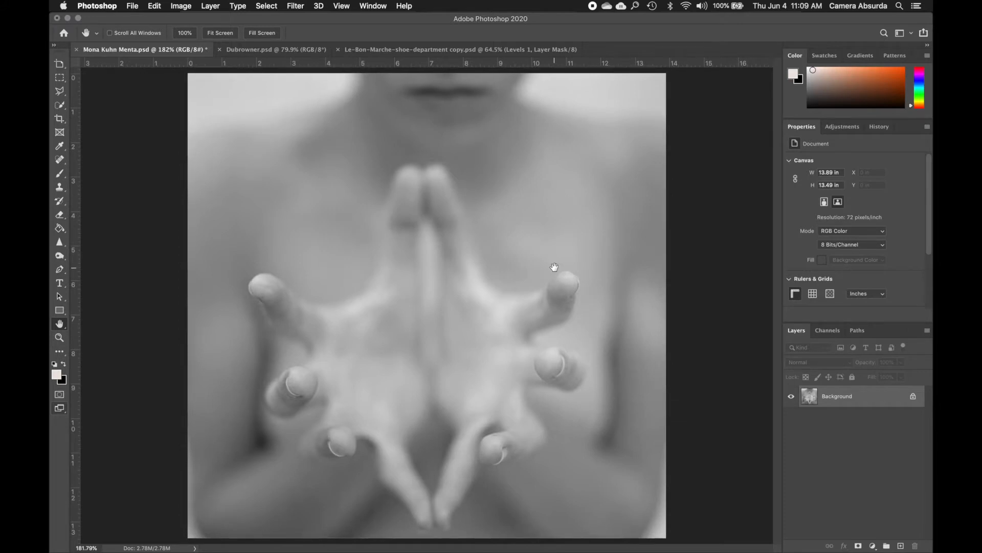
scroll(555, 267, "up", 2)
scroll(554, 267, "up", 1)
scroll(555, 266, "down", 3)
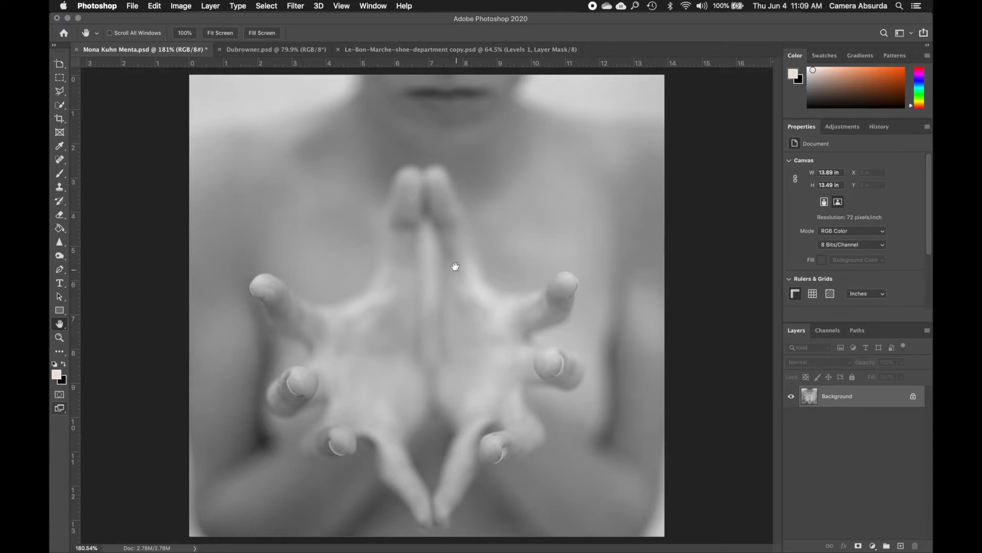
scroll(453, 267, "down", 2)
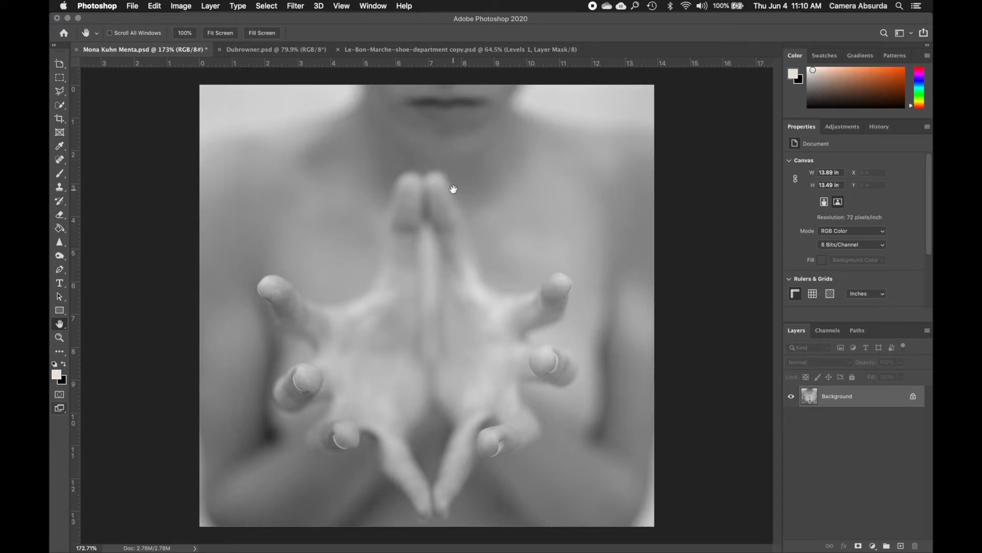
scroll(453, 189, "up", 5)
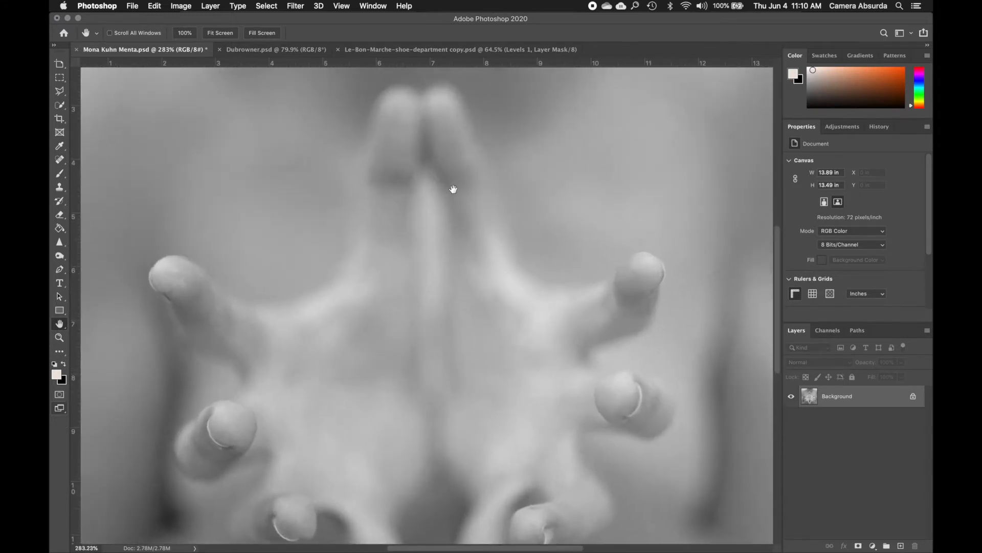
scroll(454, 188, "right", 5)
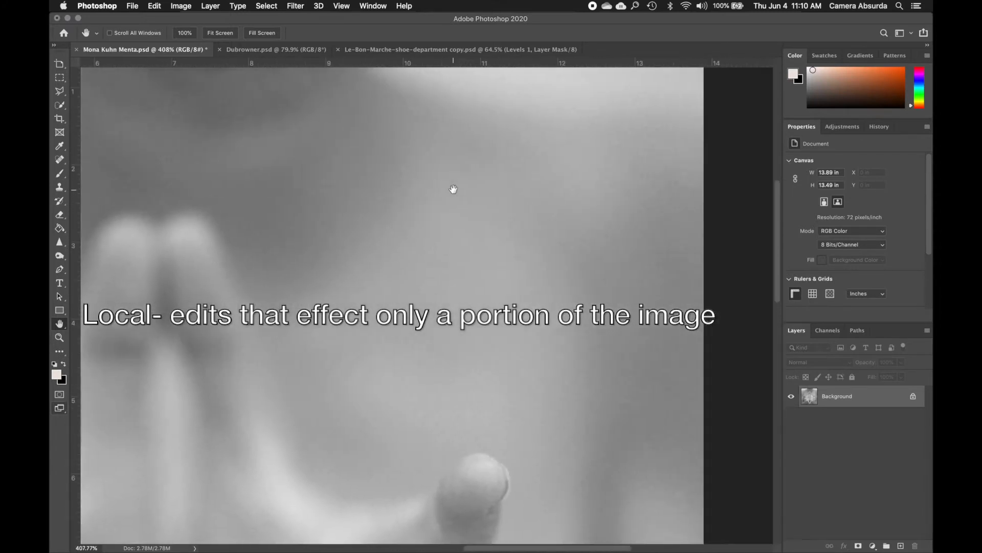
scroll(453, 189, "up", 5)
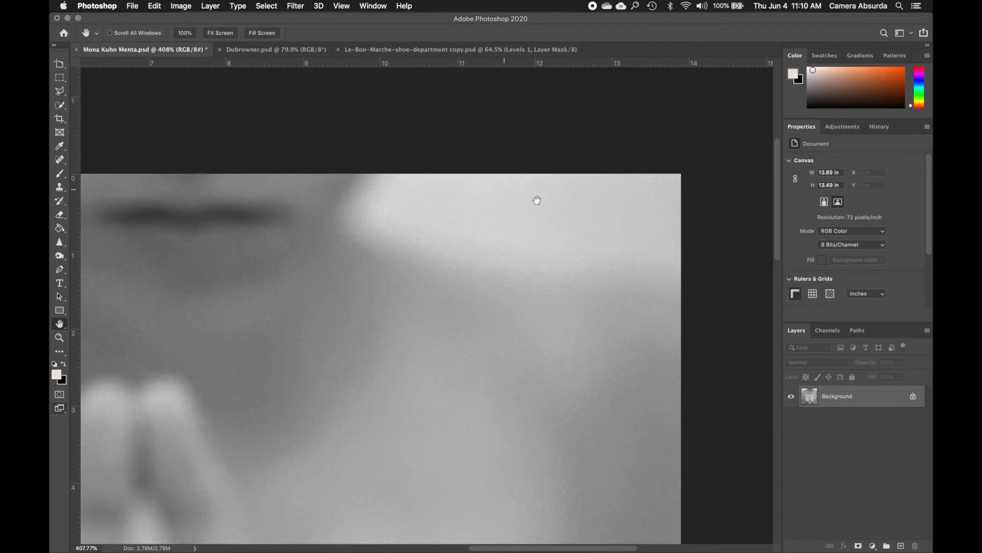
scroll(347, 255, "left", 15)
scroll(347, 254, "right", 7)
scroll(347, 255, "right", 2)
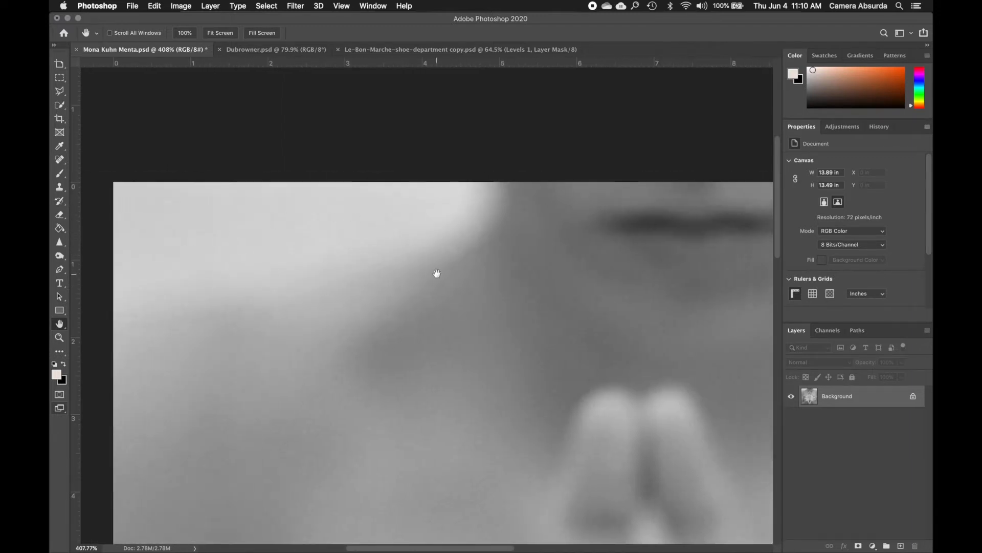
scroll(437, 273, "down", 5)
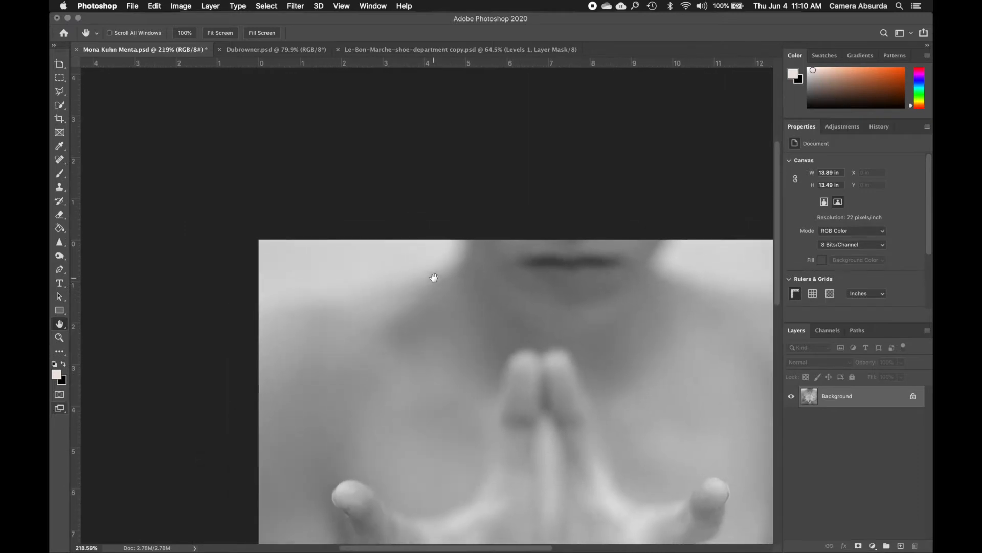
scroll(434, 277, "down", 5)
scroll(434, 277, "right", 1)
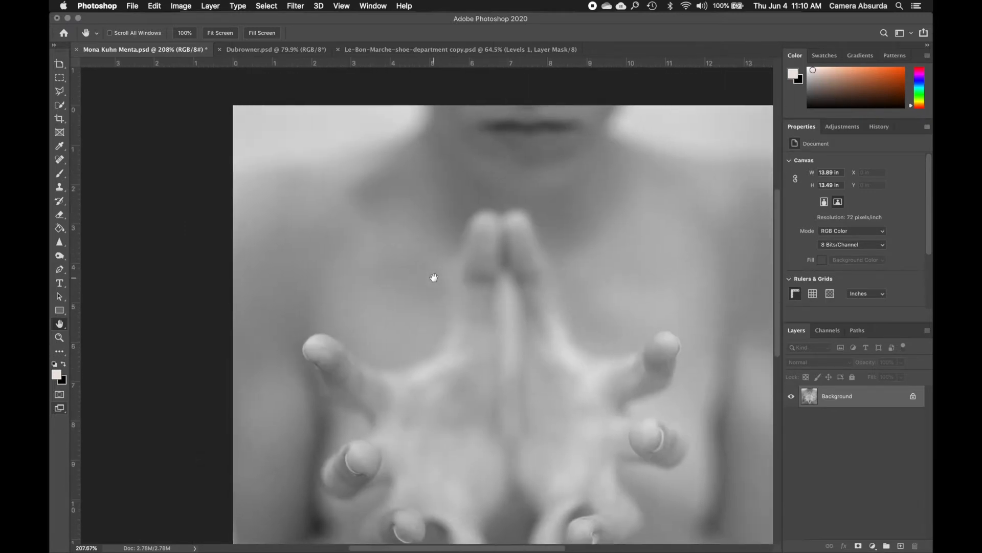
scroll(434, 277, "right", 2)
scroll(434, 277, "down", 2)
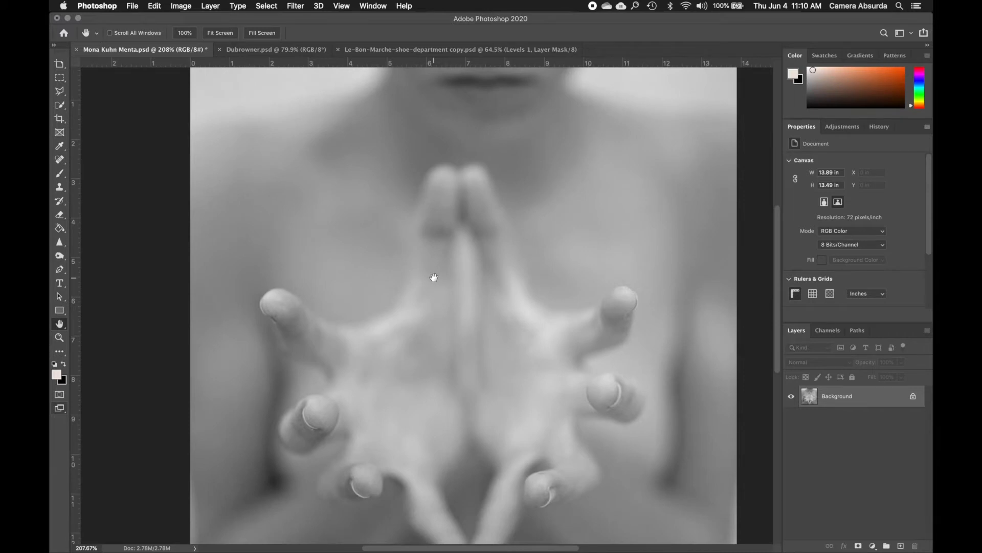
scroll(434, 277, "up", 2)
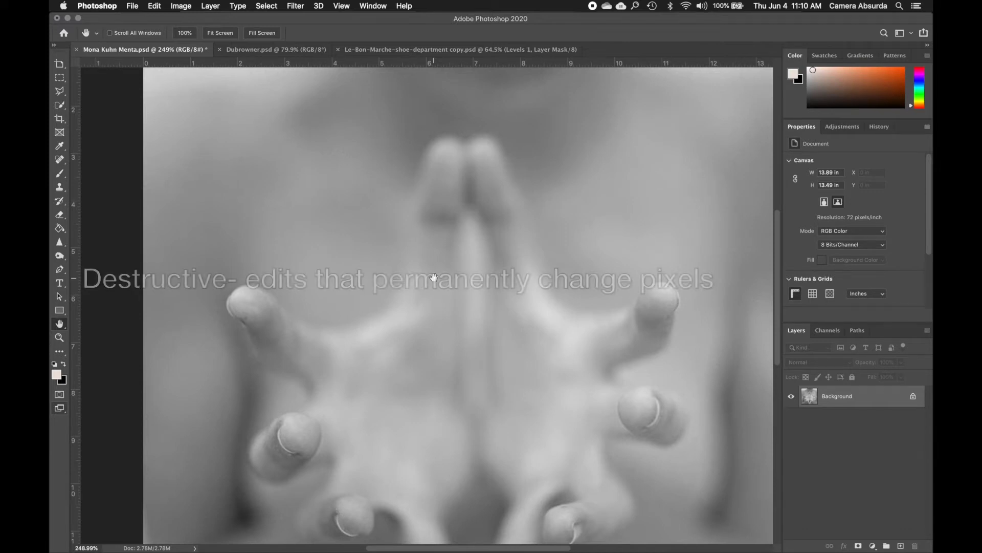
scroll(434, 277, "right", 3)
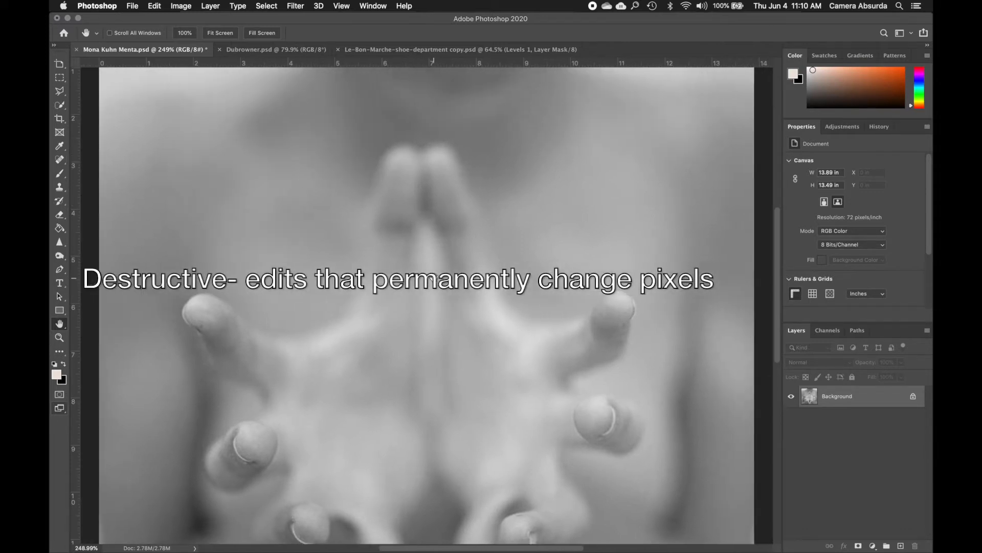
scroll(434, 277, "down", 3)
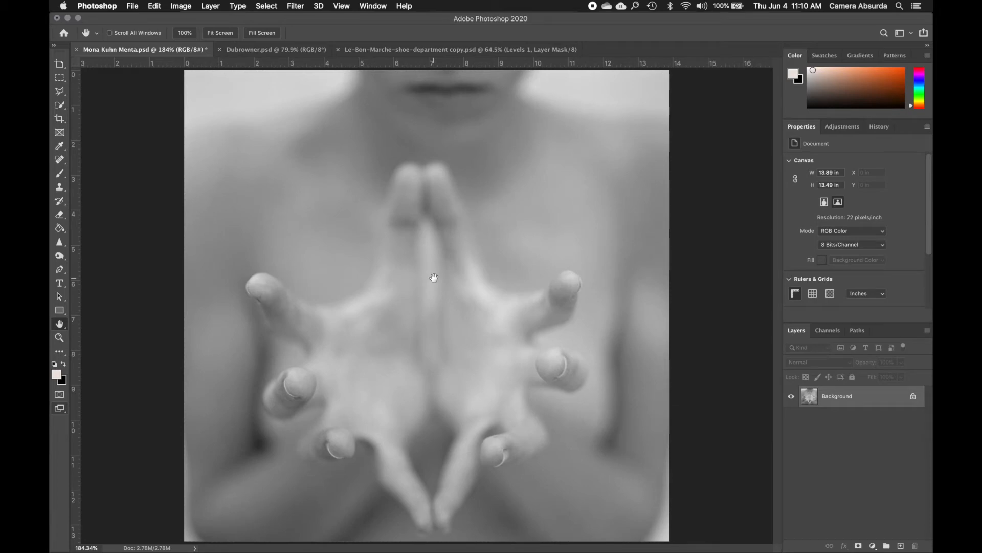
Examine the individual pixels between the hands at extreme magnification, and return to viewing the whole photo
scroll(434, 277, "up", 6)
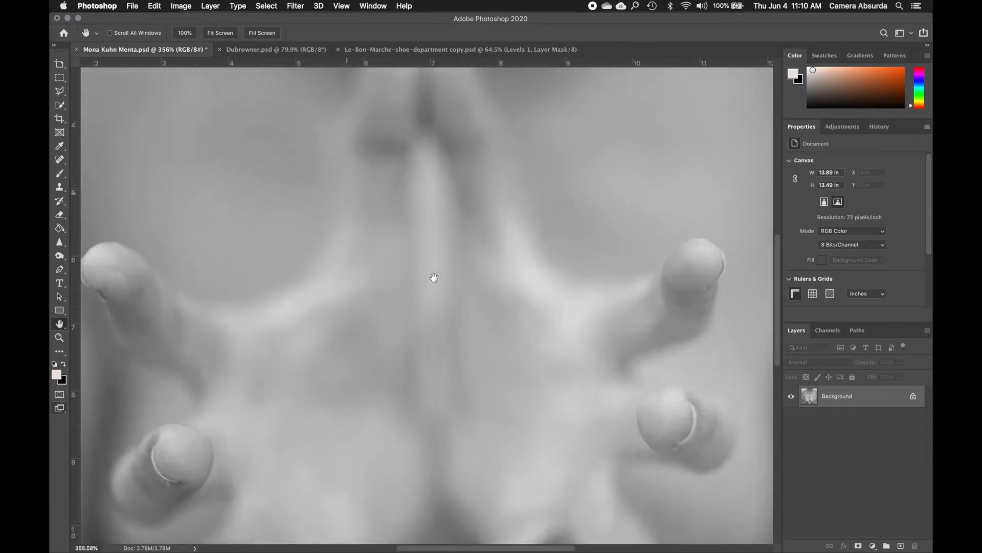
scroll(434, 277, "up", 8)
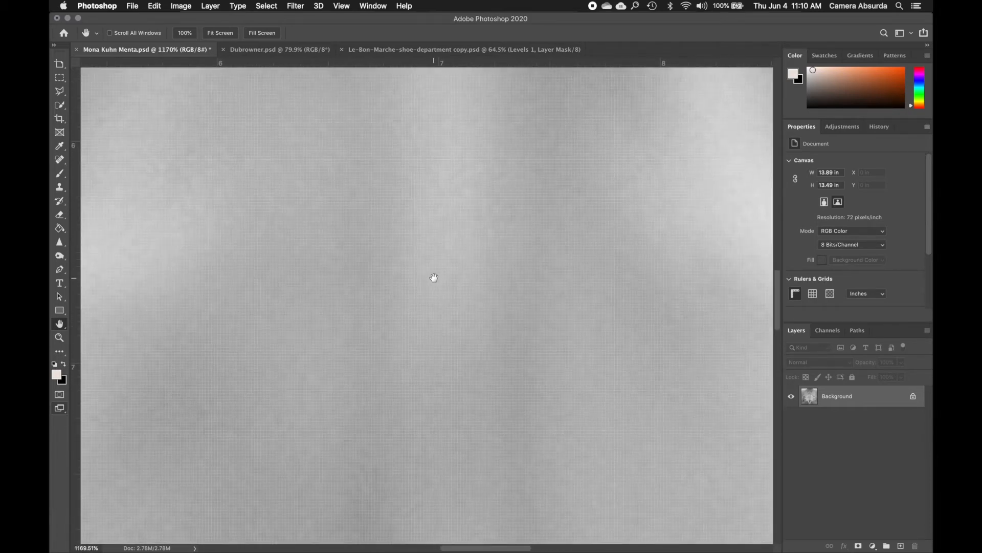
scroll(434, 277, "up", 2)
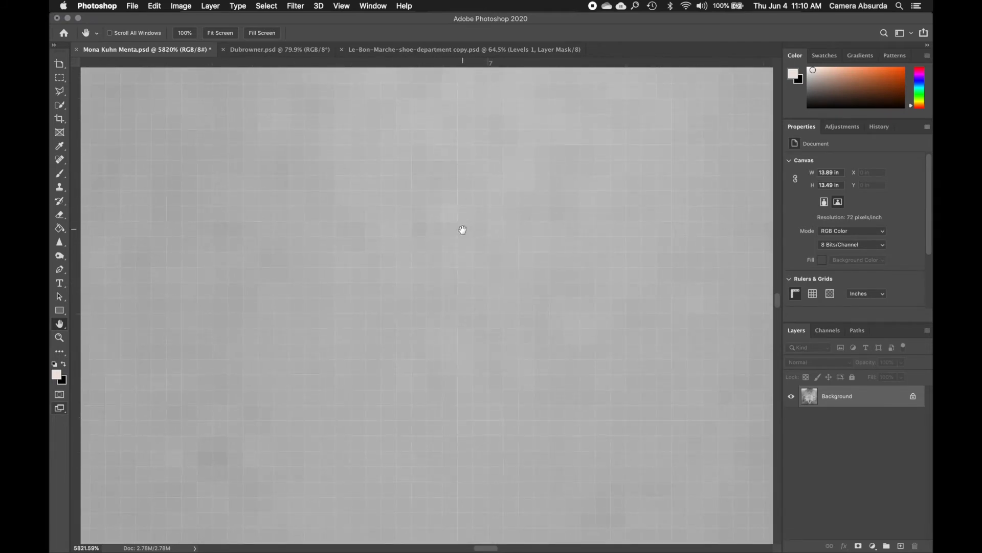
scroll(509, 177, "right", 3)
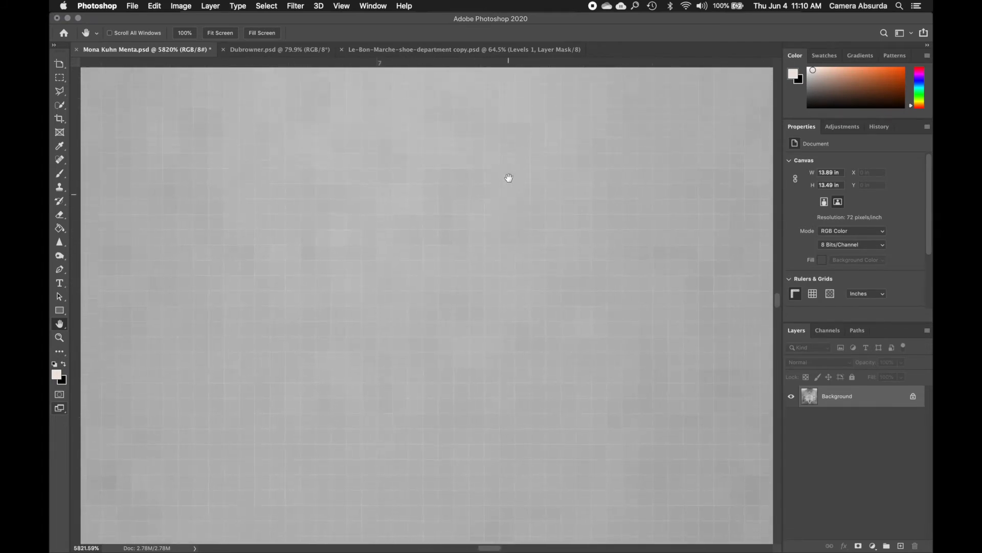
scroll(506, 178, "left", 3)
scroll(507, 178, "up", 1)
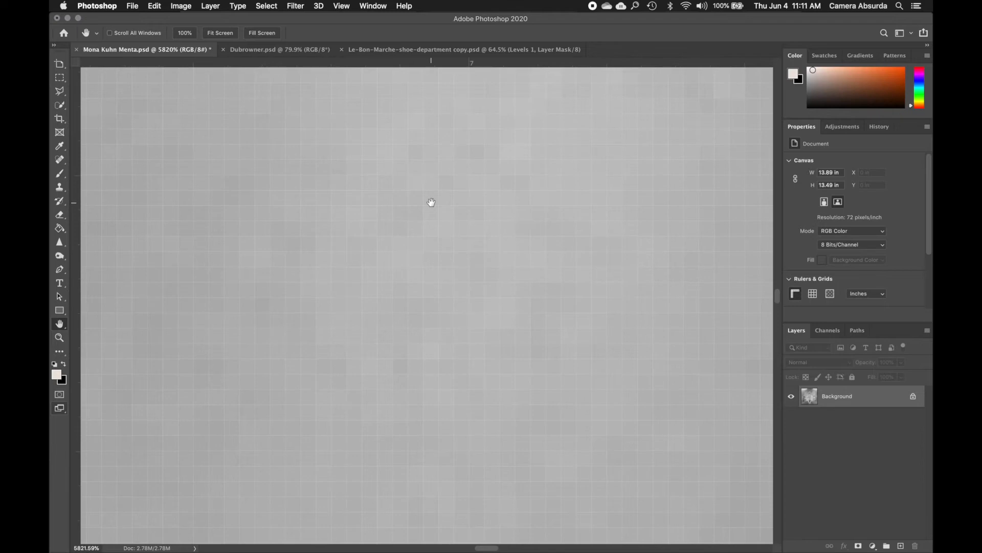
scroll(430, 204, "down", 4)
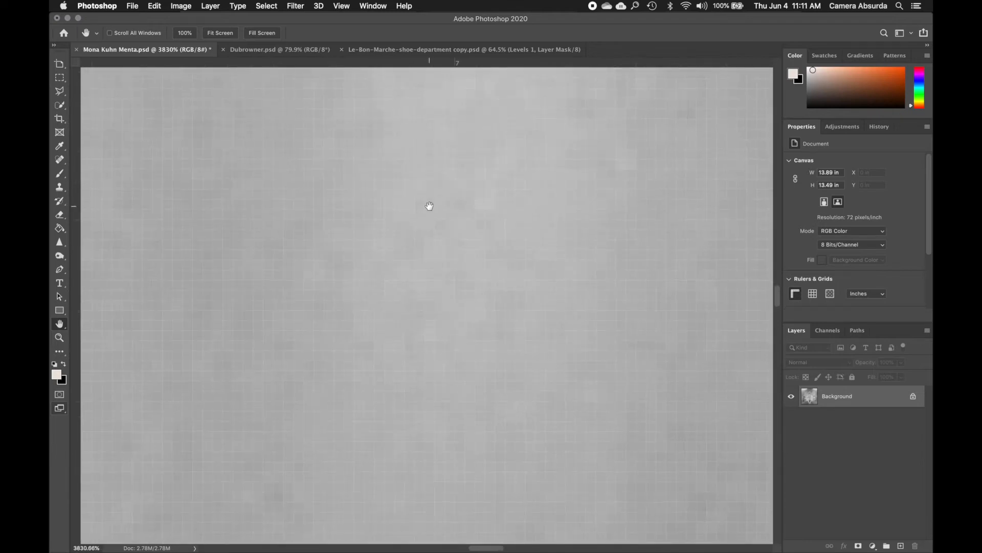
scroll(429, 207, "down", 6)
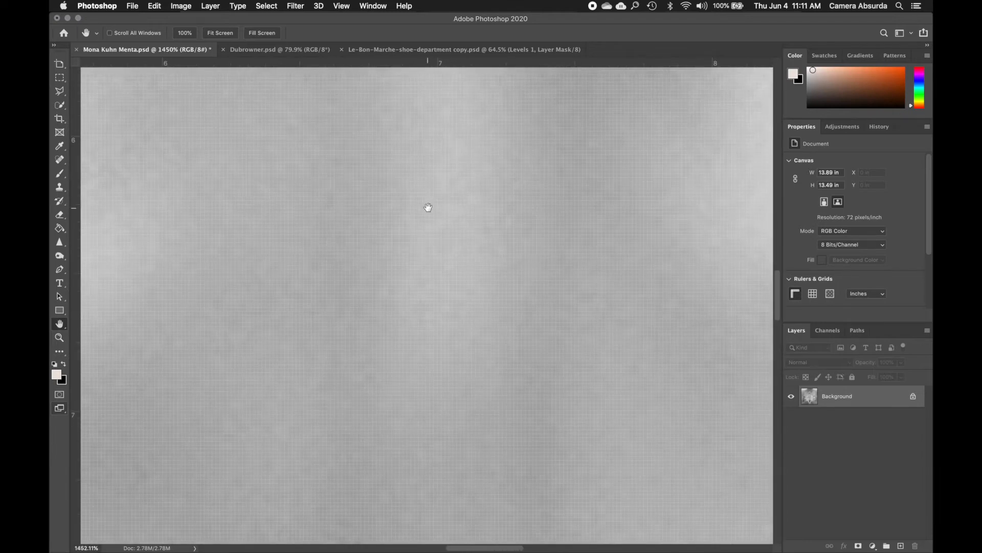
scroll(428, 208, "down", 5)
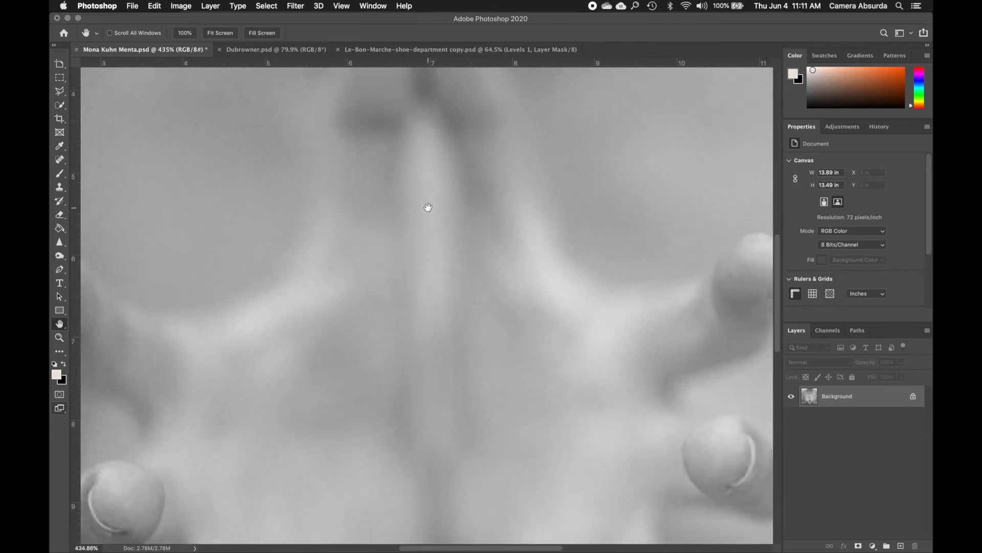
scroll(428, 207, "down", 5)
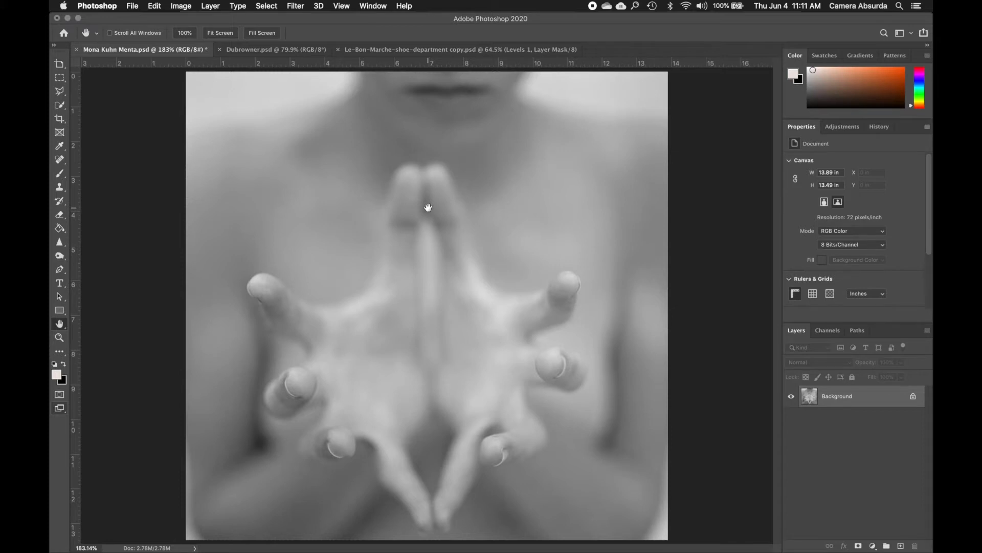
scroll(429, 208, "up", 2)
scroll(429, 207, "down", 3)
scroll(429, 207, "up", 1)
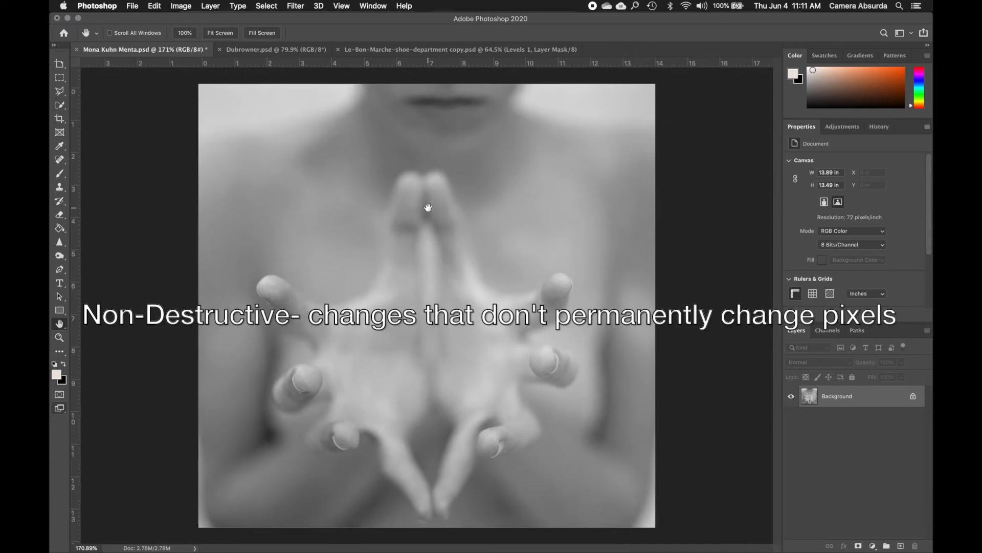
scroll(429, 207, "up", 1)
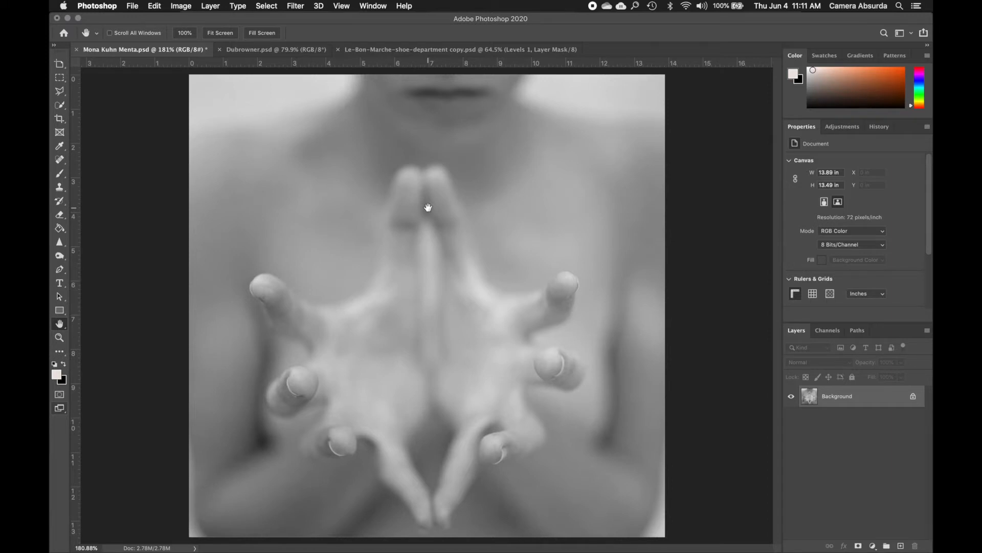
scroll(428, 208, "up", 3)
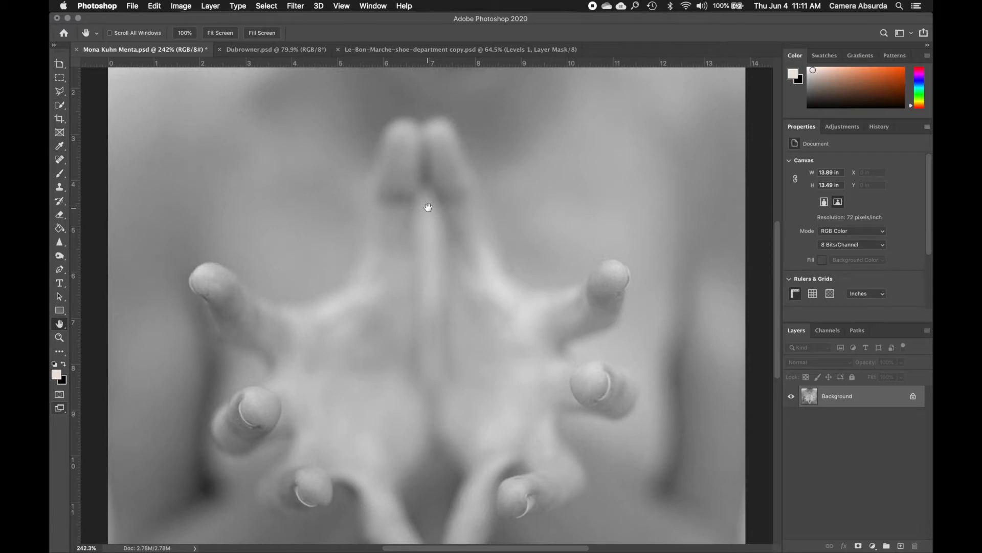
scroll(428, 207, "up", 4)
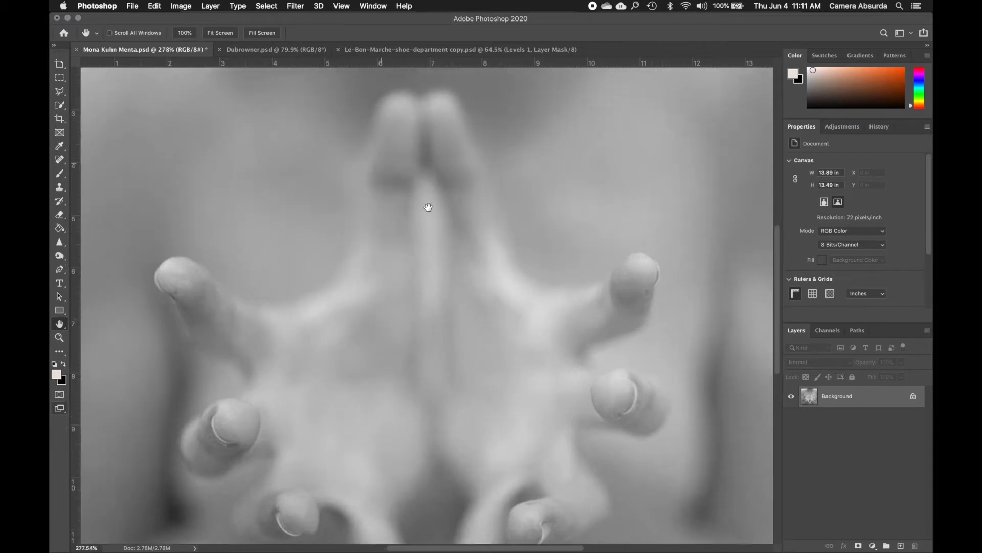
scroll(428, 207, "down", 6)
scroll(428, 207, "down", 2)
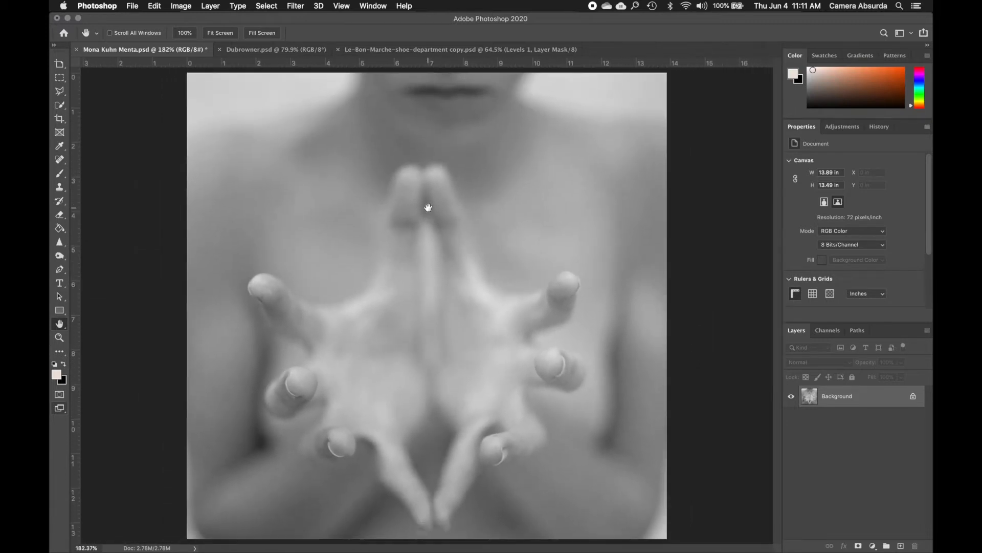
scroll(427, 207, "down", 1)
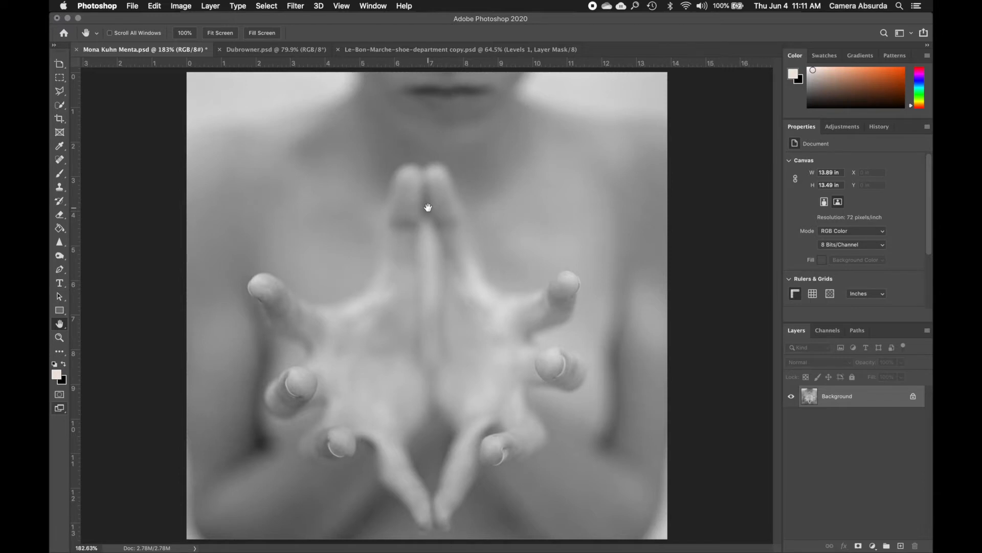
scroll(428, 207, "up", 1)
scroll(428, 207, "up", 2)
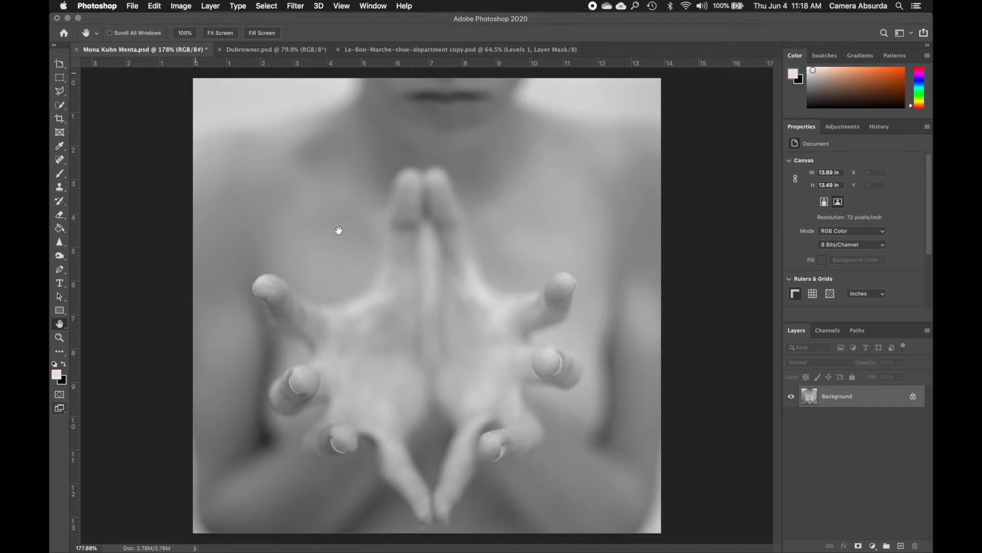
scroll(356, 238, "up", 1)
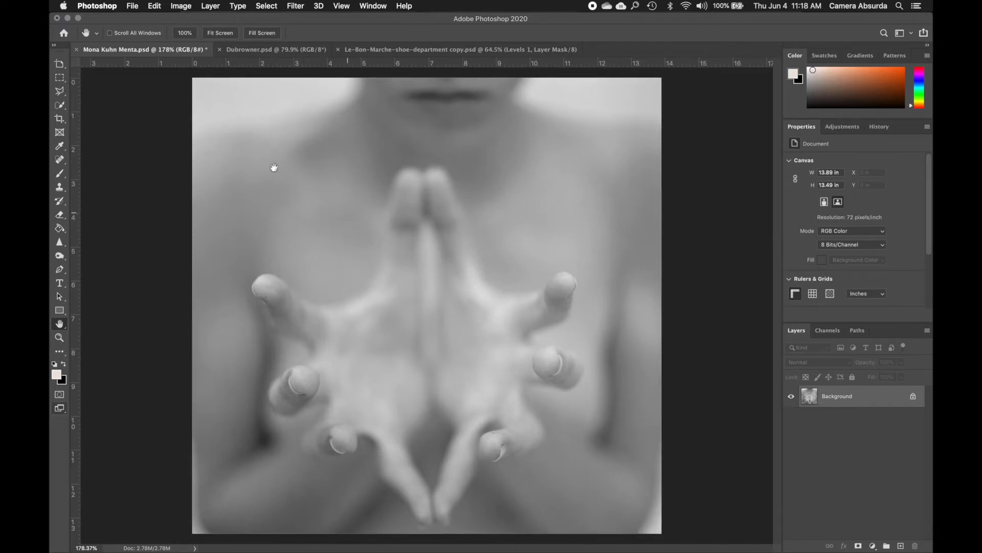
Start a Levels adjustment directly on the Background layer and place its dialog beside the photo, clear of the hands
left_click(180, 7)
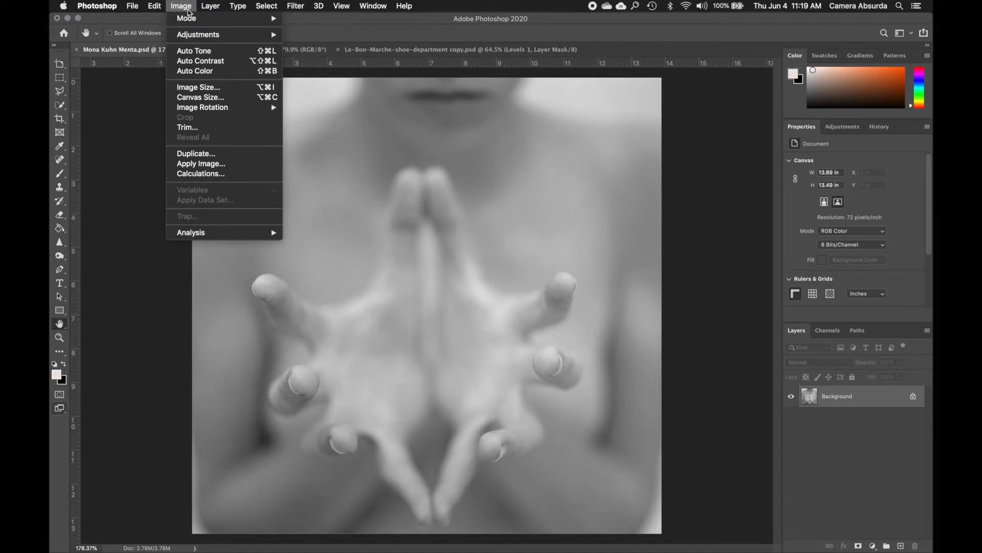
mouse_move(184, 37)
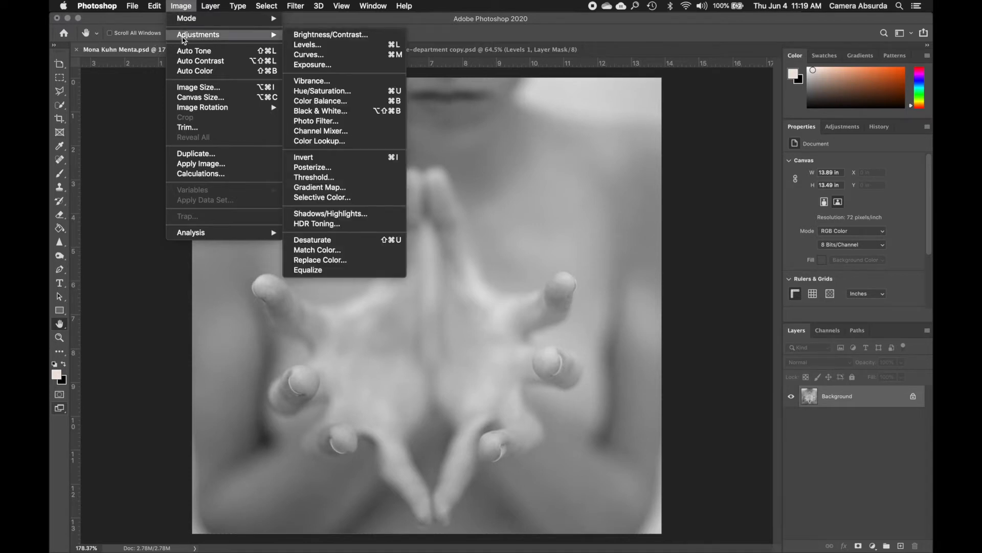
left_click(308, 46)
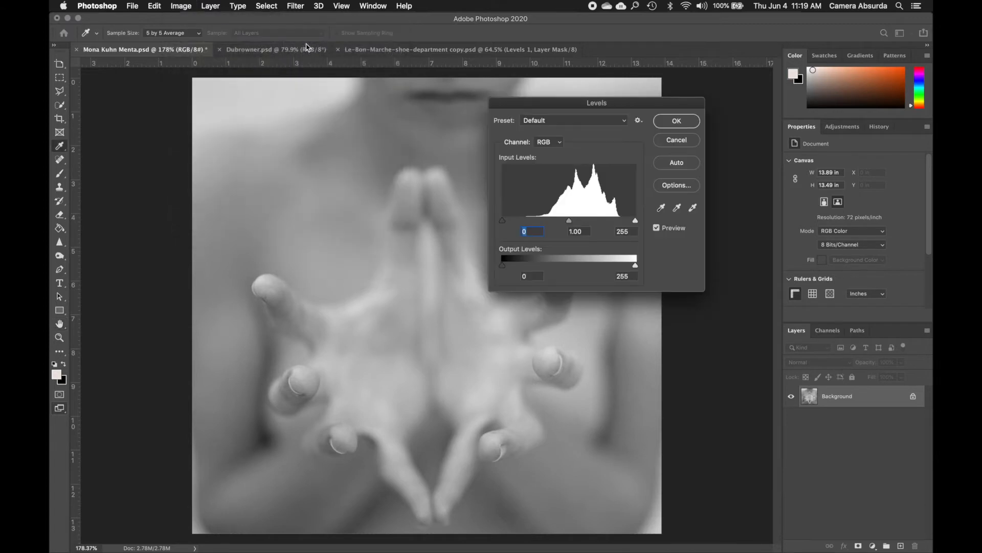
left_click_drag(555, 104, 764, 136)
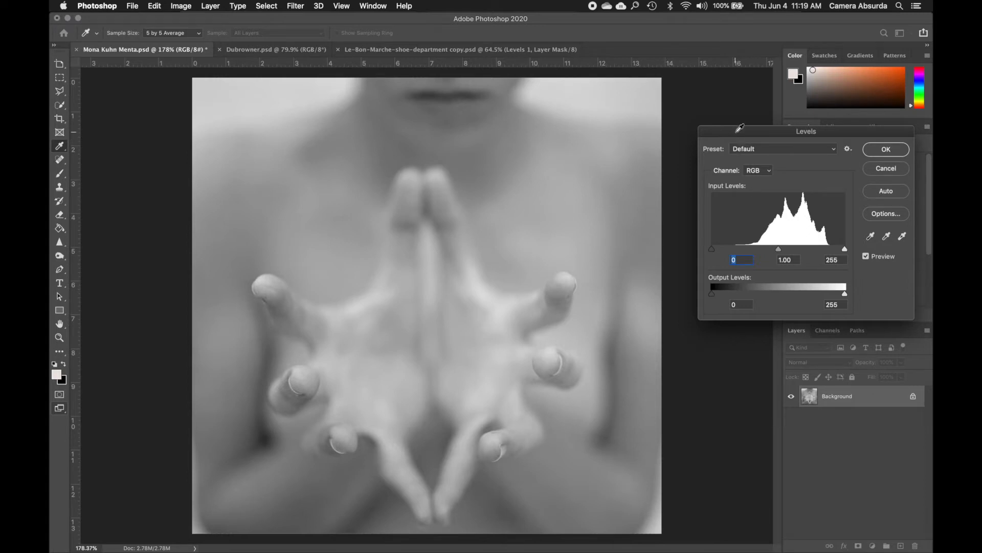
left_click_drag(736, 131, 716, 112)
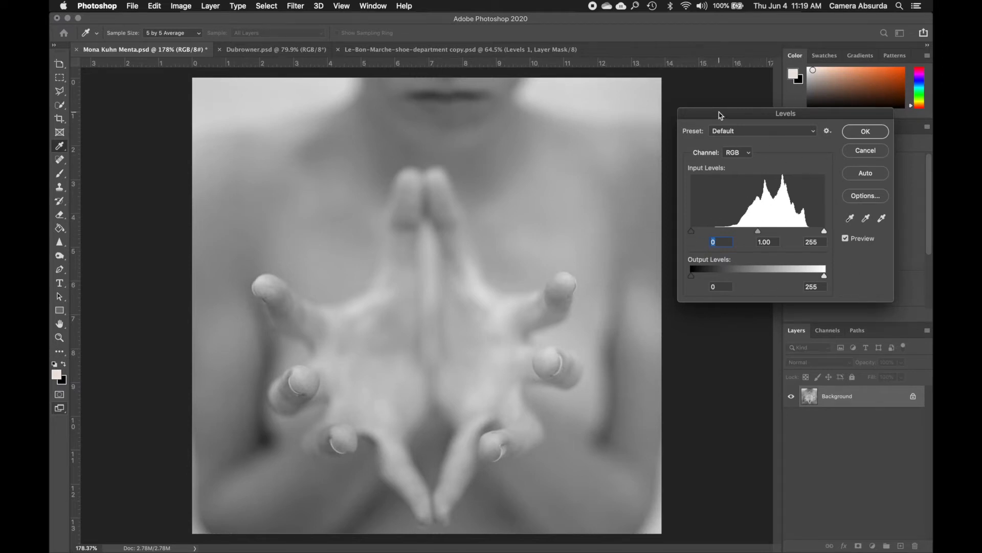
left_click_drag(721, 113, 710, 102)
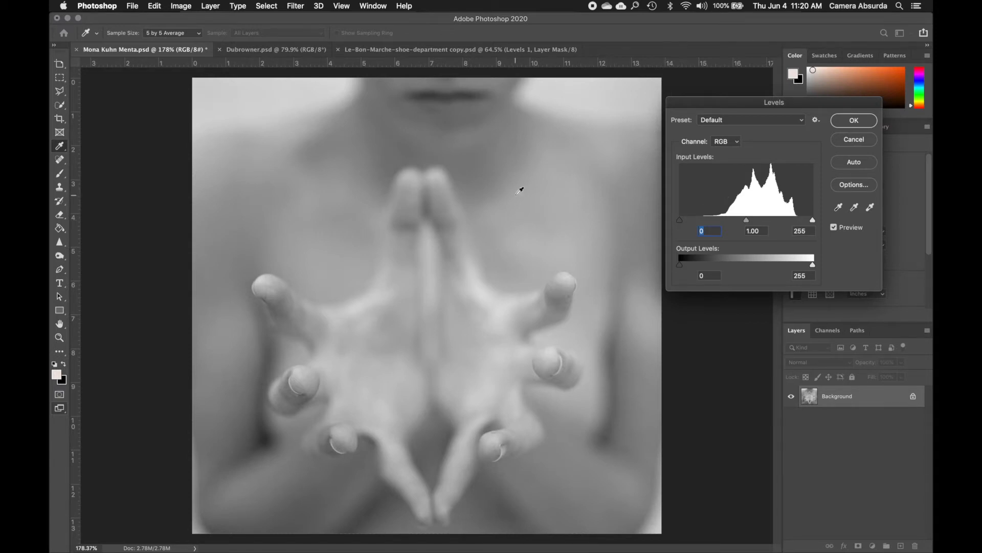
left_click_drag(692, 102, 729, 88)
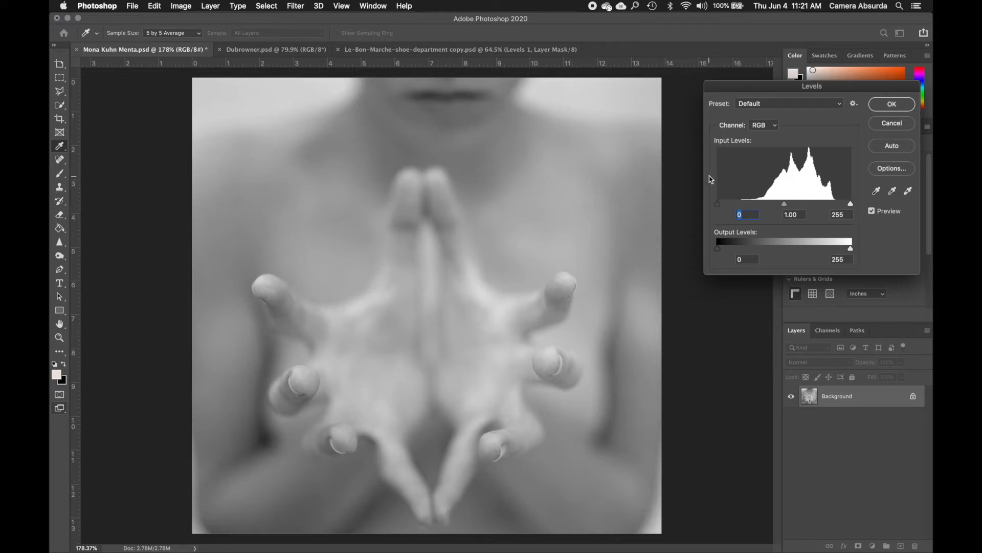
left_click_drag(751, 89, 732, 96)
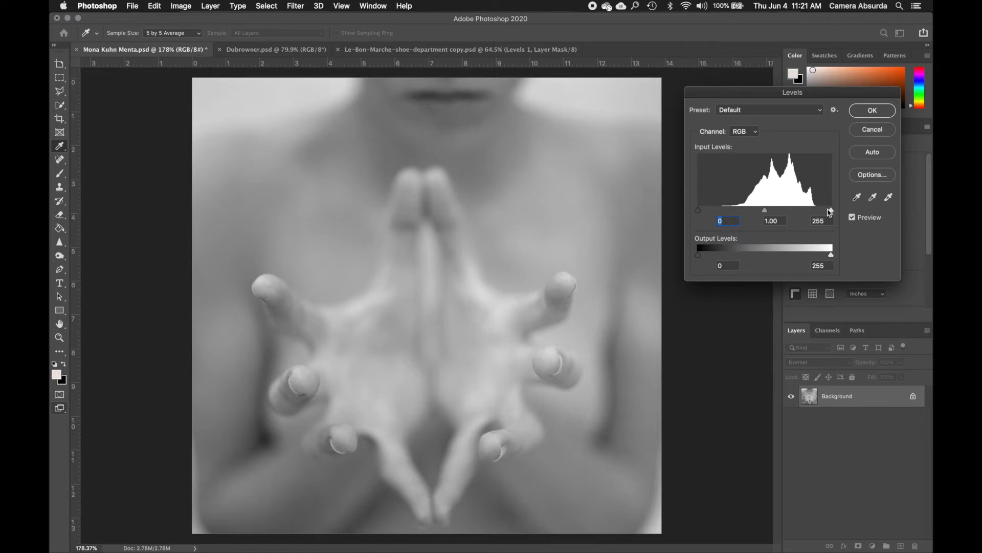
Try the black, white and midtone input sliders in Levels, setting the midtone value to 0.95
mouse_move(698, 211)
left_mouse_down()
mouse_move(742, 213)
mouse_move(698, 212)
left_mouse_up()
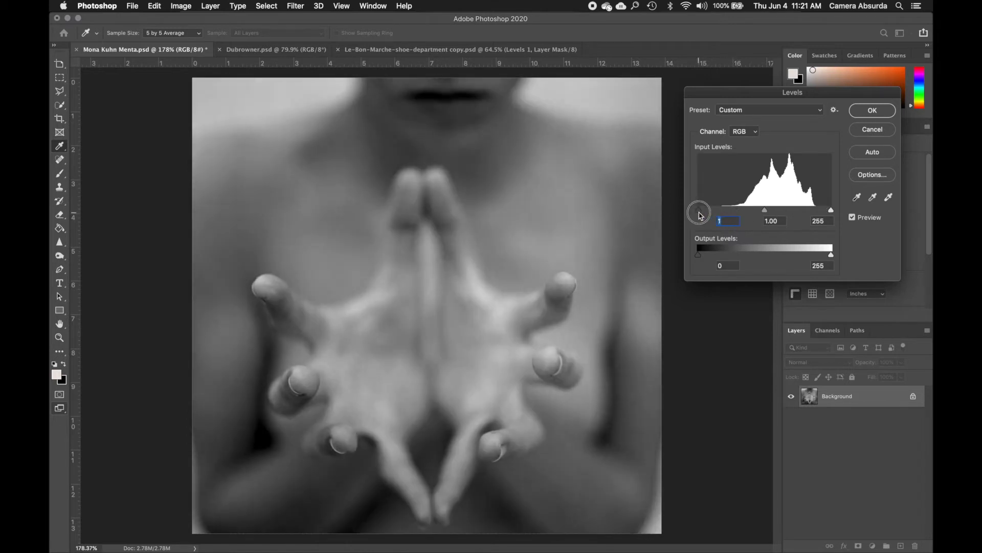
mouse_move(831, 211)
left_mouse_down()
mouse_move(786, 215)
mouse_move(834, 212)
left_mouse_up()
mouse_move(765, 210)
left_mouse_down()
mouse_move(777, 210)
mouse_move(742, 215)
mouse_move(767, 213)
left_mouse_up()
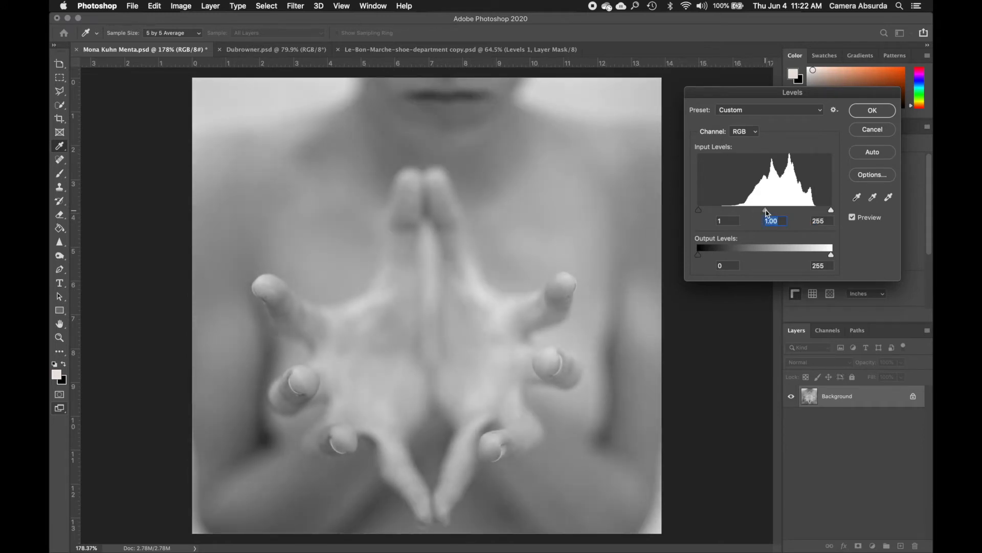
left_click_drag(699, 210, 700, 211)
left_click_drag(763, 213, 768, 211)
left_click_drag(766, 211, 768, 211)
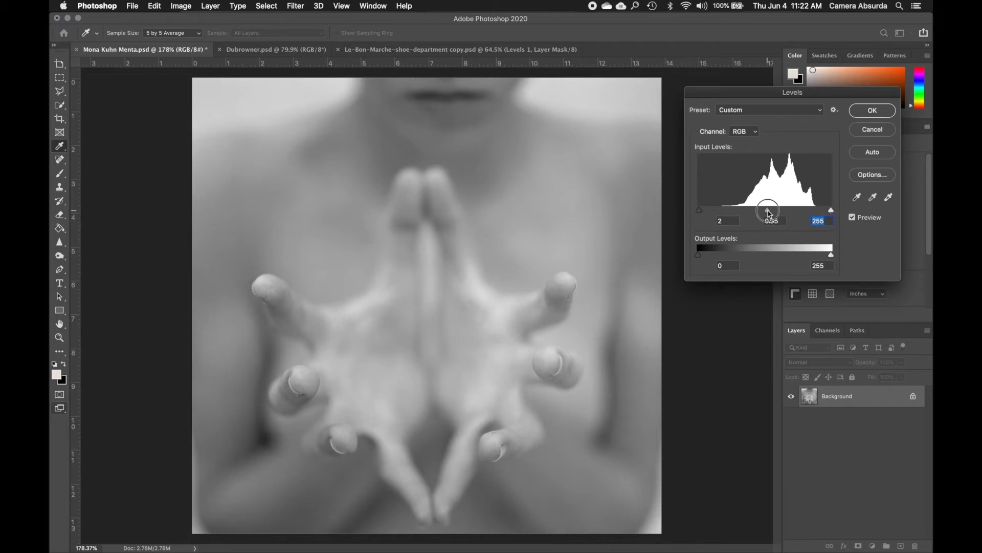
Try raising the black input level to 49 and 144 to darken the photo, and return it to 0
left_click(699, 211)
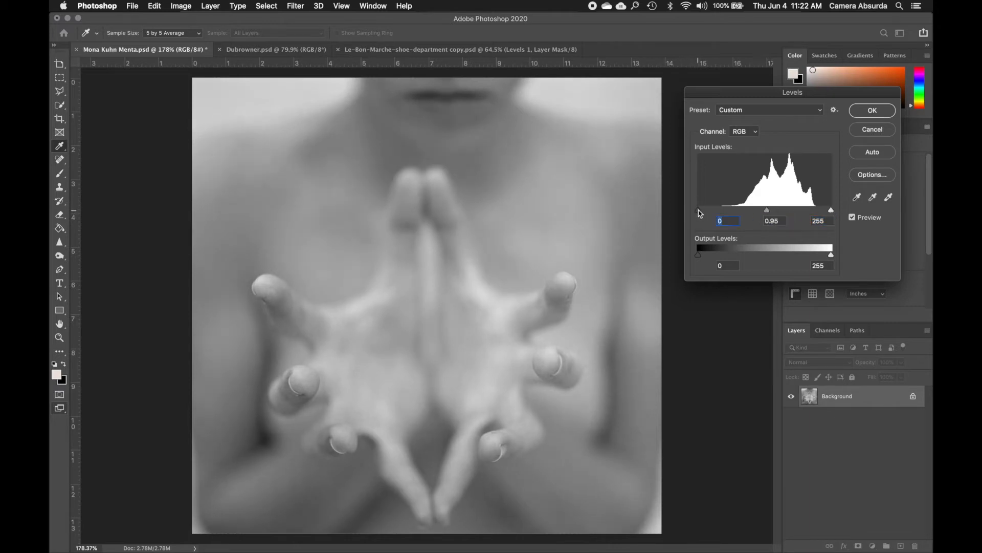
left_click(831, 211)
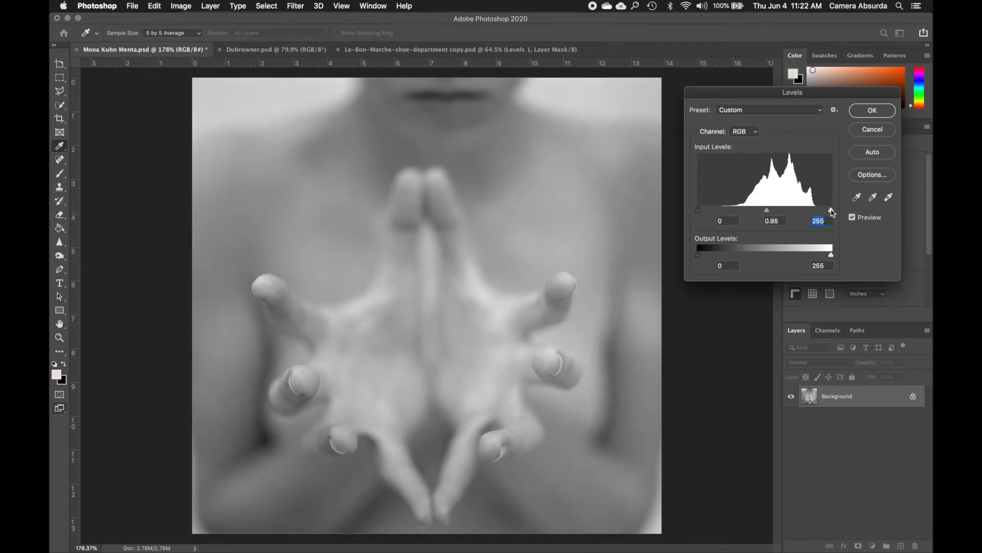
left_click(699, 211)
left_click(698, 210)
left_click_drag(700, 214, 726, 210)
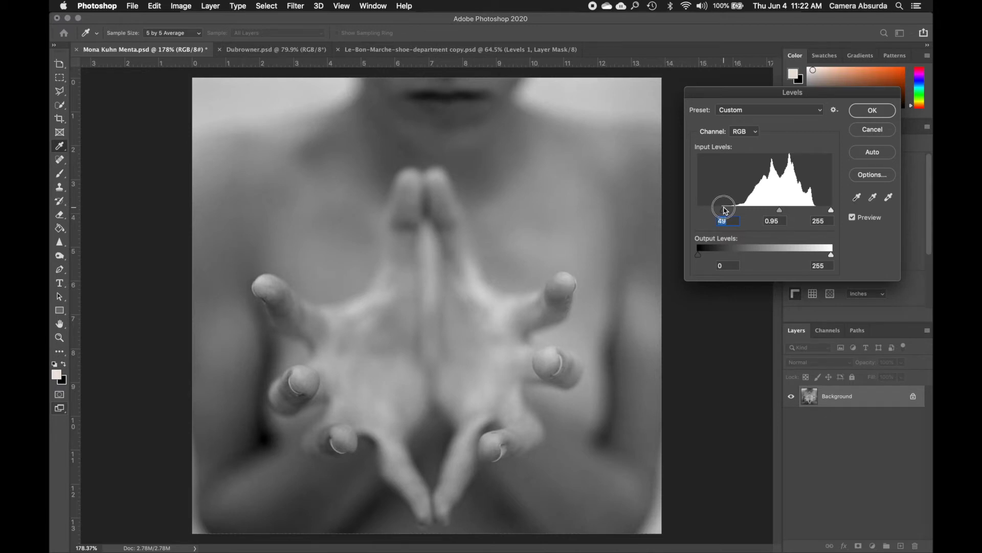
left_click_drag(726, 209, 773, 208)
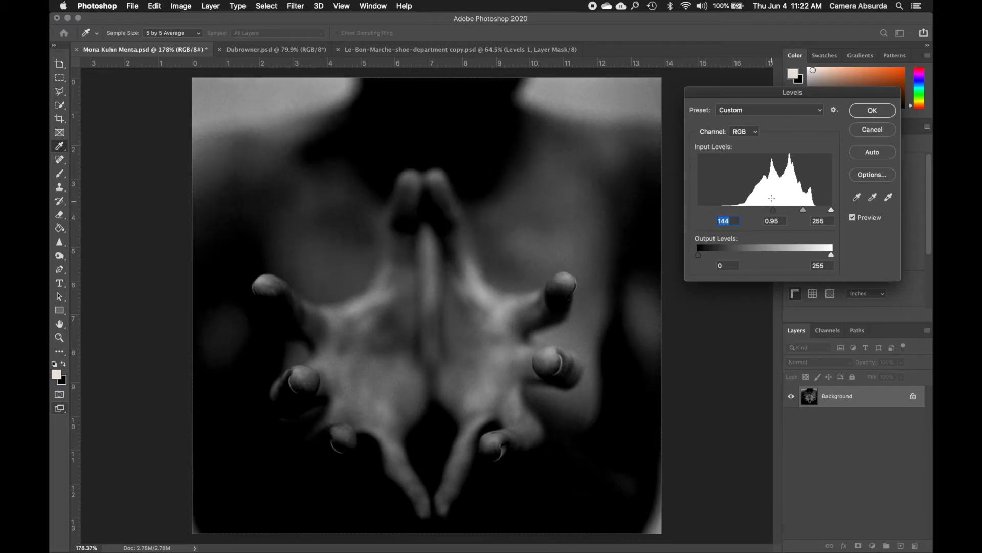
left_click_drag(772, 211, 698, 211)
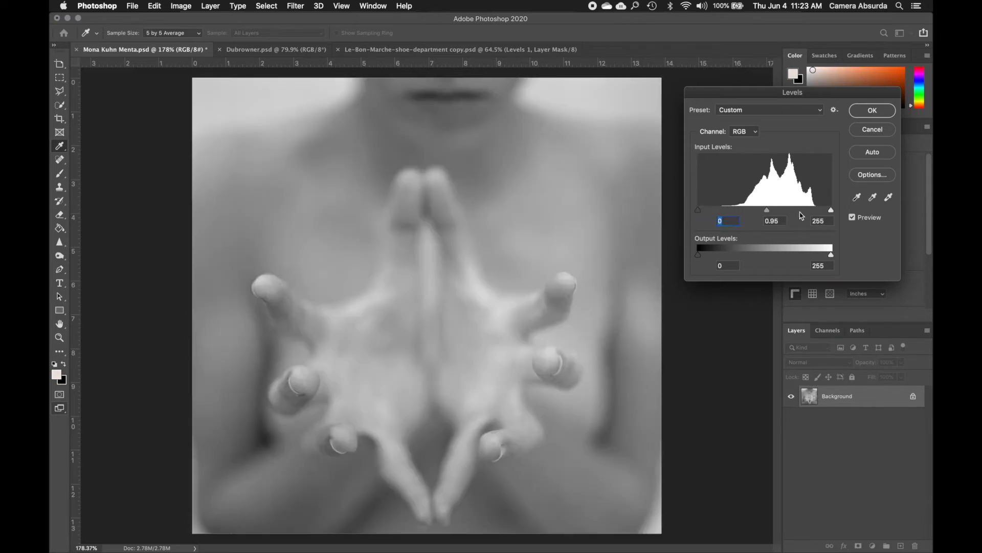
Lower the white input level to 180 to brighten the photo's highlights
left_click(833, 211)
left_click_drag(832, 211, 792, 213)
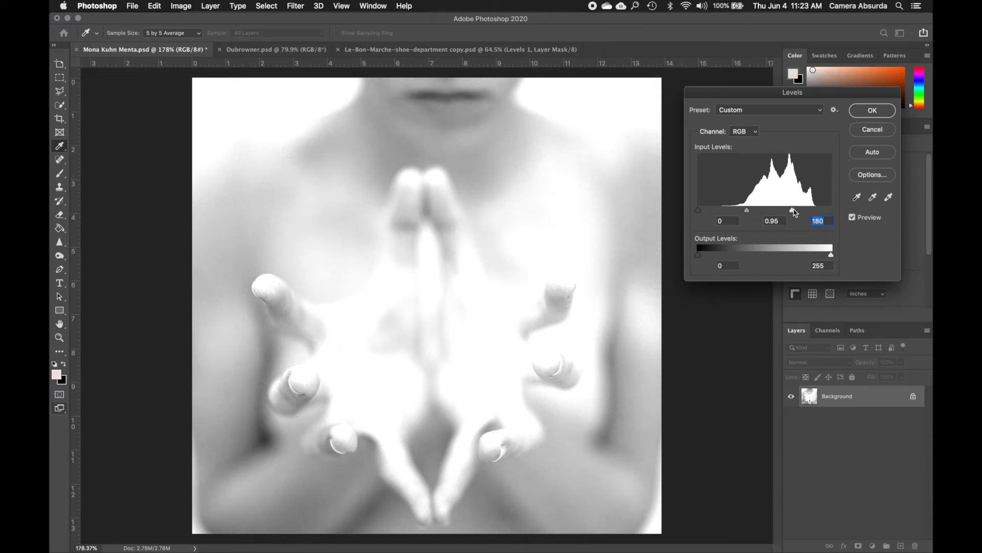
Return the white input level to 255, try a midtone value of 1.29, and reset the midtone to 1.00
left_click_drag(795, 213, 841, 213)
mouse_move(698, 210)
left_mouse_down()
mouse_move(751, 208)
mouse_move(698, 210)
left_mouse_up()
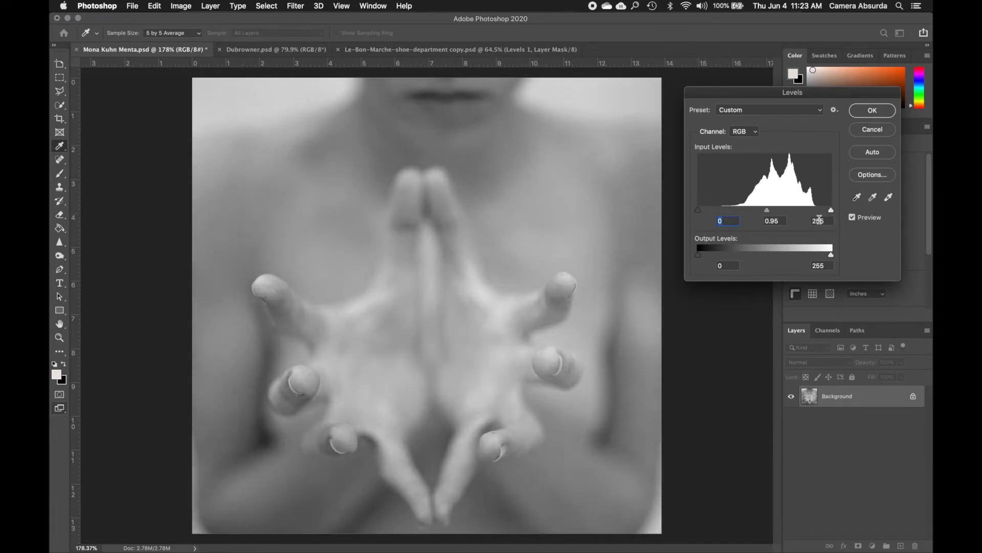
mouse_move(831, 210)
left_mouse_down()
mouse_move(787, 211)
mouse_move(834, 212)
left_mouse_up()
mouse_move(769, 212)
left_mouse_down()
mouse_move(799, 210)
mouse_move(756, 216)
left_mouse_up()
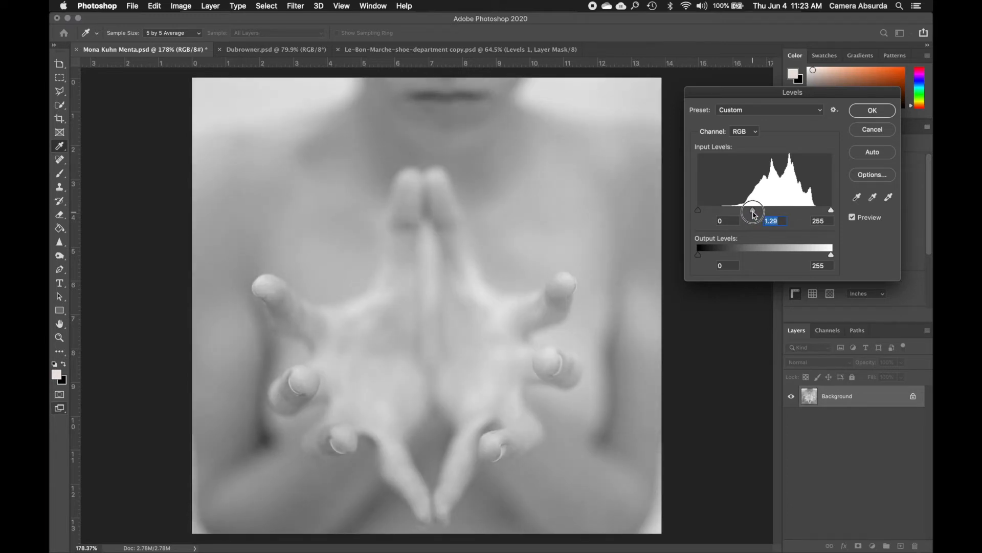
left_click_drag(755, 215, 754, 215)
mouse_move(752, 210)
left_mouse_down()
mouse_move(796, 210)
mouse_move(767, 211)
left_mouse_up()
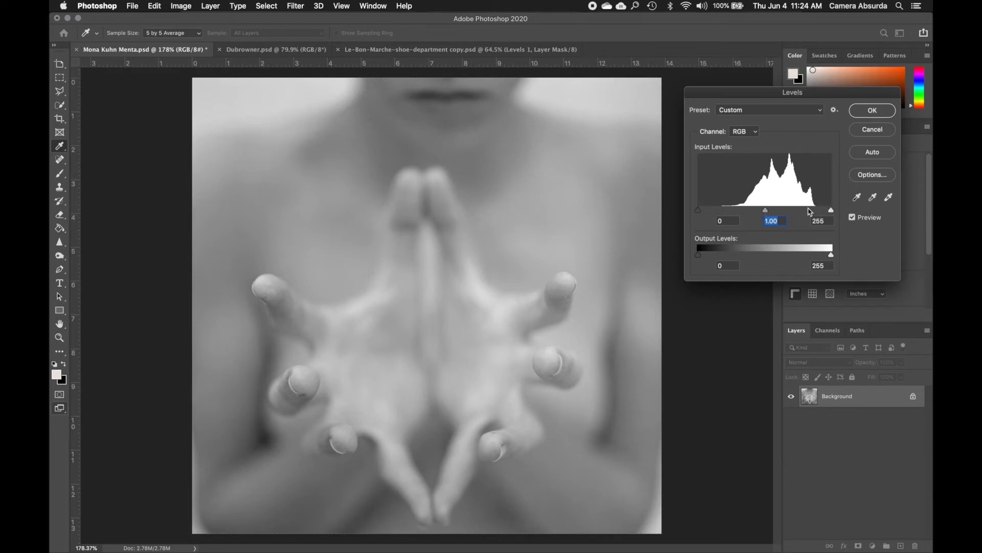
Try raising the black output level to 60 in Levels, returning the output range to 0 and 255
mouse_move(831, 209)
left_mouse_down()
mouse_move(809, 214)
mouse_move(832, 211)
left_mouse_up()
mouse_move(699, 212)
left_mouse_down()
mouse_move(728, 213)
mouse_move(694, 213)
left_mouse_up()
left_click_drag(700, 258, 730, 257)
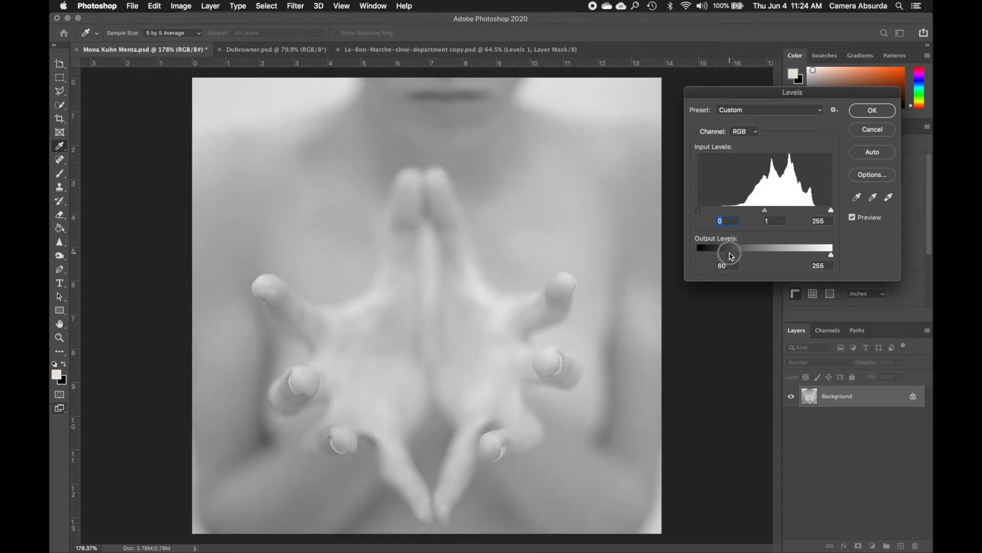
left_click_drag(731, 256, 727, 255)
left_click(729, 257)
left_click_drag(729, 258, 691, 257)
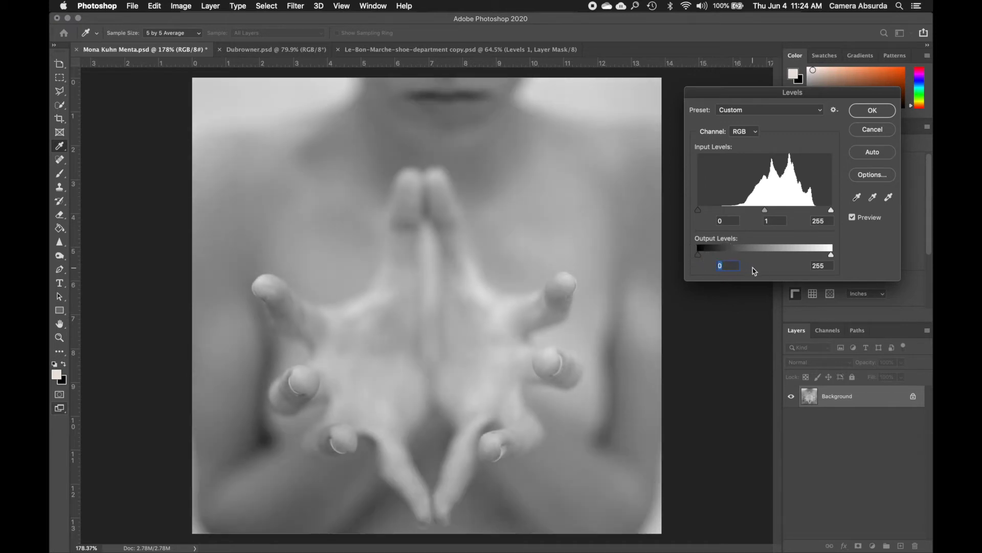
mouse_move(832, 257)
left_mouse_down()
mouse_move(807, 260)
mouse_move(838, 257)
left_mouse_up()
mouse_move(699, 256)
left_mouse_down()
mouse_move(715, 257)
mouse_move(698, 256)
left_mouse_up()
mouse_move(833, 257)
left_mouse_down()
mouse_move(819, 257)
mouse_move(833, 258)
left_mouse_up()
Try input levels of 44, 0.47 and 220, and return the black and white inputs to 0 and 255
left_click(699, 210)
left_click_drag(699, 212, 723, 213)
left_click_drag(831, 210, 788, 210)
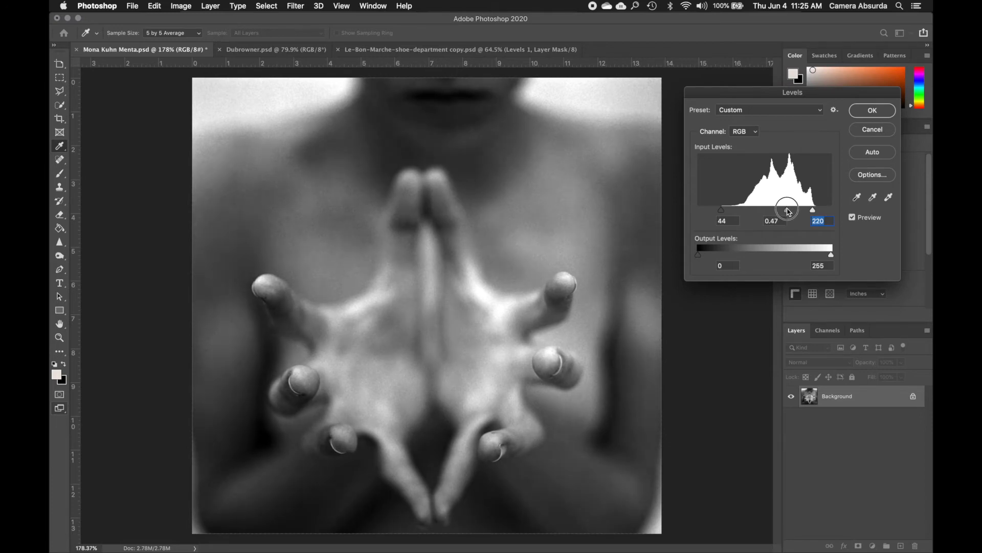
left_click(789, 210)
left_click_drag(789, 210, 837, 213)
left_click_drag(721, 211, 693, 213)
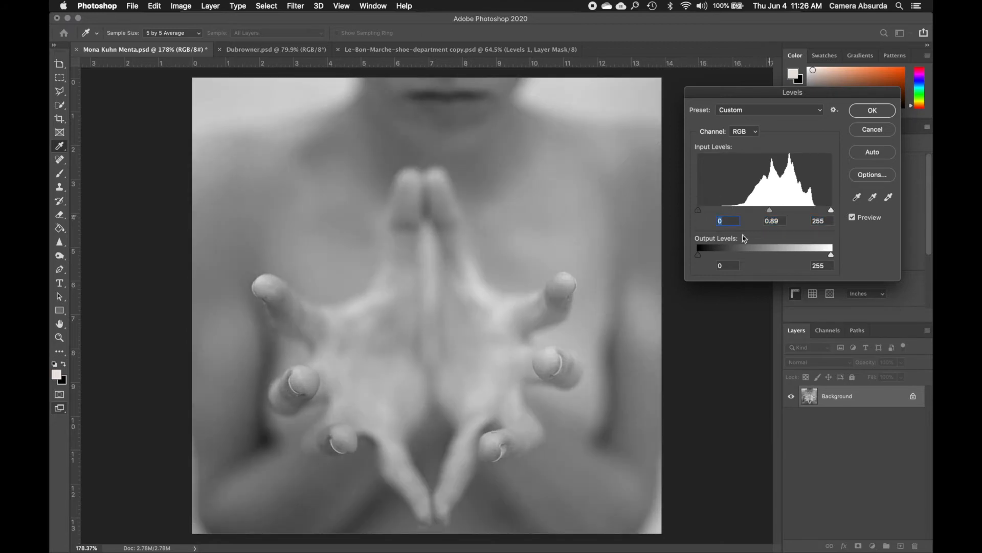
Try narrowing the output levels to 31 and 205, and restore them to 0 and 255
left_click_drag(700, 258, 715, 254)
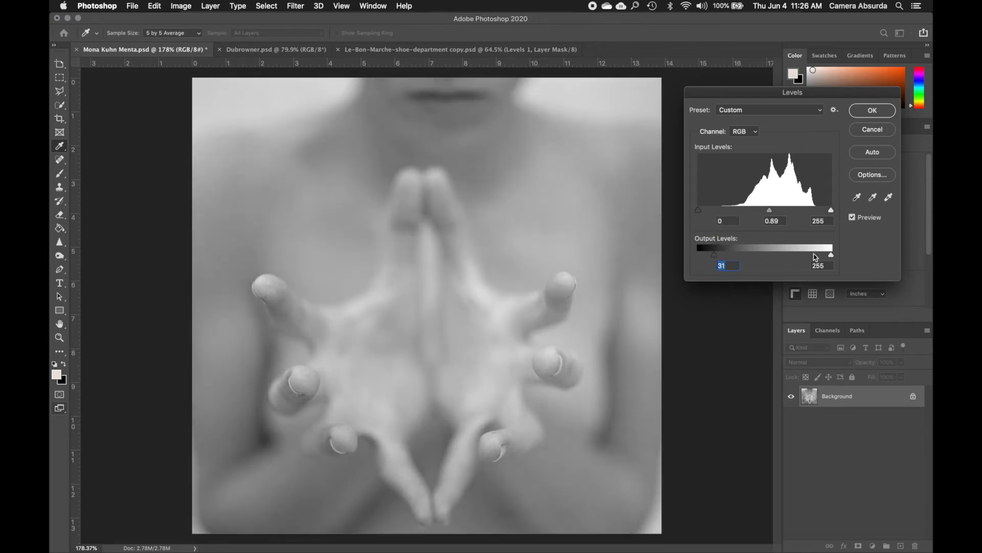
left_click_drag(831, 254, 805, 258)
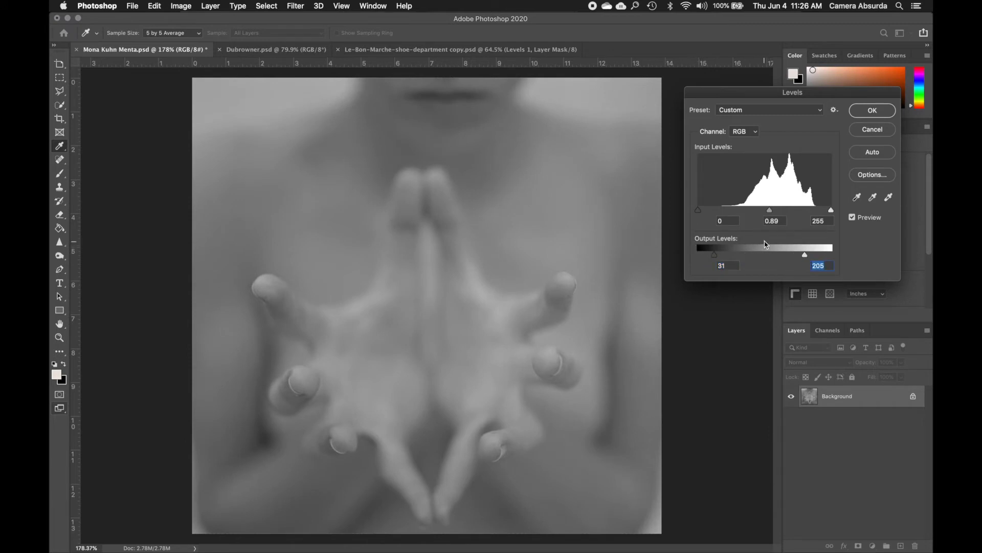
left_click_drag(715, 257, 698, 256)
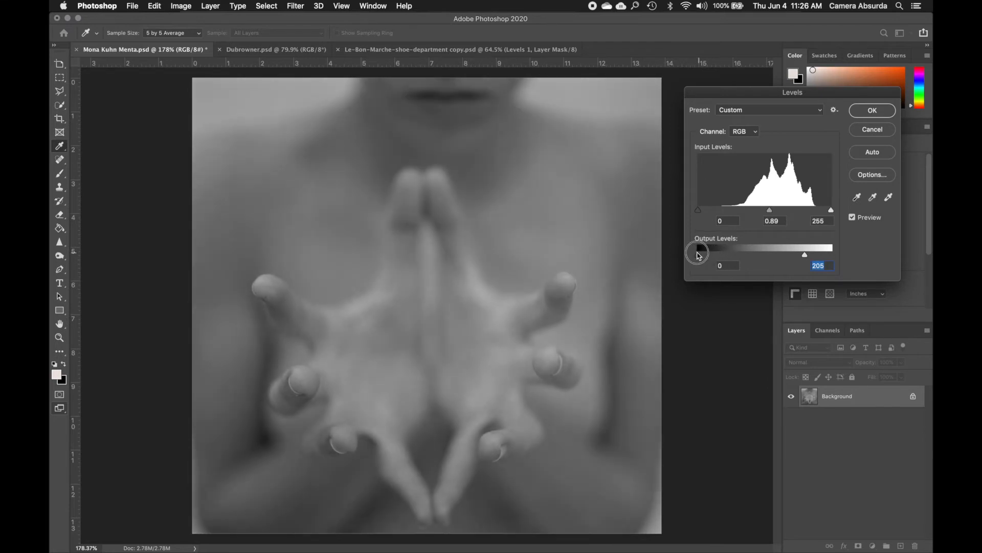
left_click_drag(805, 255, 832, 256)
Try a black input level of 33 and a white input level of 221, comparing the photo with the preview off and on
left_click_drag(831, 210, 813, 211)
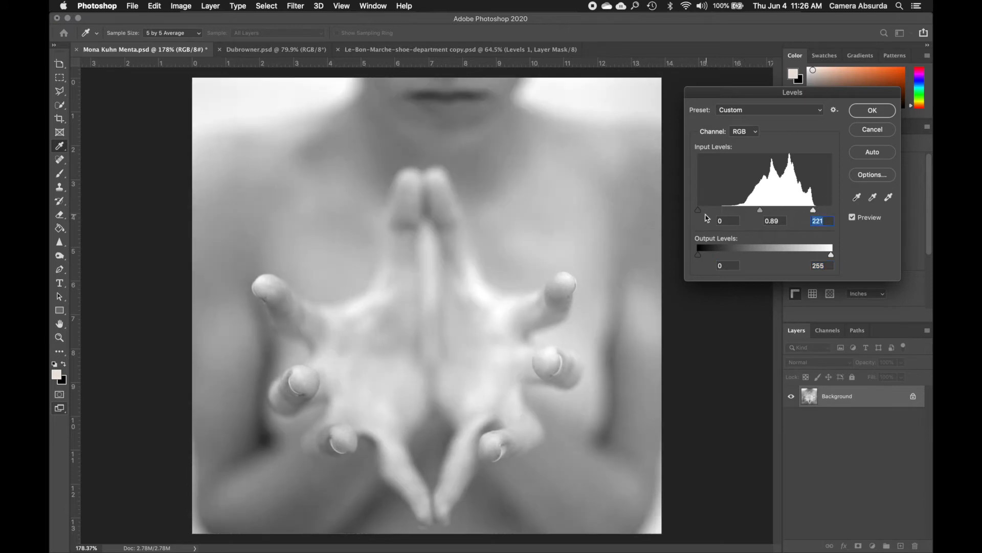
left_click_drag(699, 209, 725, 210)
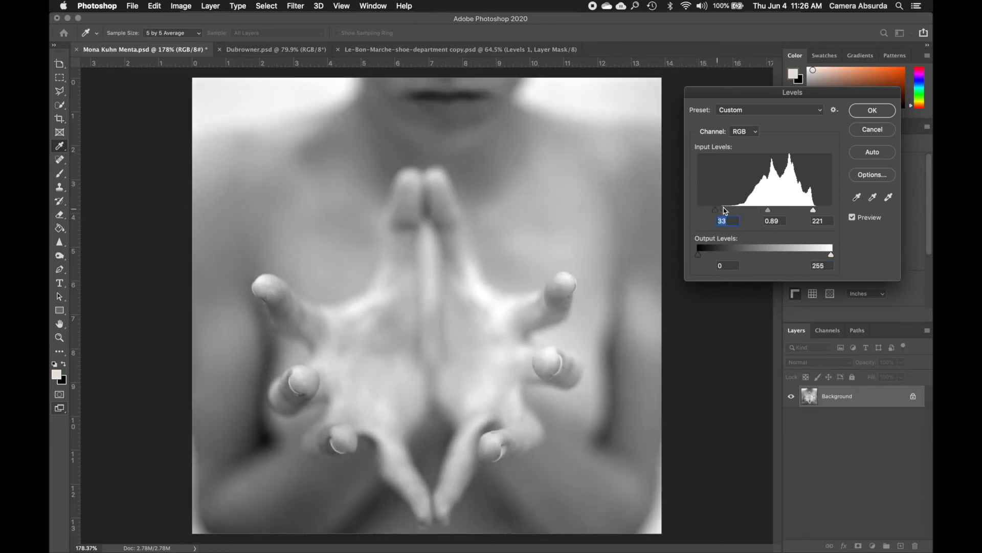
left_click(852, 218)
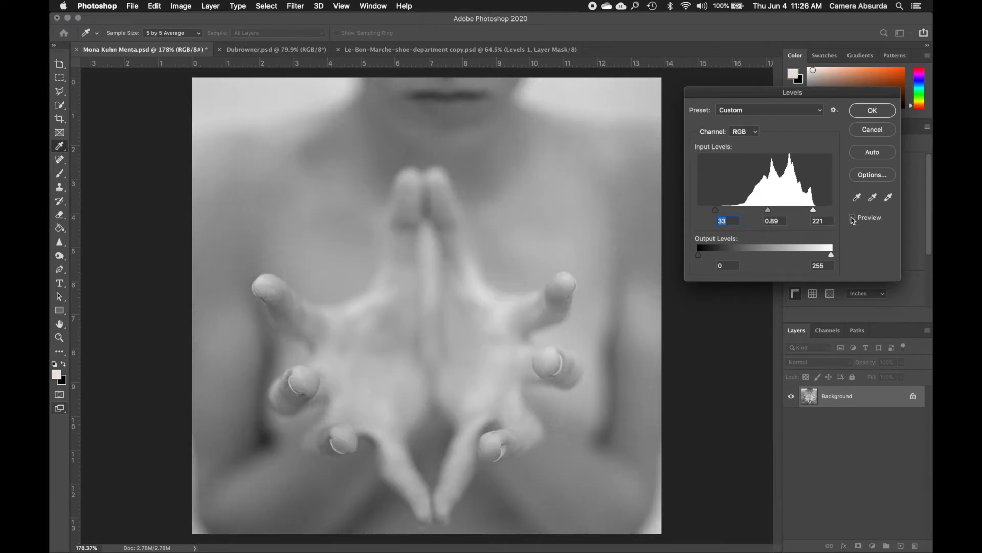
left_click(852, 218)
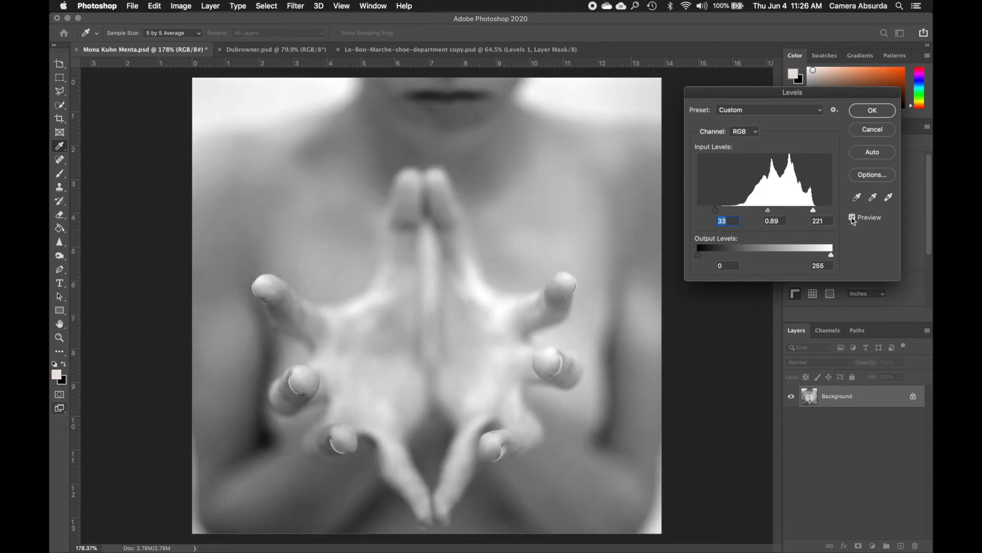
left_click(852, 218)
left_click(852, 218)
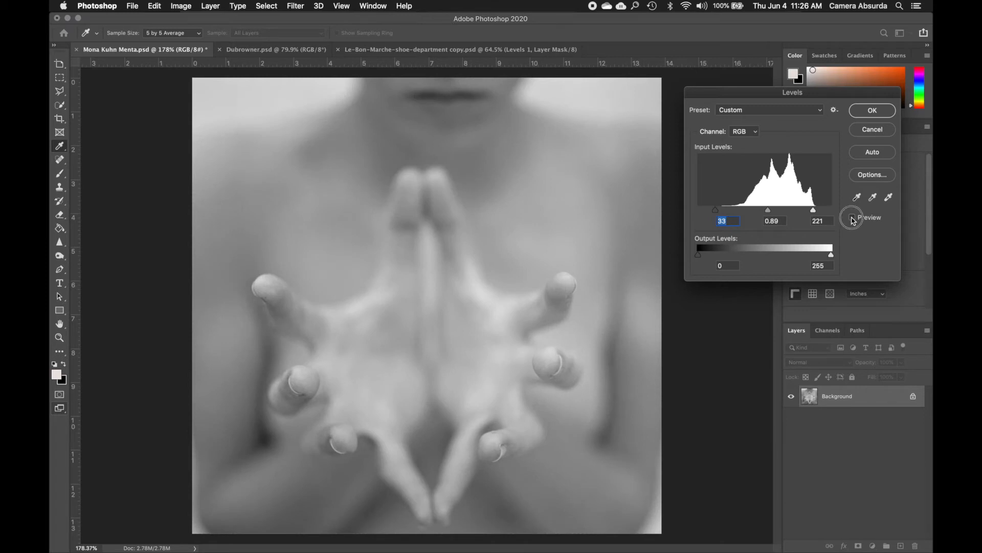
left_click(853, 218)
left_click(853, 218)
left_click(853, 218)
left_click(853, 218)
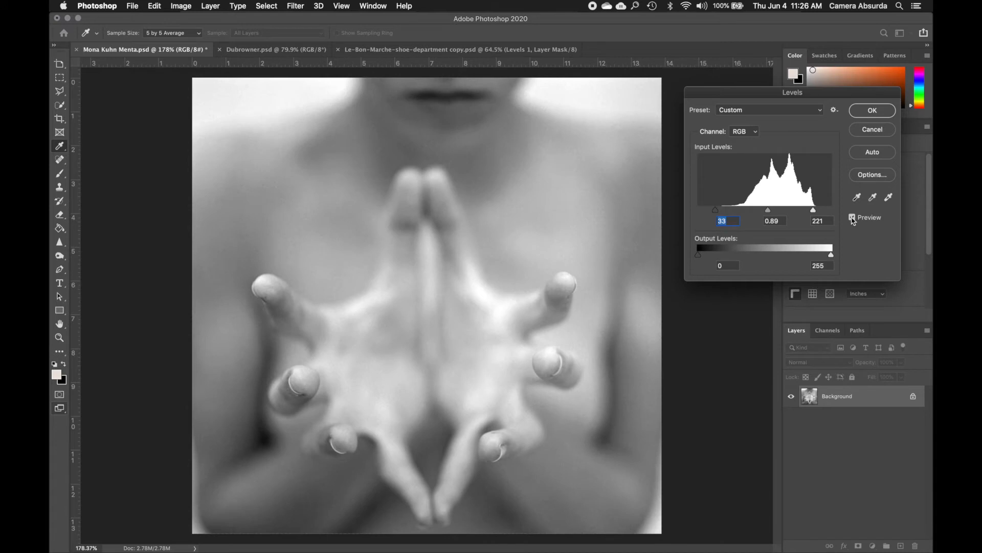
left_click(814, 210)
left_click(853, 218)
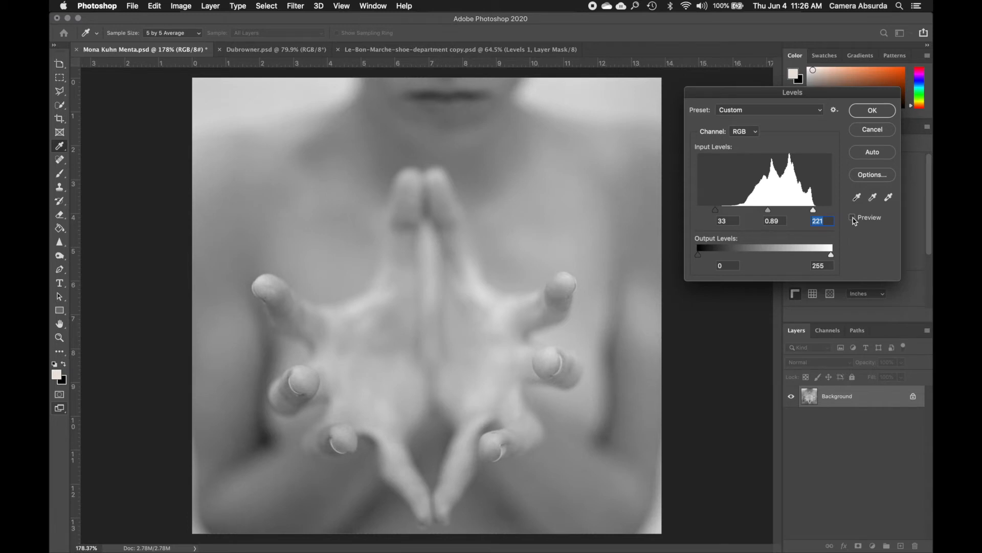
left_click(852, 218)
Reset the input levels to 0 and 255, cancel the direct Levels adjustment, and switch to the Hand tool
left_click_drag(813, 212, 831, 210)
left_click_drag(716, 211, 694, 214)
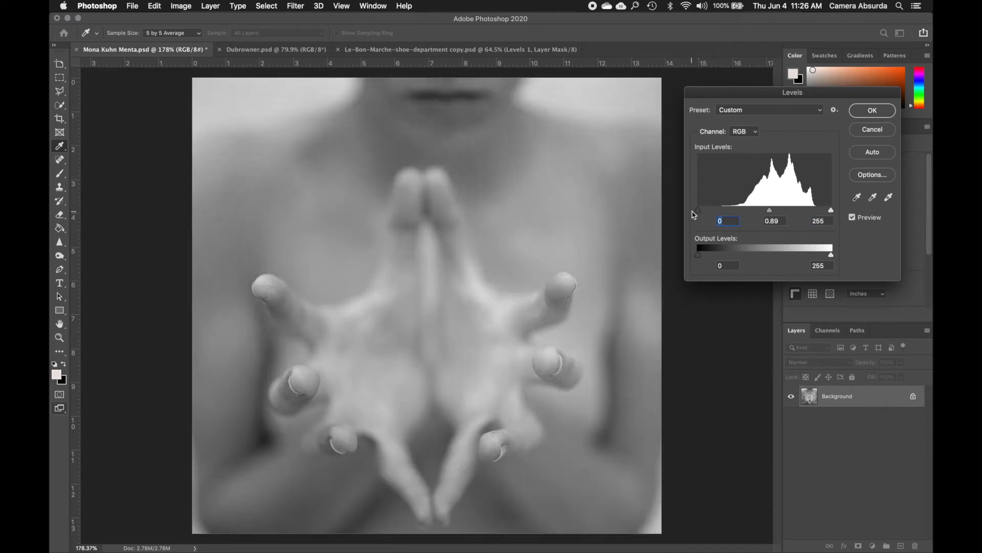
left_click_drag(834, 97, 803, 103)
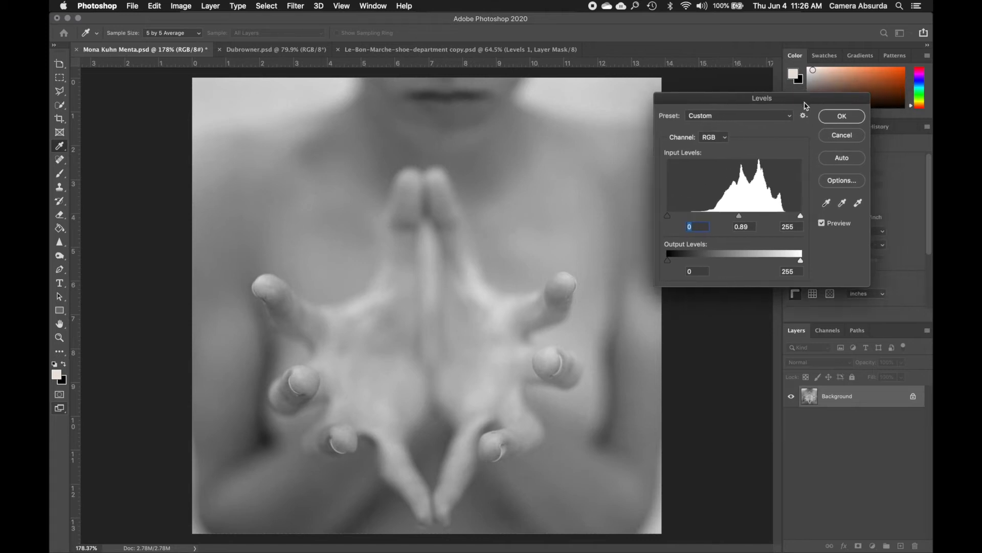
left_click(842, 135)
key("h")
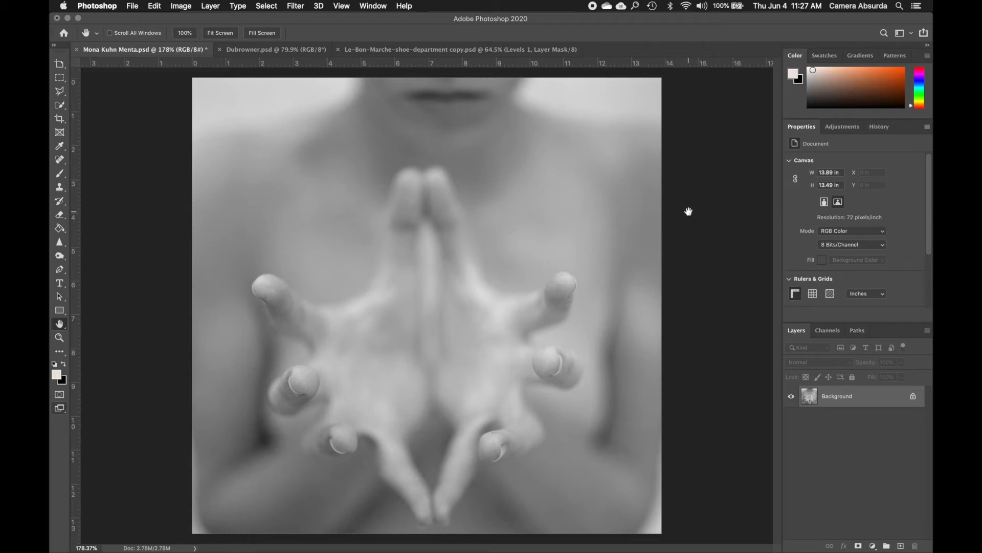
Add a Levels adjustment layer above the Background layer
left_click(840, 129)
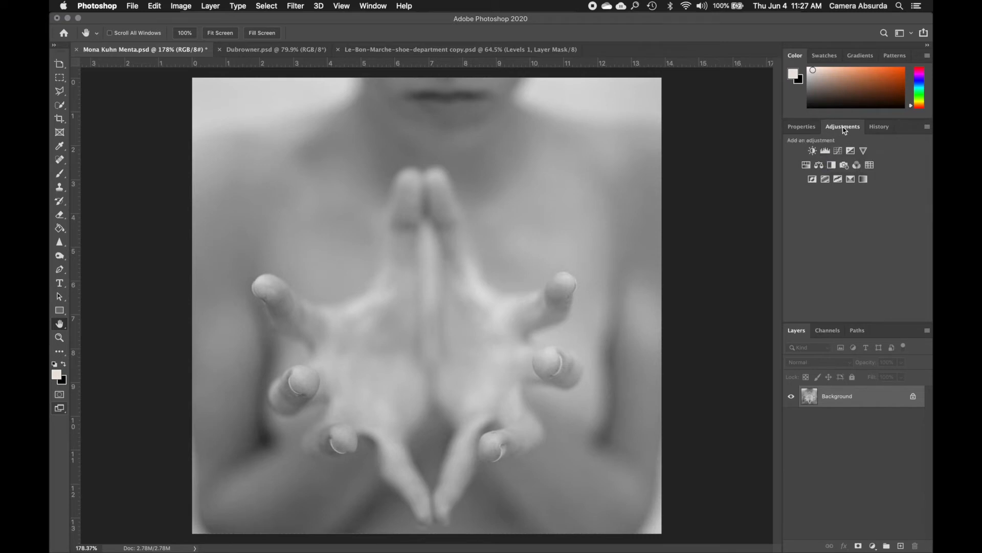
left_click(825, 151)
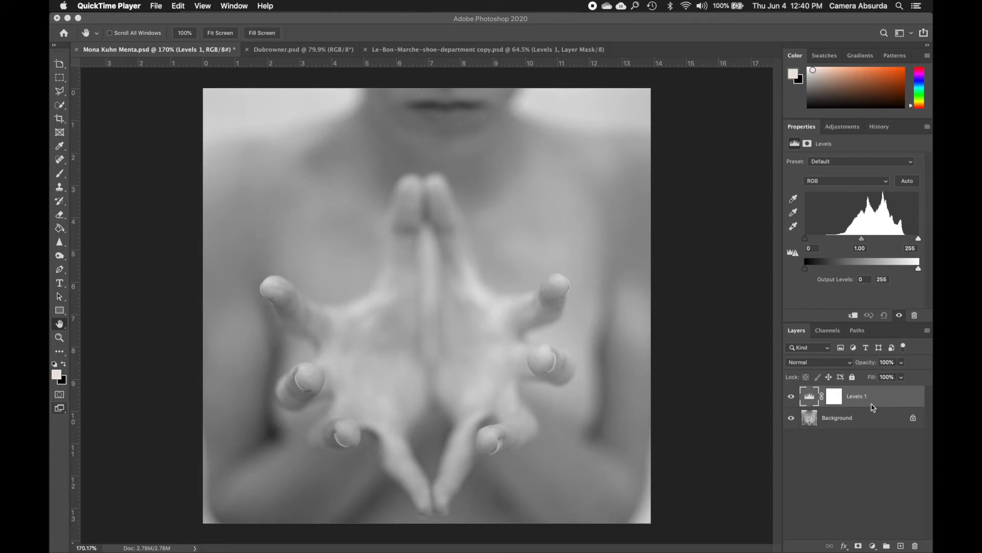
Alternate between the Background and Levels 1 layers to compare their properties, leaving Levels 1 selected
left_click(864, 422)
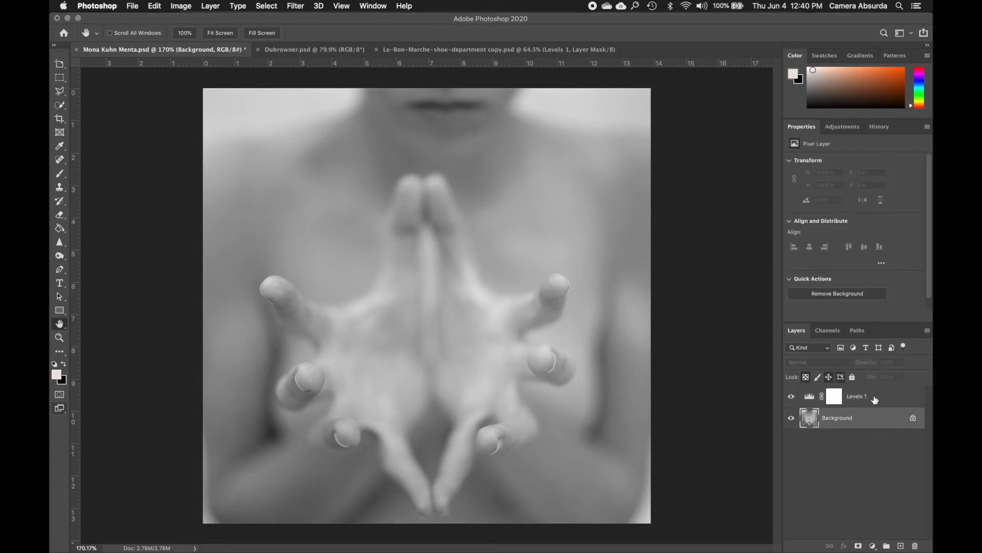
left_click(875, 398)
left_click(870, 419)
left_click(873, 404)
left_click(871, 418)
left_click(877, 399)
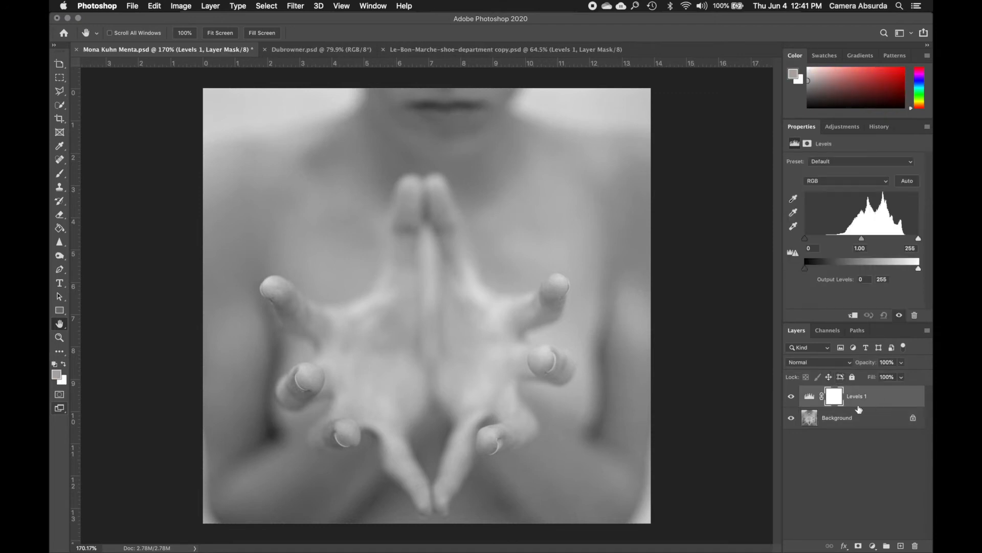
left_click(859, 424)
left_click(868, 395)
left_click(832, 421)
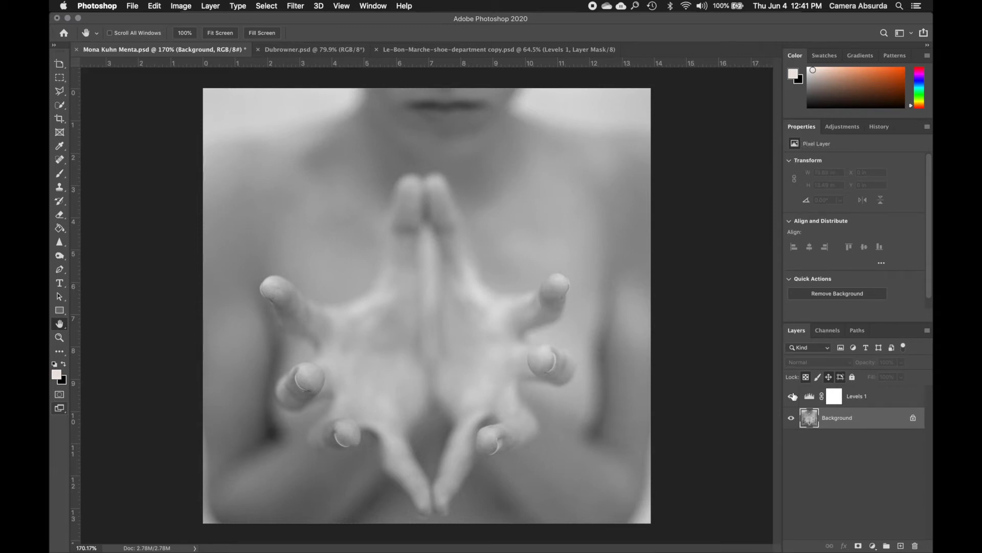
left_click(885, 401)
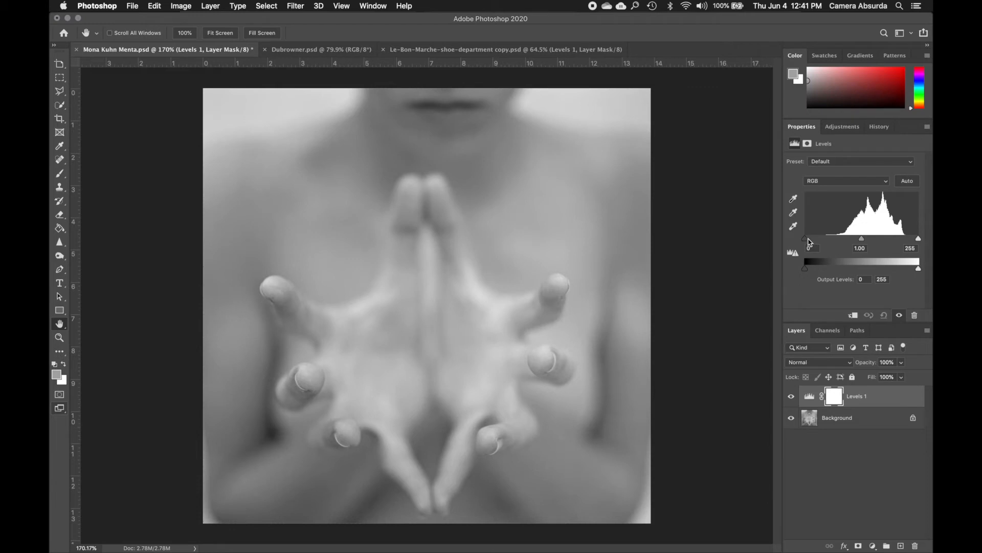
Try black input 51 and white input 218 on the Levels 1 layer, settling on input levels of 1, 0.77 and 255
mouse_move(806, 240)
left_mouse_down()
mouse_move(836, 241)
mouse_move(805, 242)
left_mouse_up()
mouse_move(918, 239)
left_mouse_down()
mouse_move(907, 239)
mouse_move(923, 238)
left_mouse_up()
left_click_drag(806, 241, 830, 240)
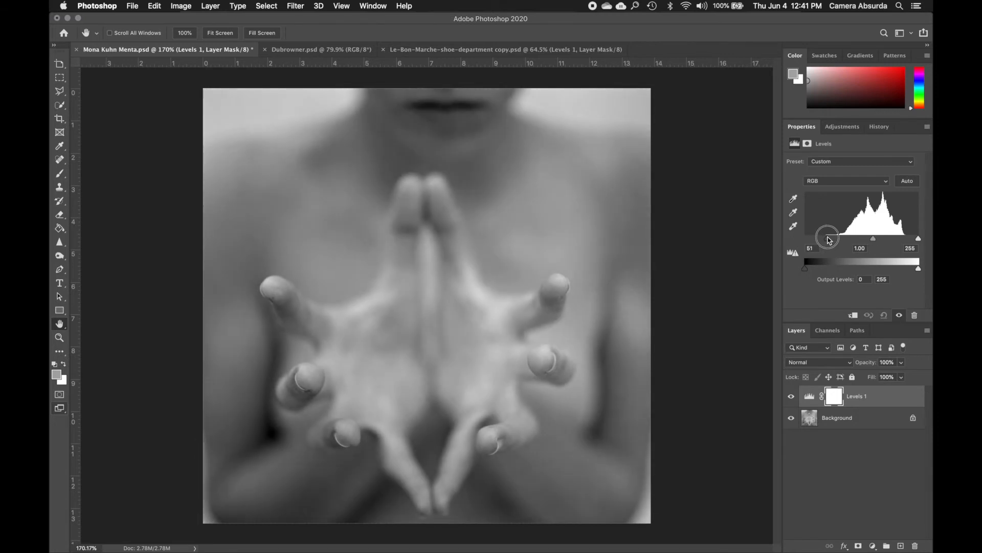
left_click_drag(918, 239, 805, 239)
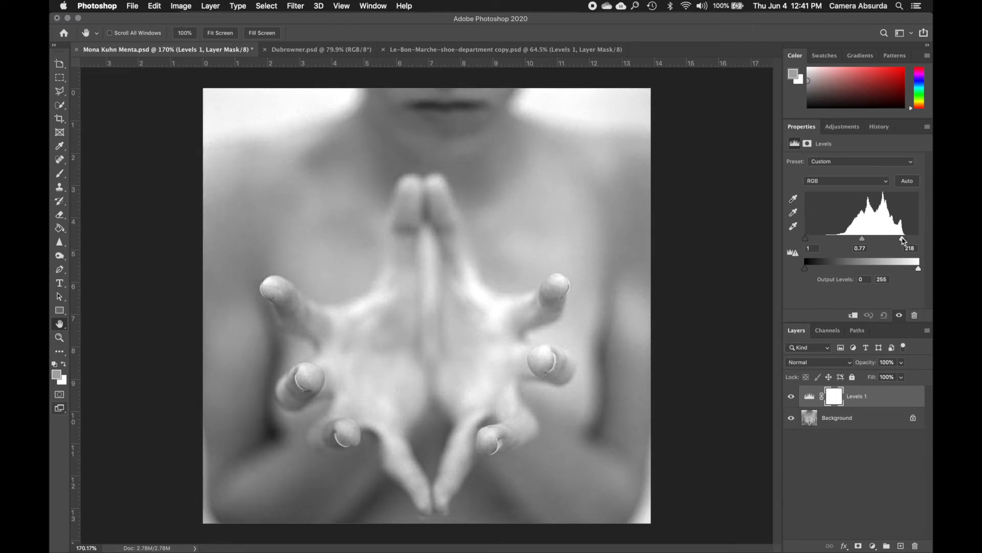
left_click_drag(904, 239, 919, 239)
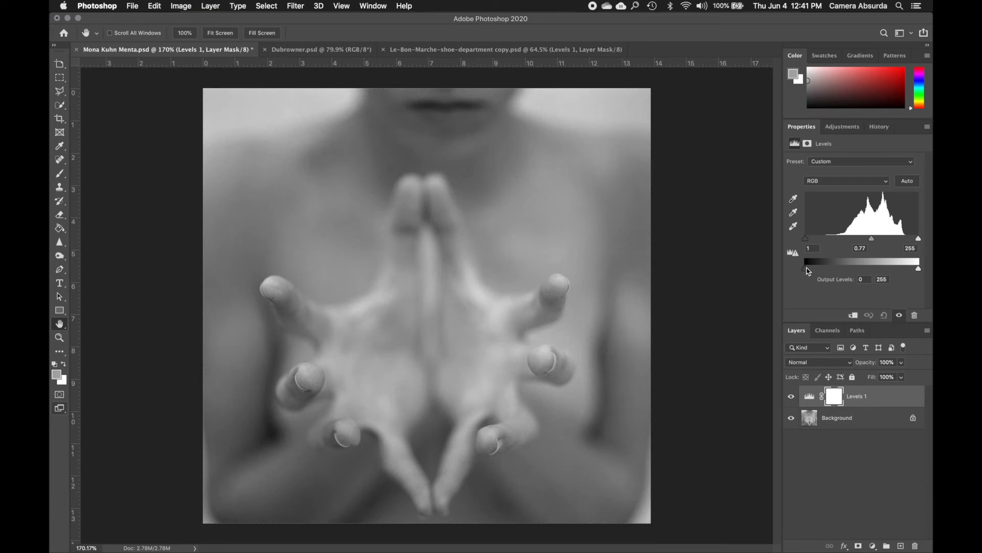
mouse_move(807, 271)
left_mouse_down()
mouse_move(820, 271)
mouse_move(805, 270)
left_mouse_up()
mouse_move(919, 268)
left_mouse_down()
mouse_move(889, 271)
mouse_move(928, 268)
left_mouse_up()
Alternate between the Levels 1 adjustment and its layer mask to compare the settings each one offers
left_click(809, 399)
left_click(835, 398)
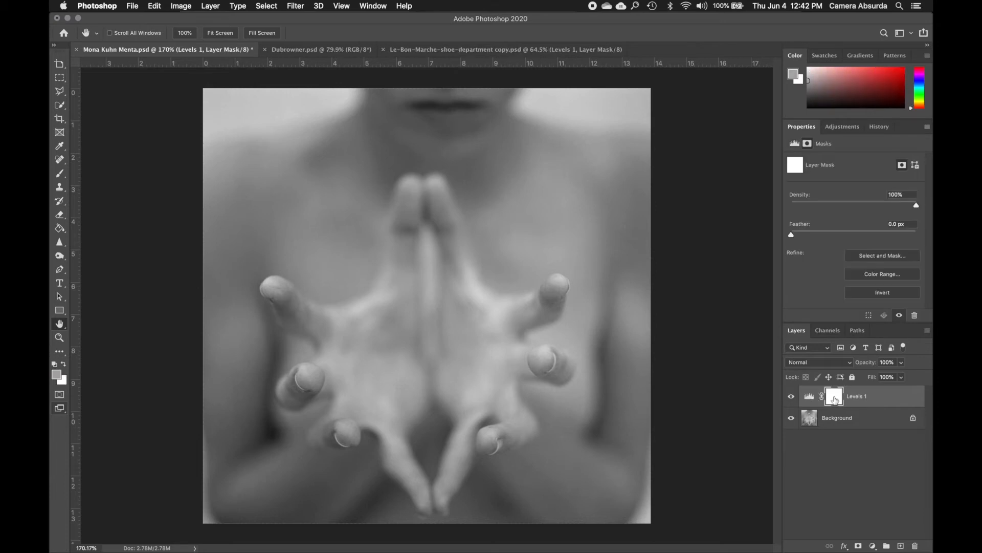
left_click(817, 398)
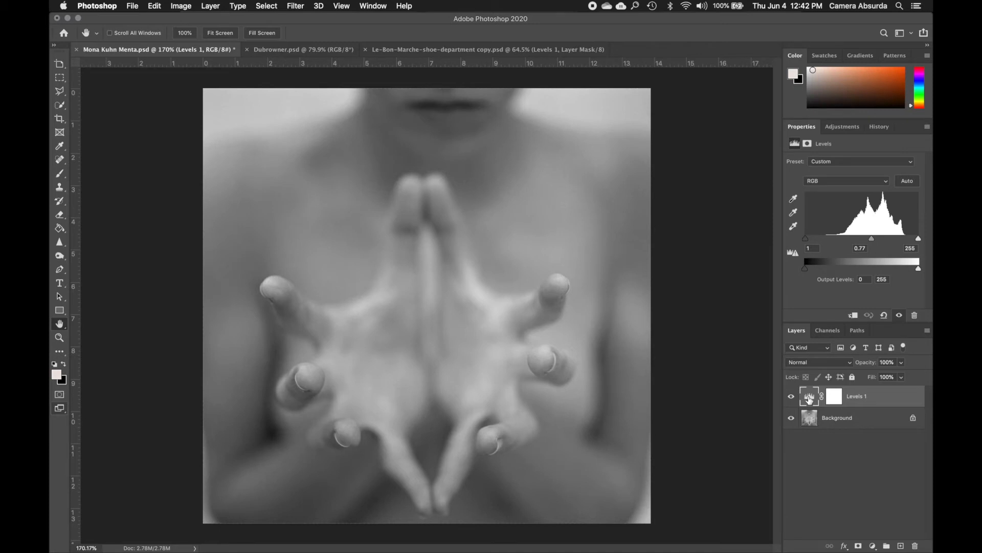
left_click(833, 398)
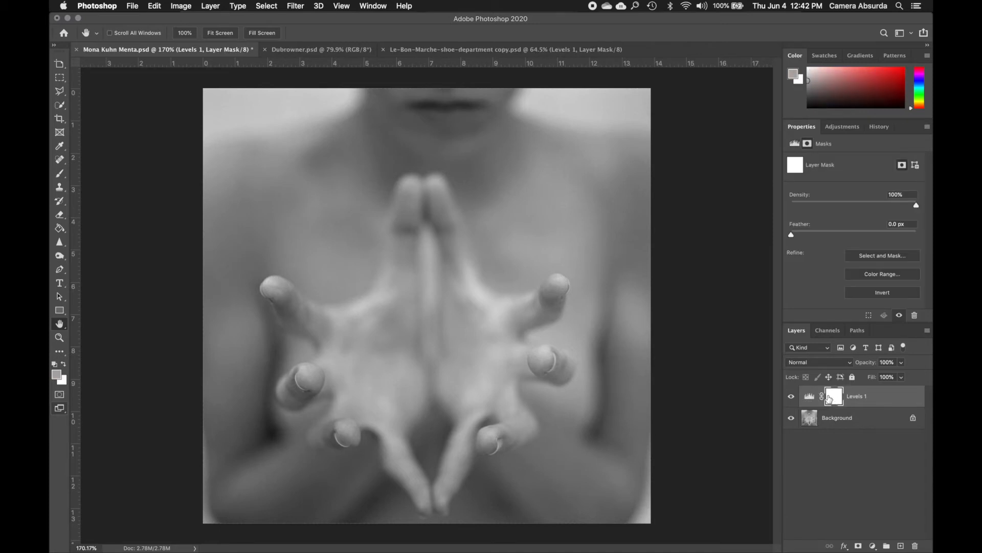
left_click(810, 397)
left_click(834, 399)
left_click(810, 398)
left_click(835, 399)
left_click(810, 398)
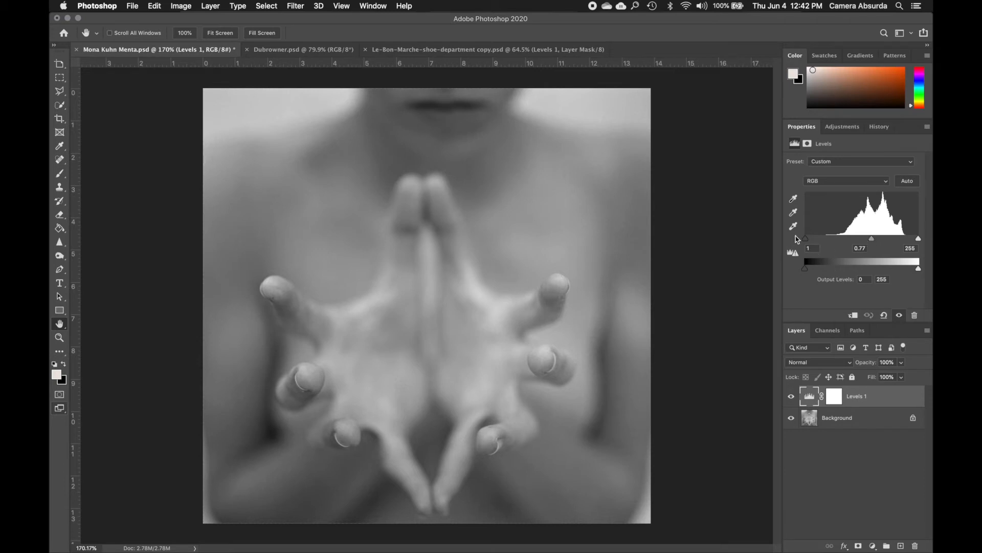
Darken the Levels 1 midtones to 0.56 and select the layer's mask
mouse_move(872, 239)
left_mouse_down()
mouse_move(860, 241)
mouse_move(884, 243)
left_mouse_up()
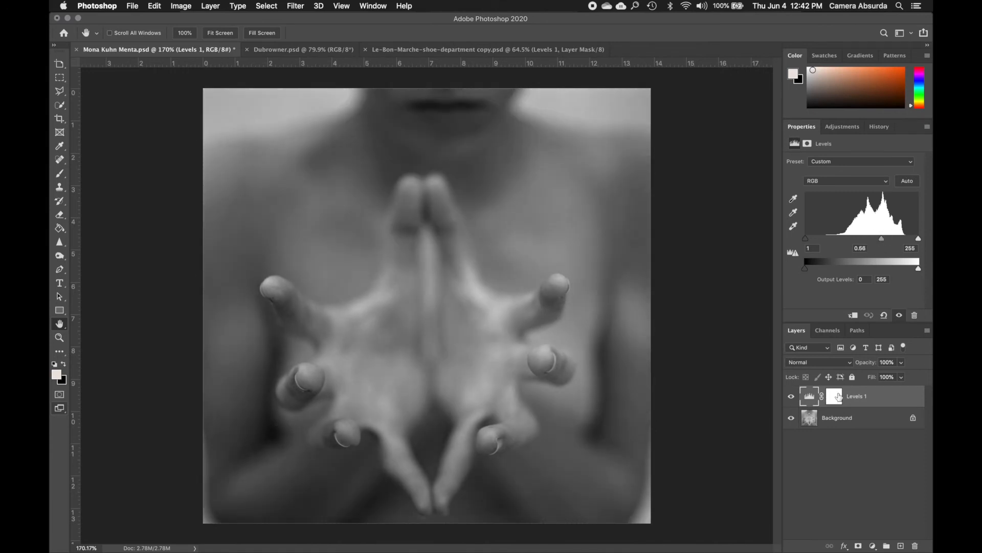
left_click(837, 397)
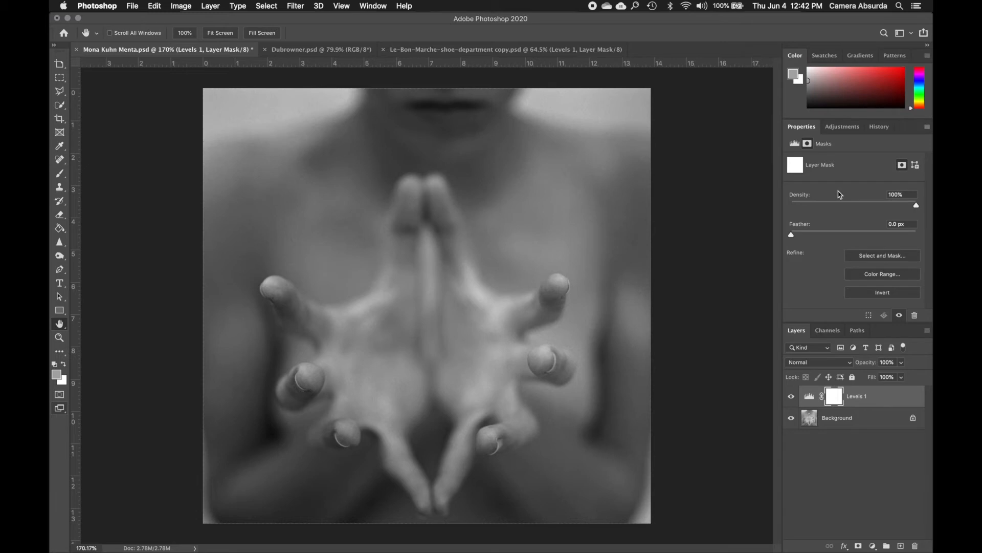
Switch back and forth between the Levels 1 adjustment and its layer mask to review both sets of properties
left_click(817, 397)
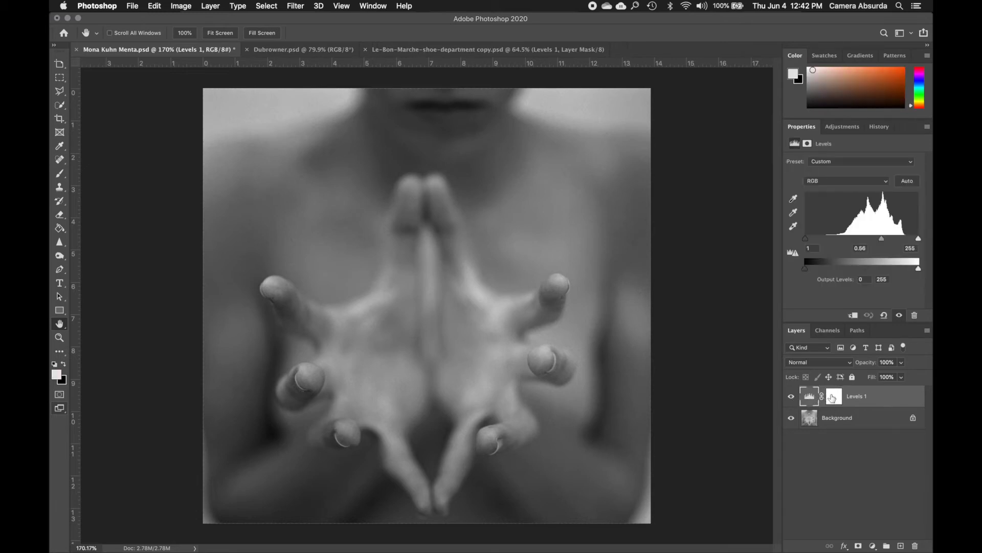
left_click(832, 398)
left_click(813, 400)
left_click(832, 399)
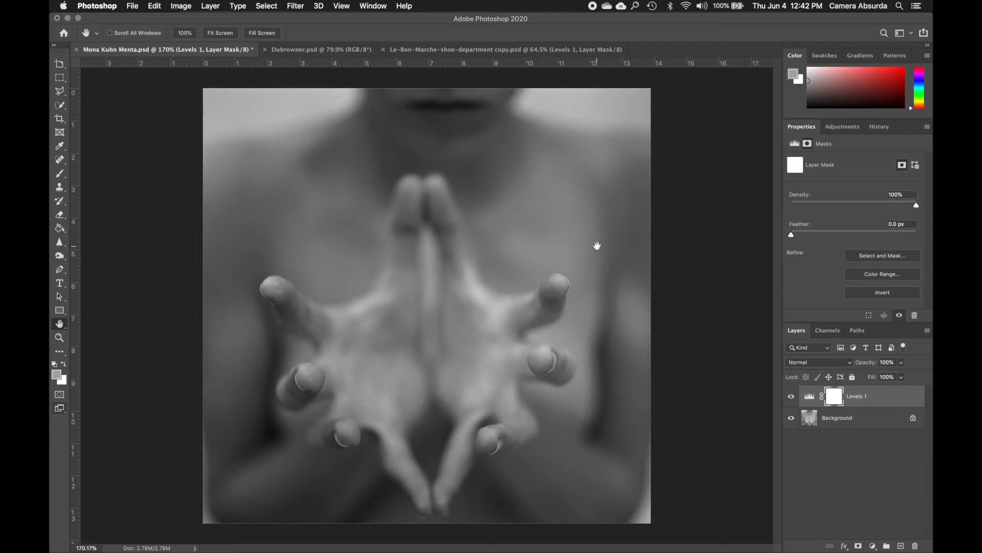
left_click(810, 397)
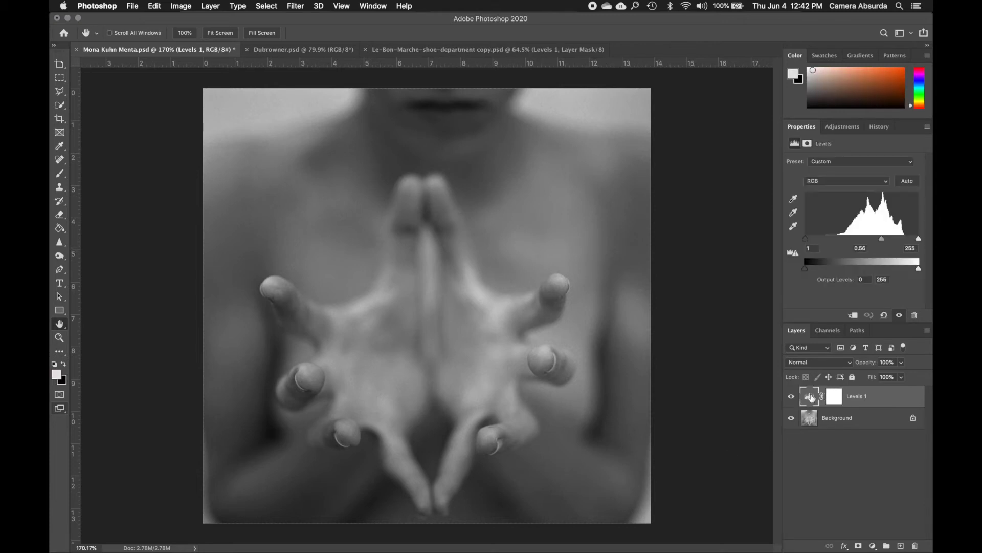
left_click(833, 396)
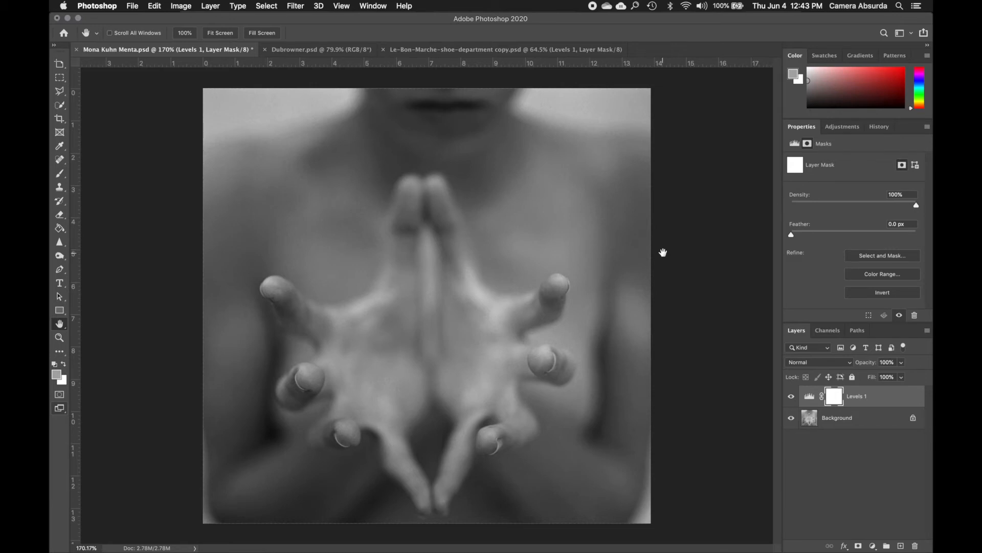
Raise the Levels 1 black input level to 39, leaving the layer's mask selected
left_click(810, 397)
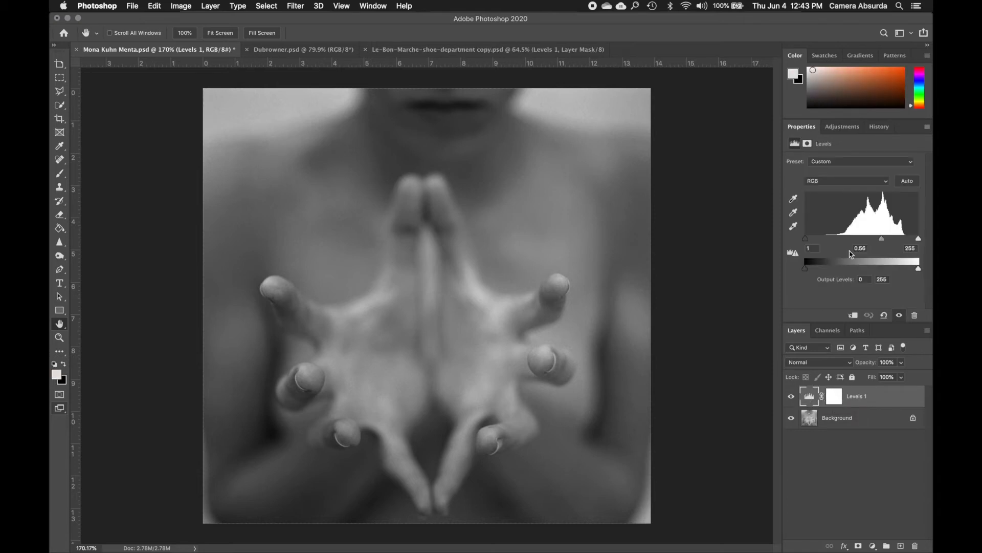
mouse_move(882, 240)
left_mouse_down()
mouse_move(864, 241)
mouse_move(882, 239)
left_mouse_up()
left_click_drag(805, 240, 823, 239)
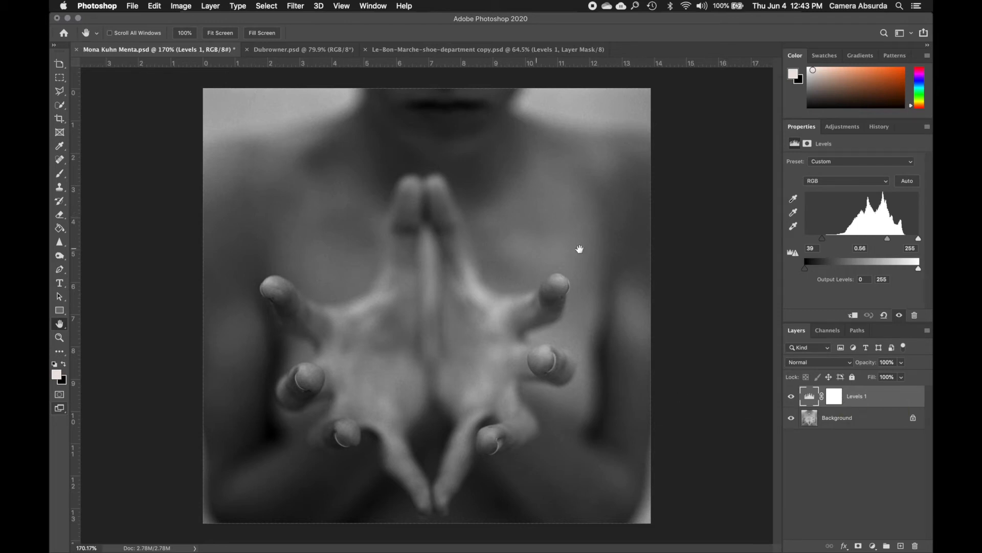
left_click(833, 400)
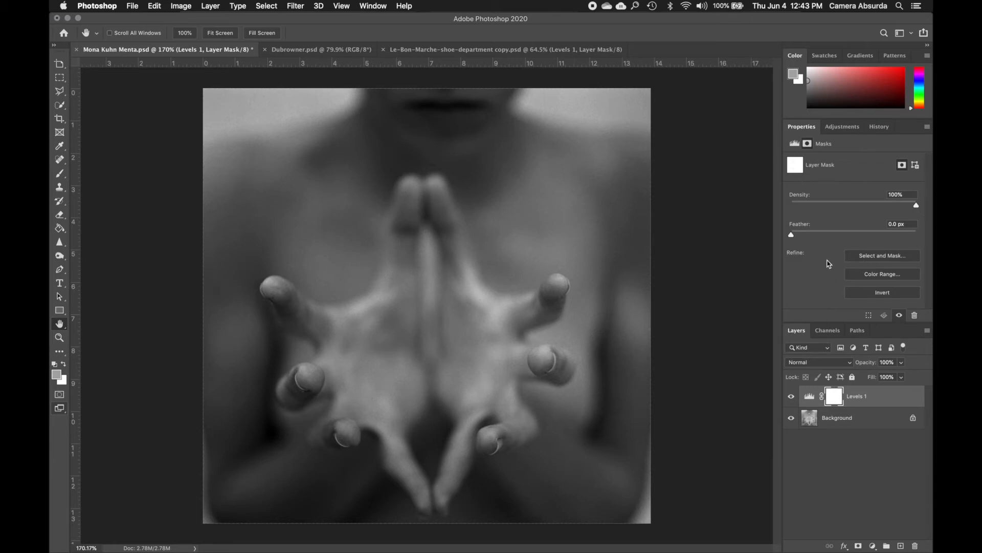
Invert the Levels 1 mask to black and back to white twice, checking the adjustment's settings in between
left_click(872, 295)
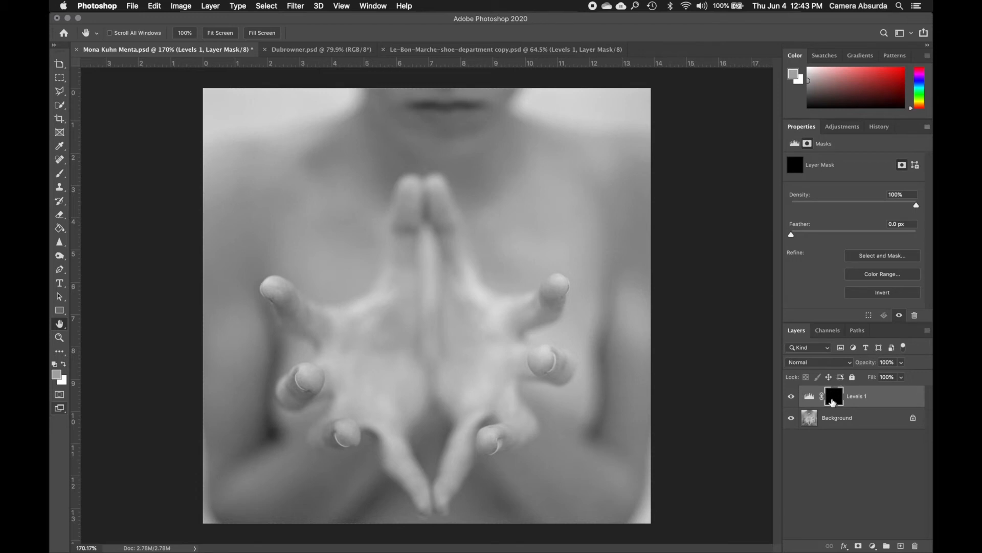
left_click(856, 295)
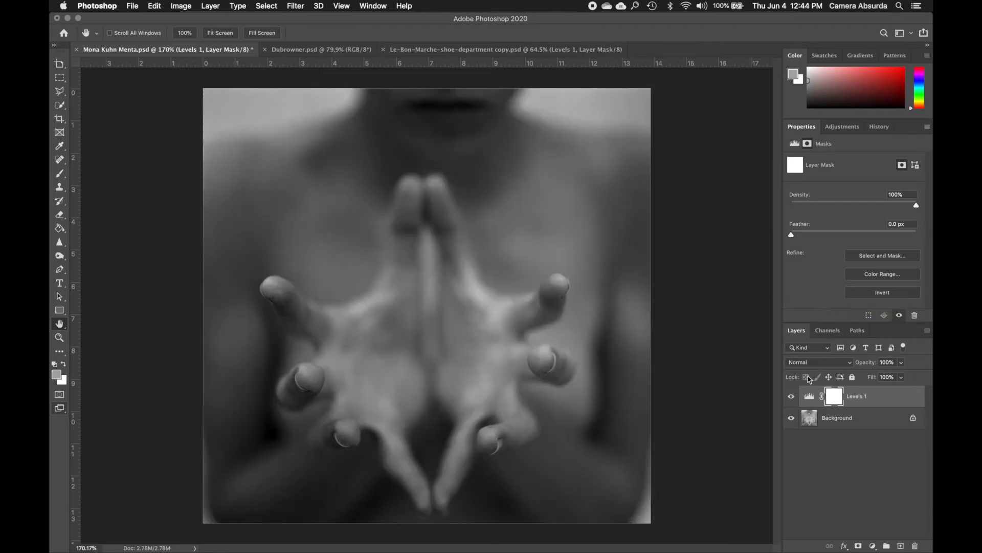
left_click(808, 398)
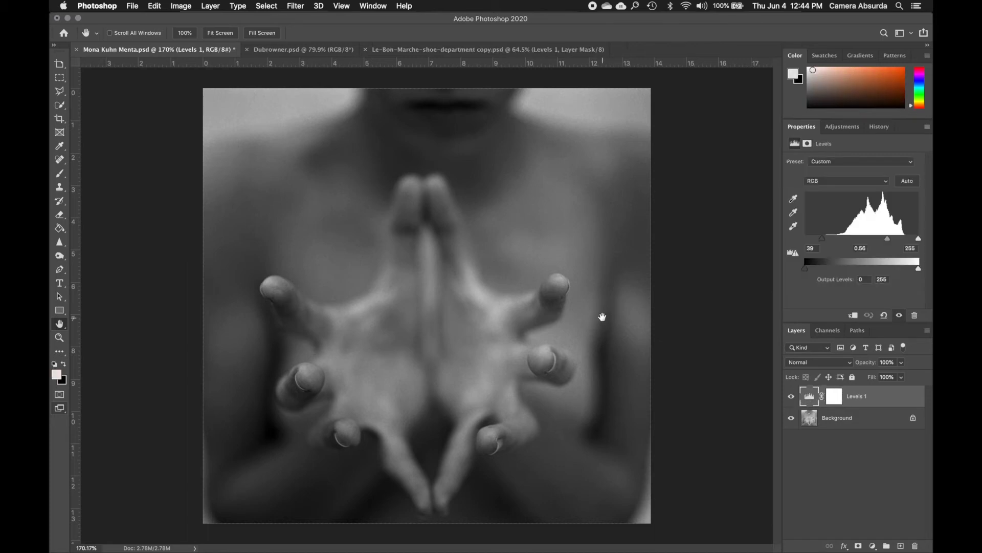
left_click(830, 399)
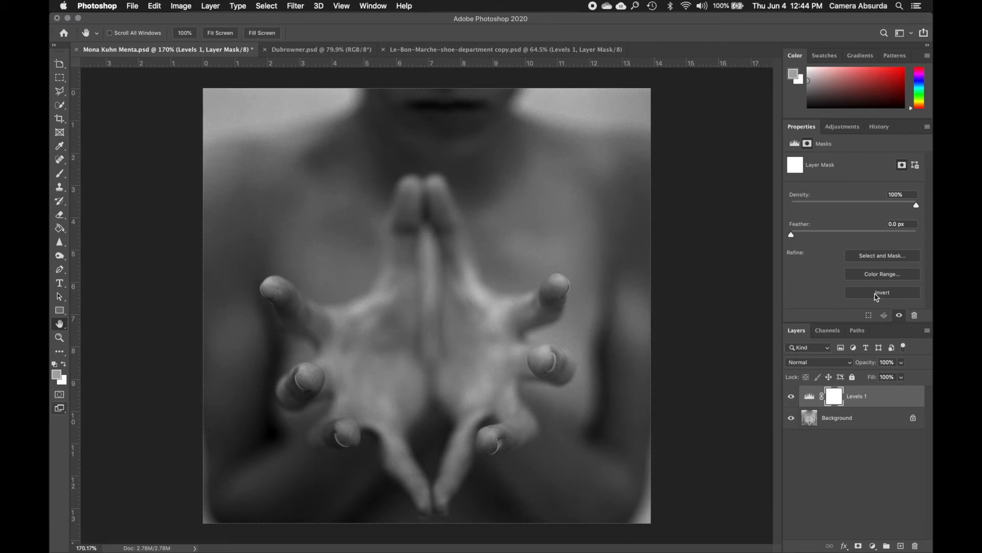
left_click(877, 295)
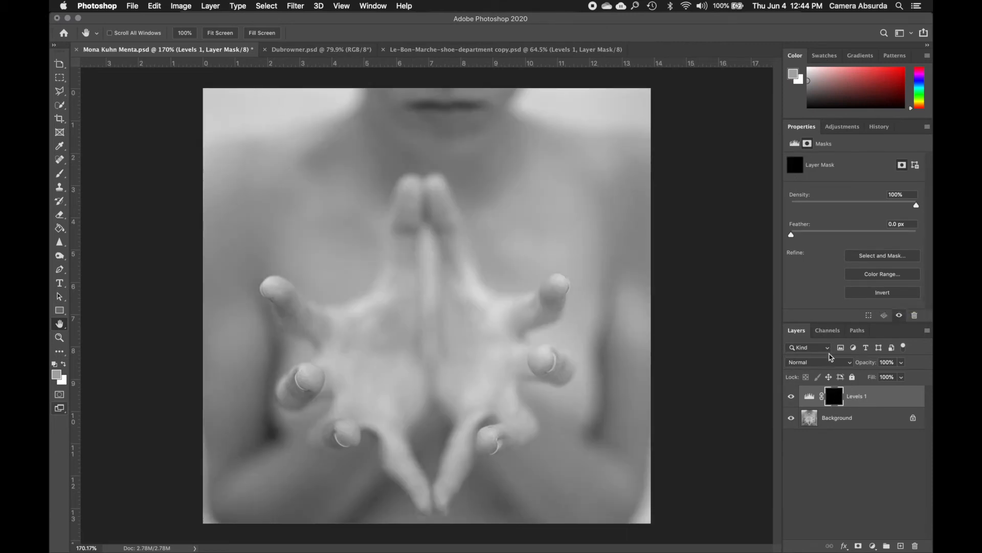
left_click(860, 293)
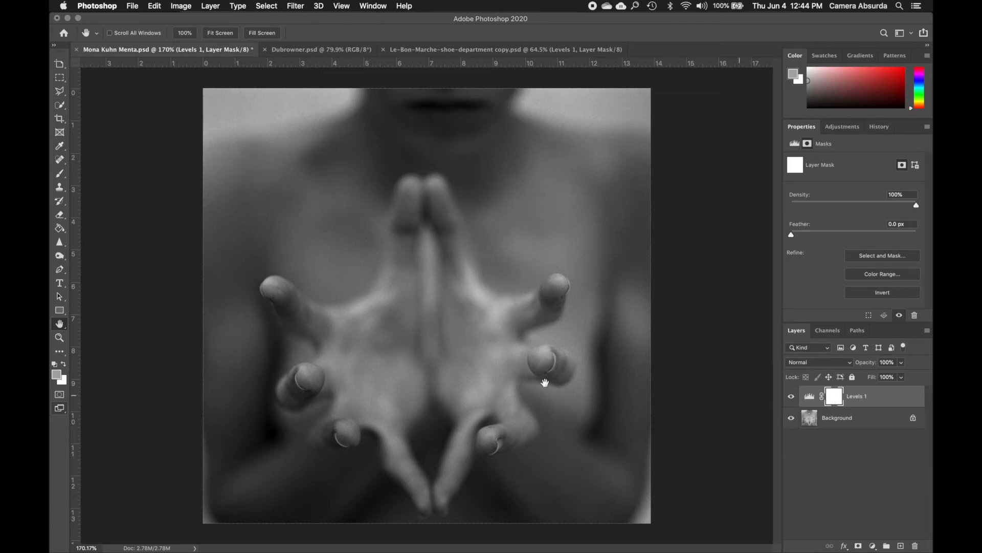
Activate the Brush tool, reset the colors to default black and white, and swap them repeatedly, ending with white as foreground
left_click(60, 174)
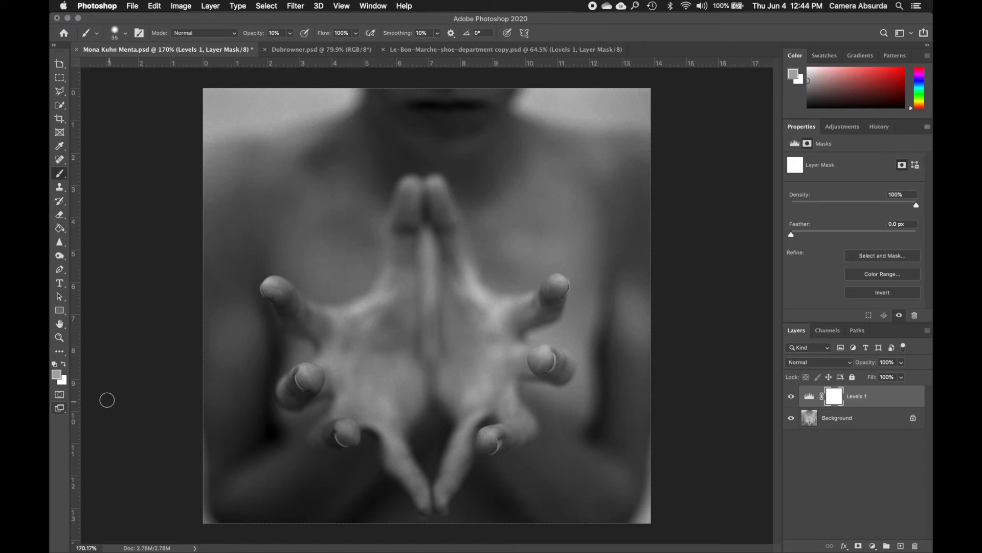
left_click(55, 364)
key("x")
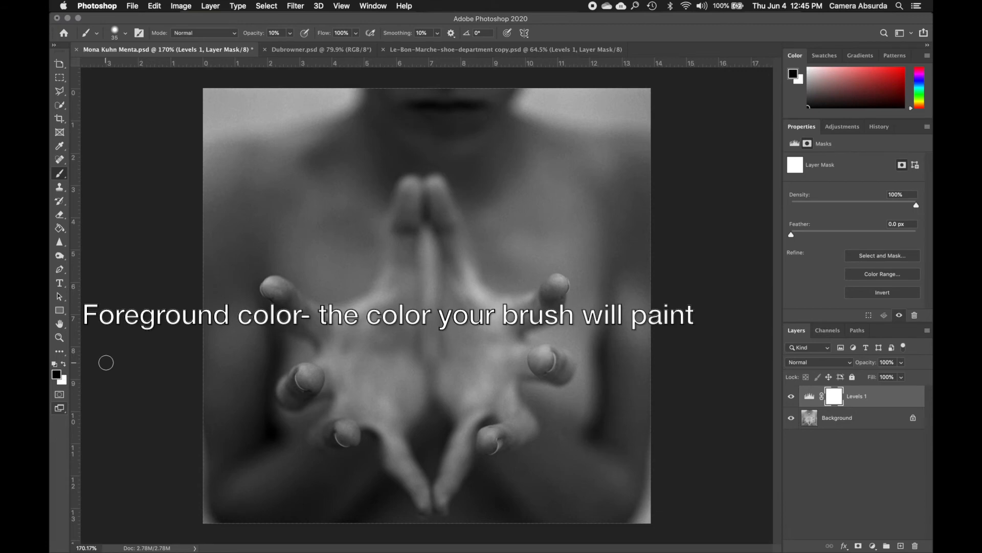
key("x")
key("x")
key("x")
key("x")
Restore the default foreground and background colors again and keep swapping them, finishing on white as the foreground color
key("x")
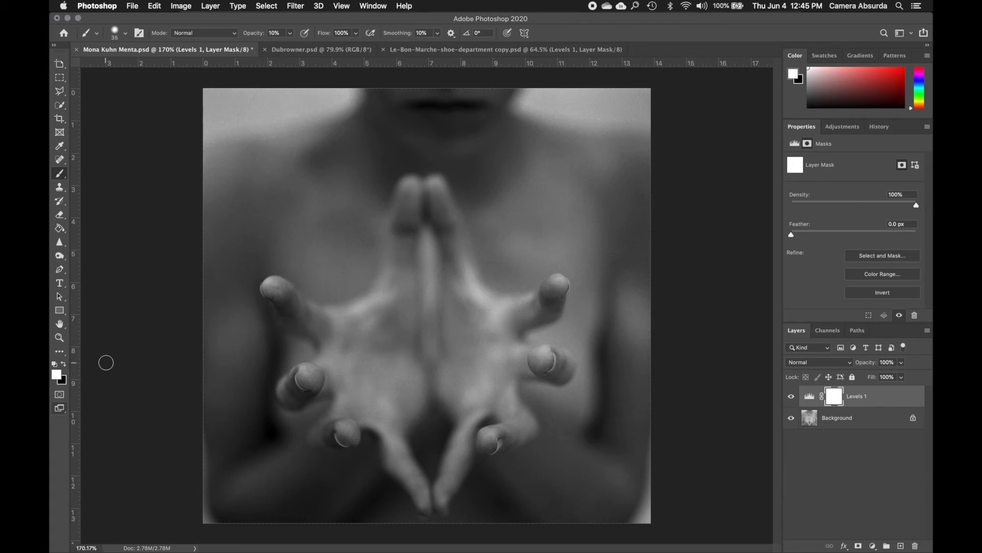
key("d")
key("x")
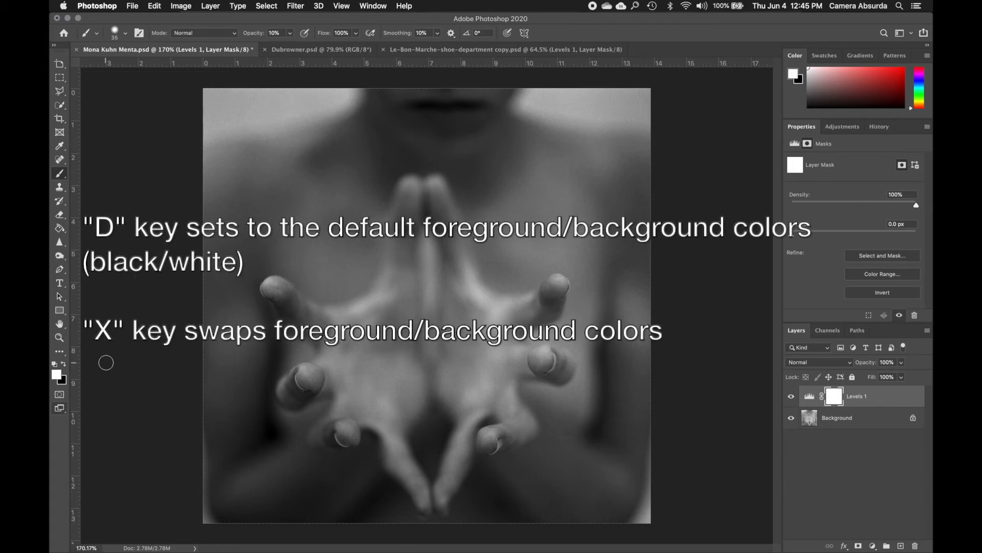
key("x")
key("x")
key("x")
key("x")
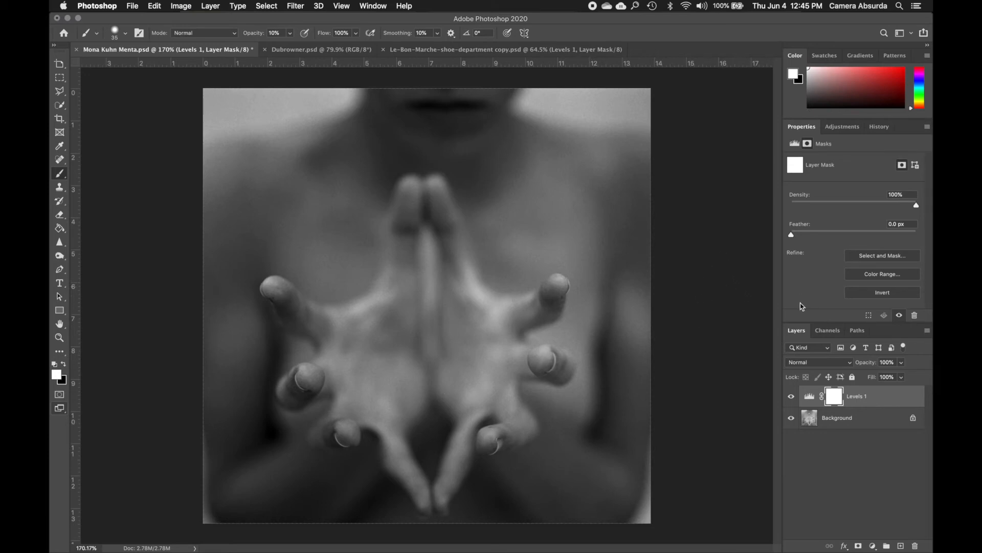
Set the Levels 1 adjustment's black input to 0 and its midtone input to 9.99
left_click(809, 397)
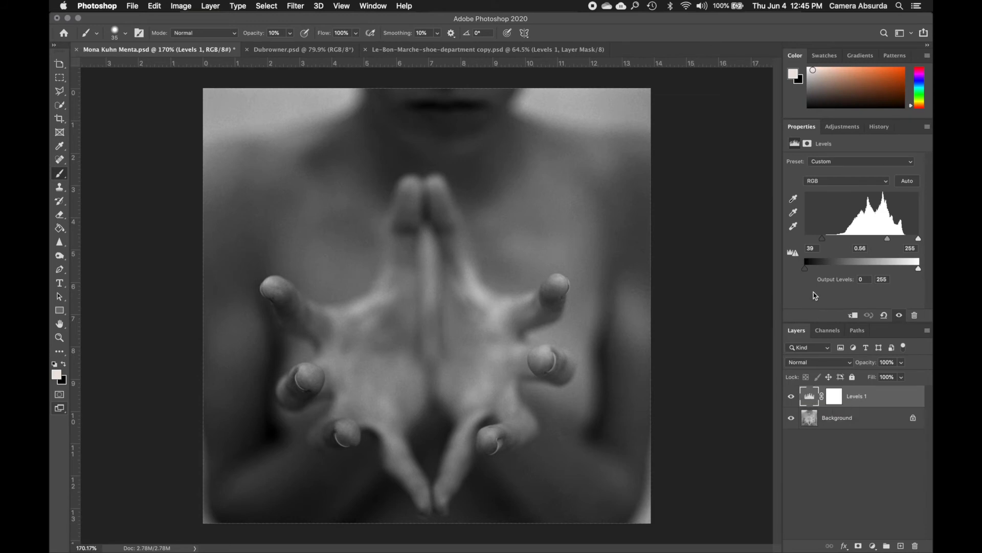
left_click_drag(823, 239, 806, 240)
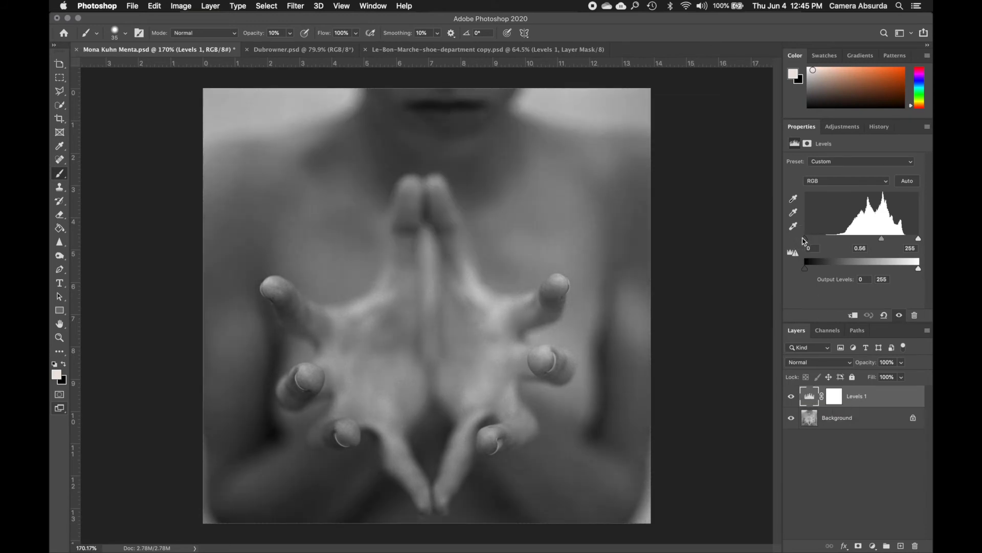
left_click_drag(883, 243, 881, 242)
left_click_drag(881, 239, 879, 239)
left_click(860, 249)
type("1")
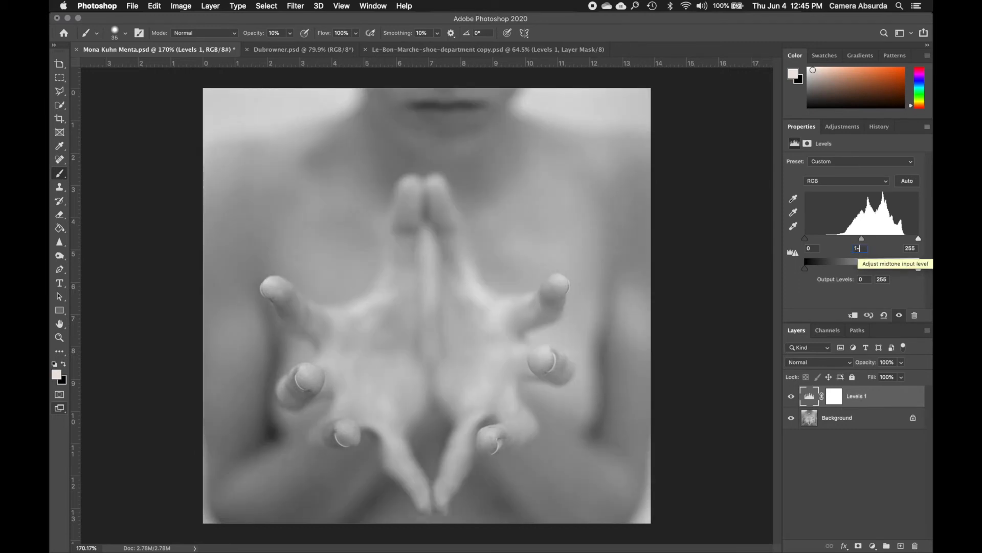
type("0")
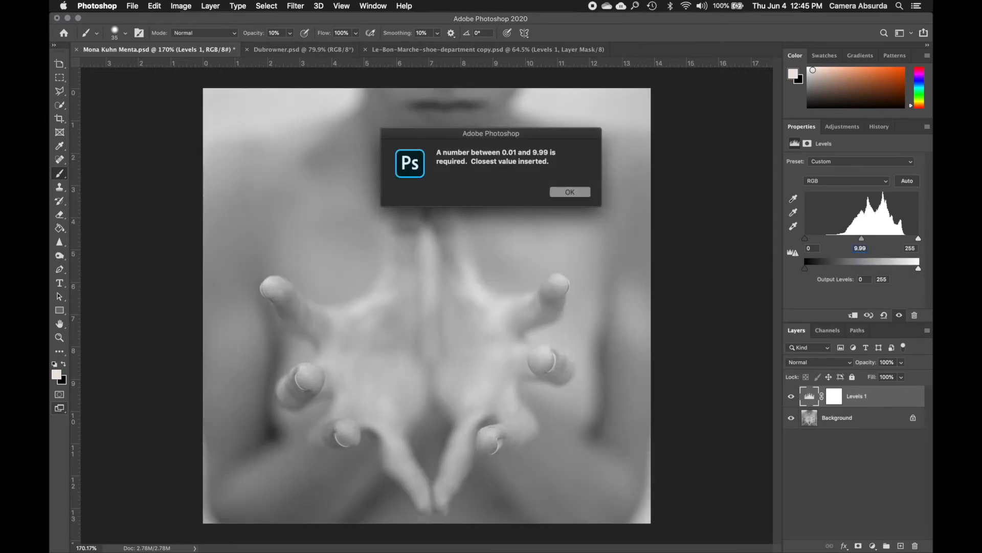
left_click(581, 193)
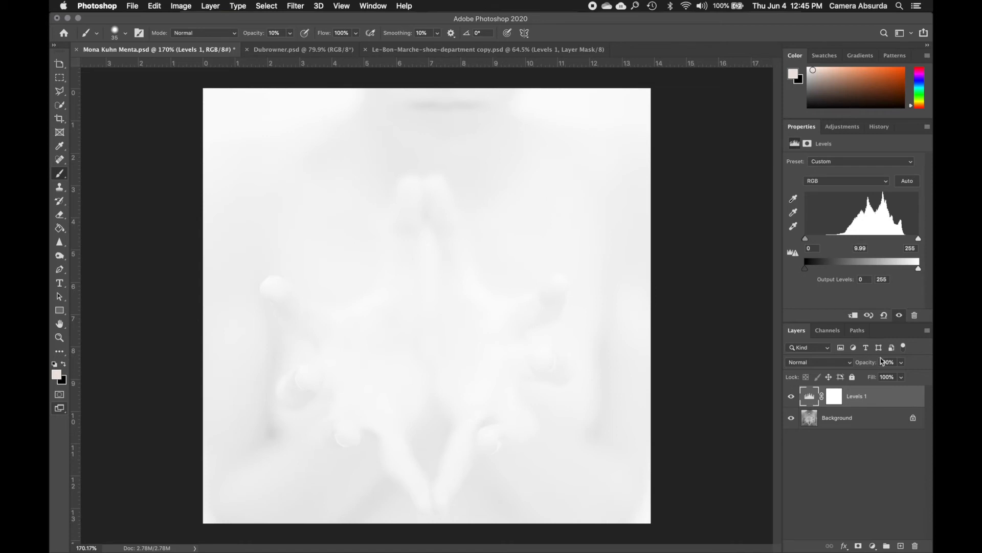
Delete the Levels 1 layer and add a fresh Levels adjustment layer above the Background
left_click(864, 397)
left_click_drag(864, 396, 917, 546)
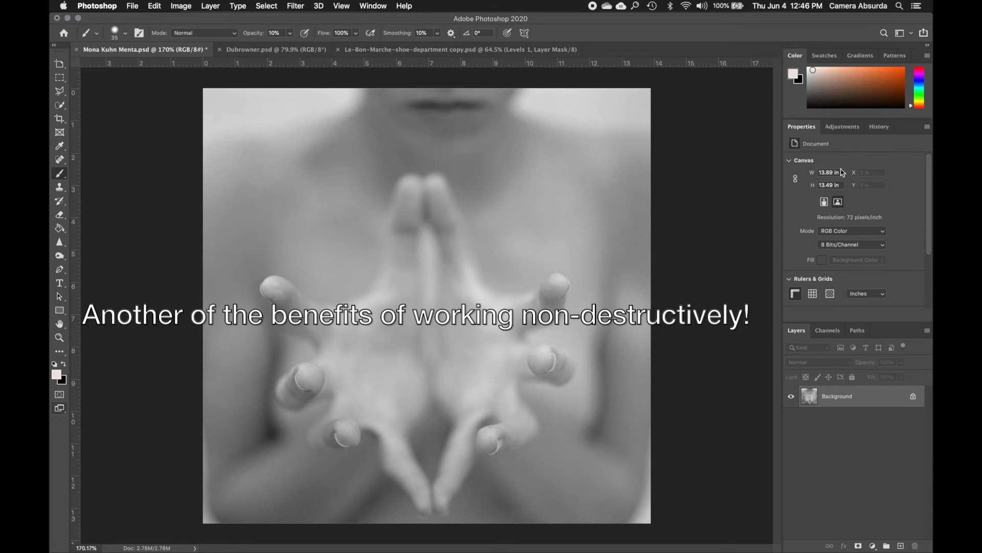
left_click(843, 132)
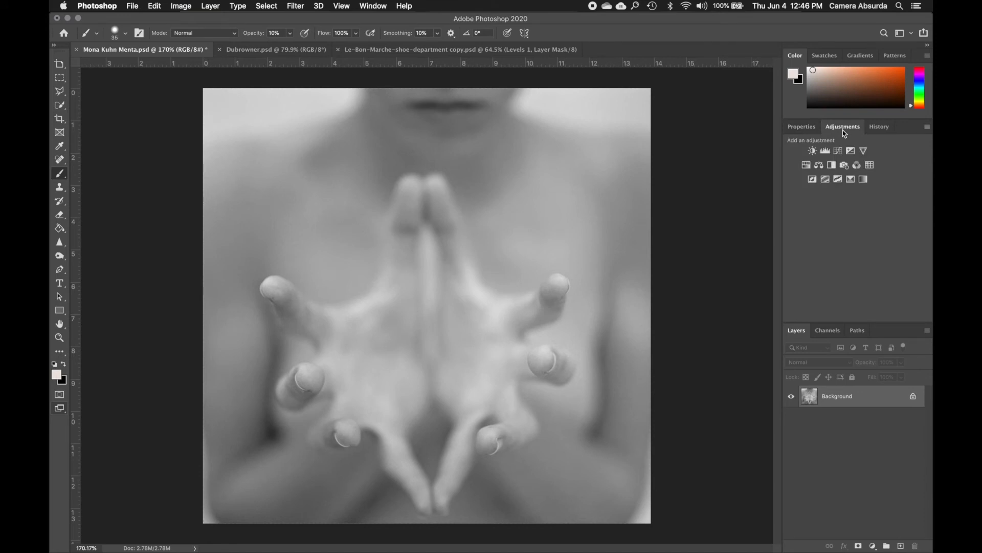
left_click(873, 546)
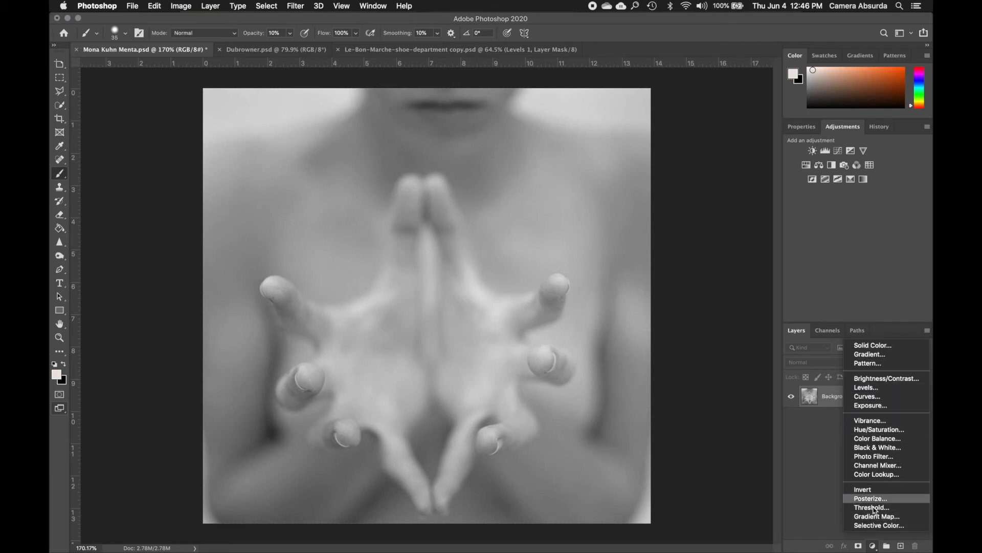
left_click(861, 389)
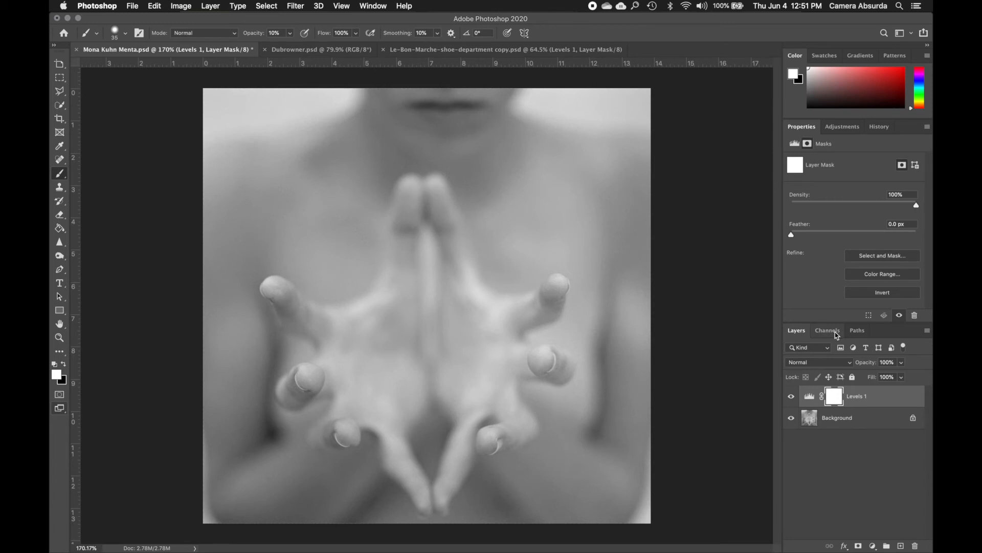
Darken the photo with the new Levels adjustment, using black input 52, midtone input 0.68 and white output 175
left_click(810, 398)
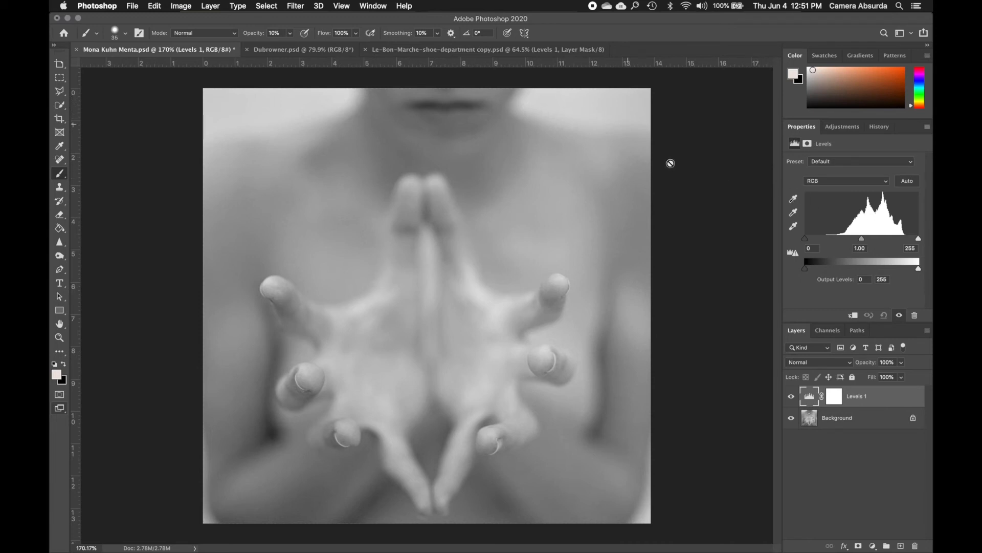
left_click(861, 239)
left_click_drag(862, 239, 876, 241)
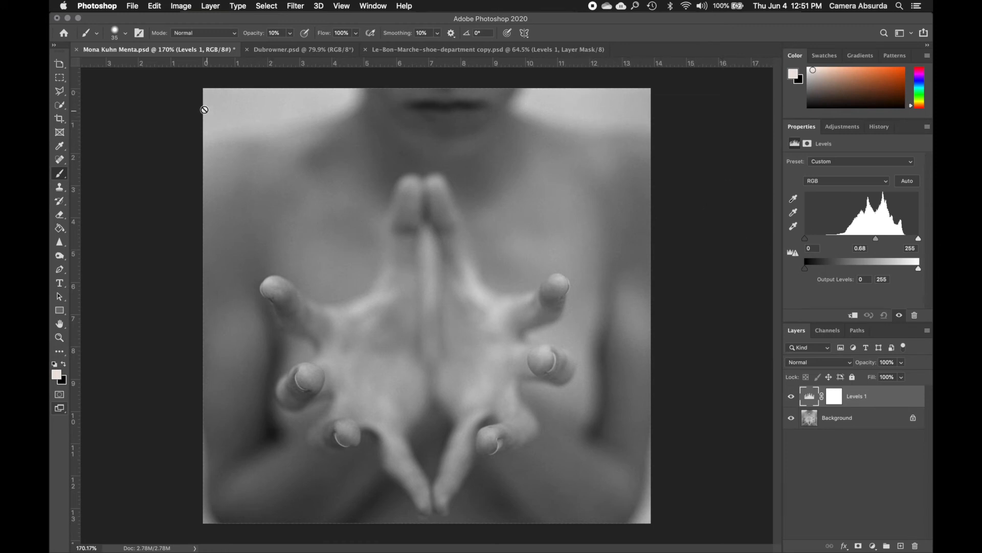
left_click(919, 268)
left_click_drag(920, 271, 883, 271)
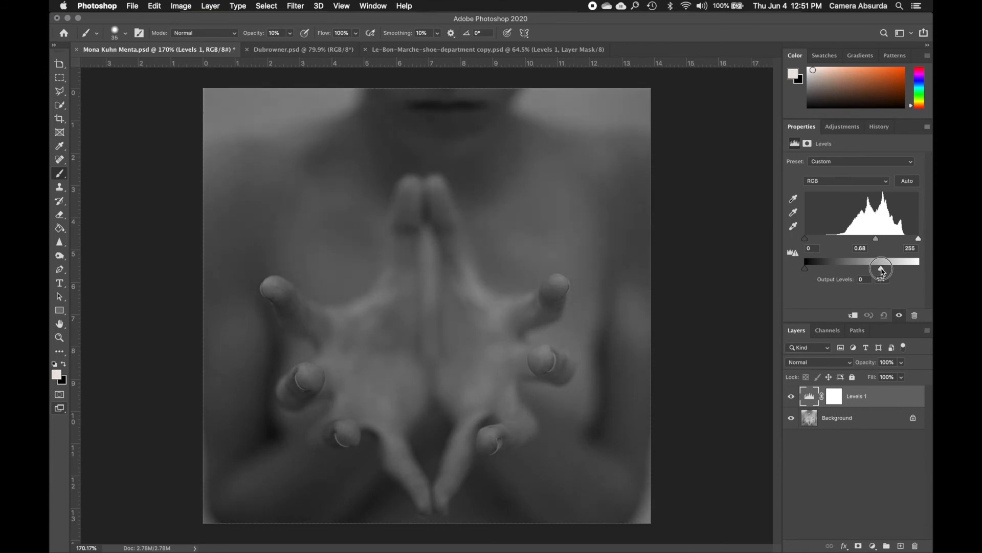
left_click_drag(882, 272, 884, 272)
left_click_drag(806, 240, 830, 242)
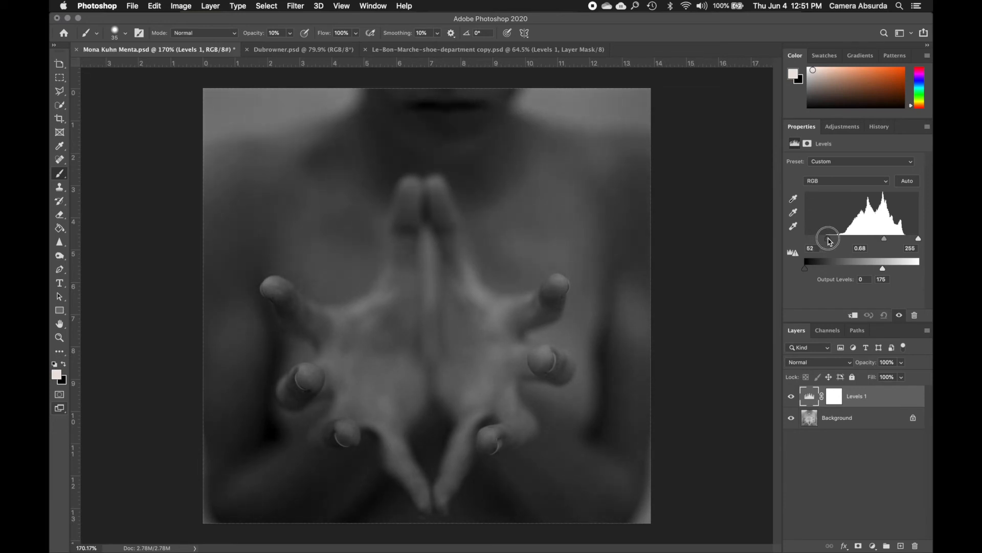
left_click_drag(830, 241, 830, 241)
Toggle the Levels 1 layer's visibility several times to compare the photo before and after, leaving the layer visible
left_click(791, 397)
left_click(791, 397)
left_click(791, 397)
left_click(791, 397)
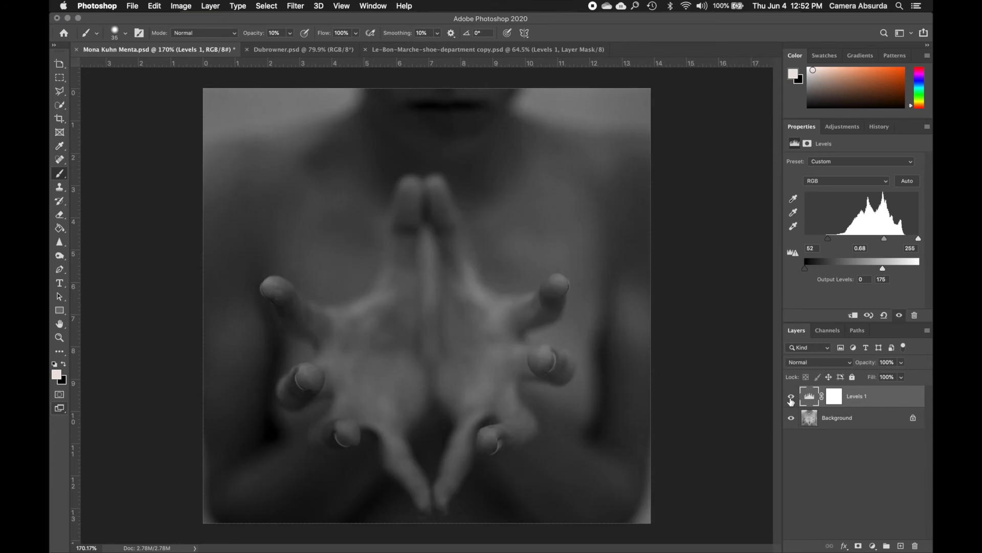
left_click(791, 397)
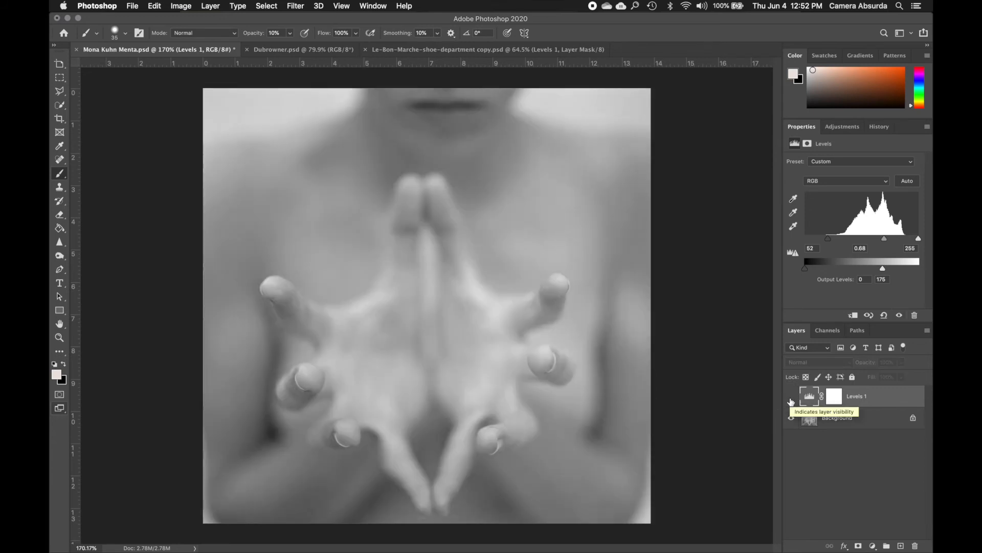
left_click(791, 397)
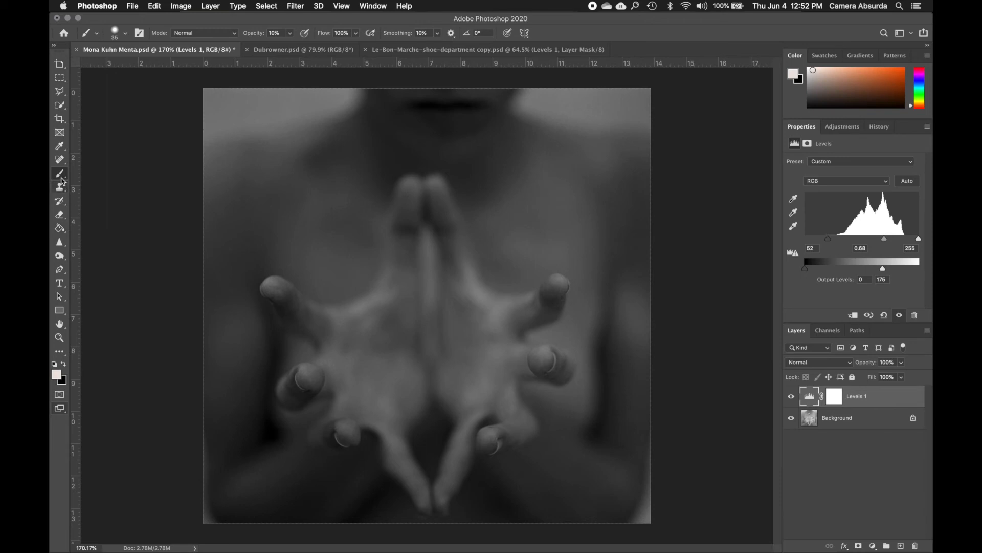
Alternate between the Levels 1 adjustment and its layer mask several times, leaving the mask selected with white as the foreground colour
left_click(64, 365)
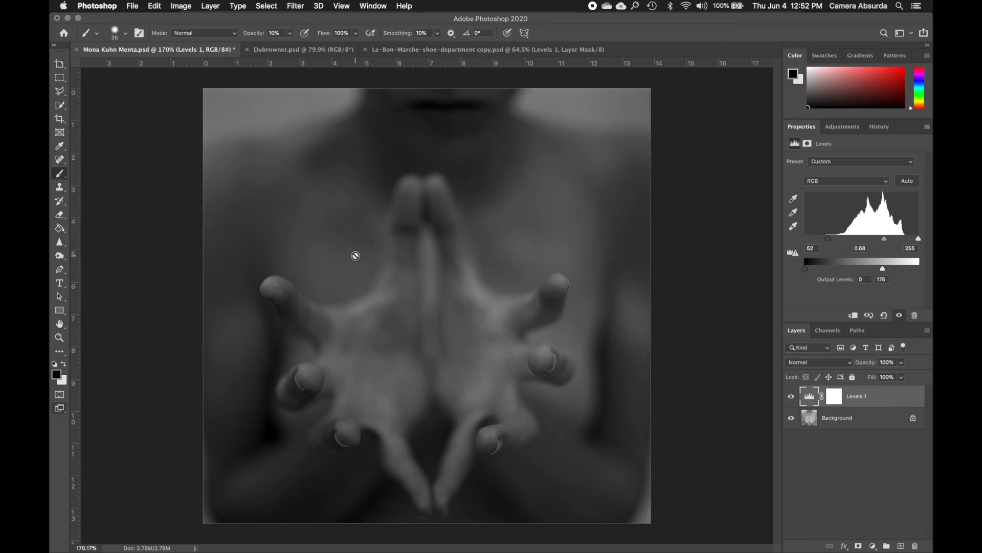
left_click(836, 397)
key("x")
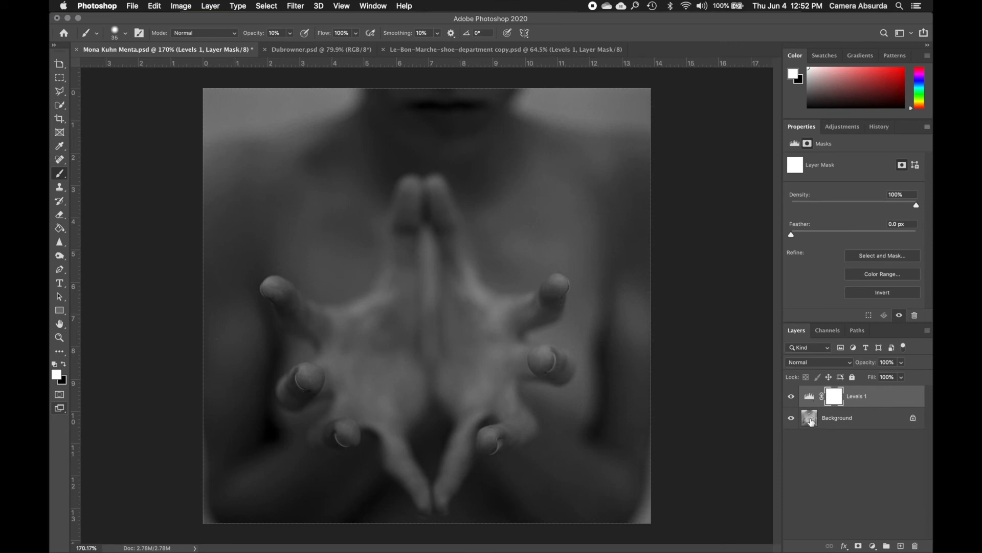
left_click(810, 397)
key("x")
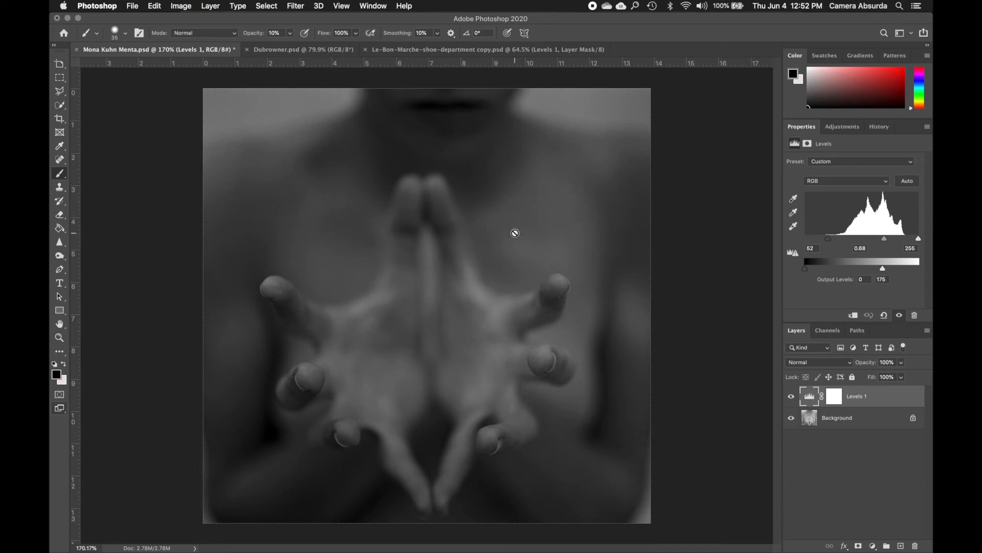
left_click(834, 397)
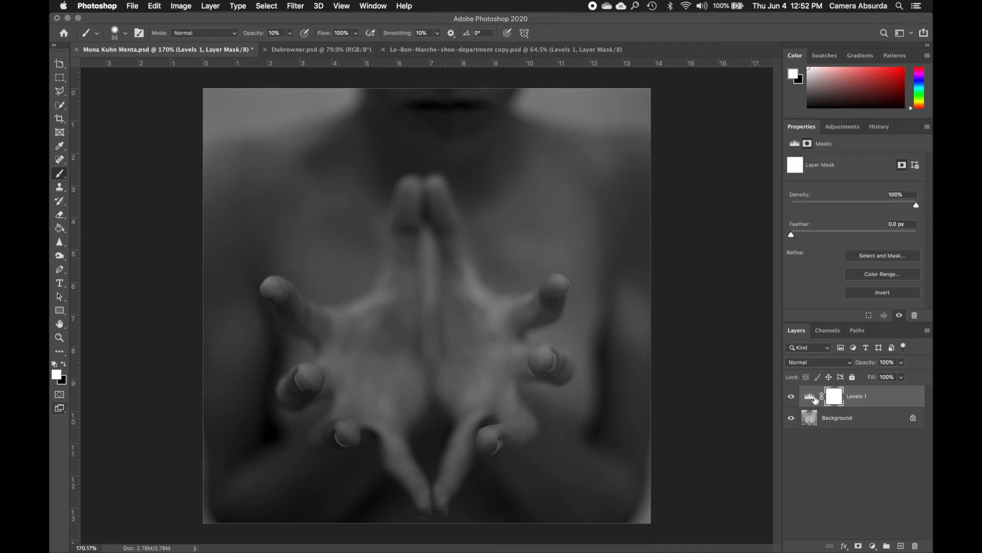
left_click(816, 400)
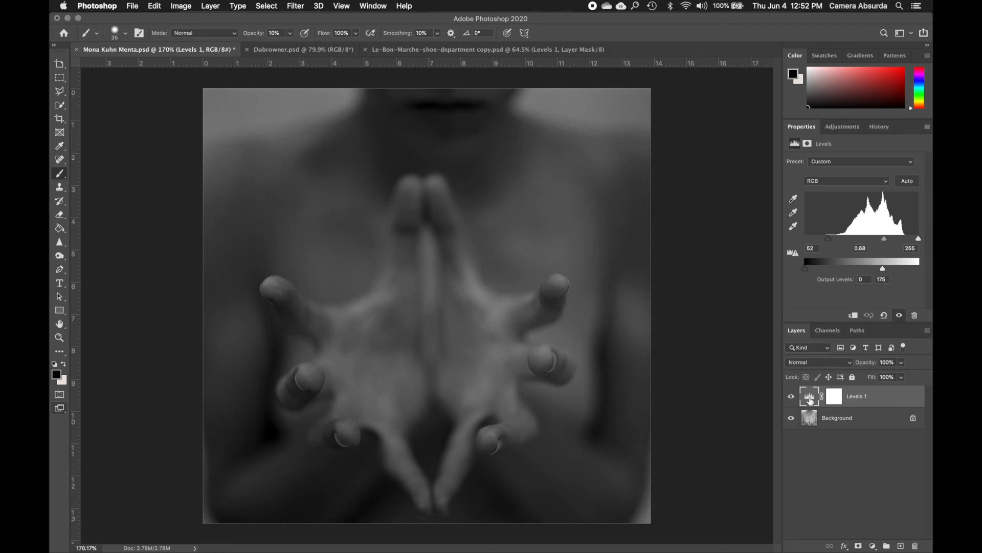
left_click(834, 399)
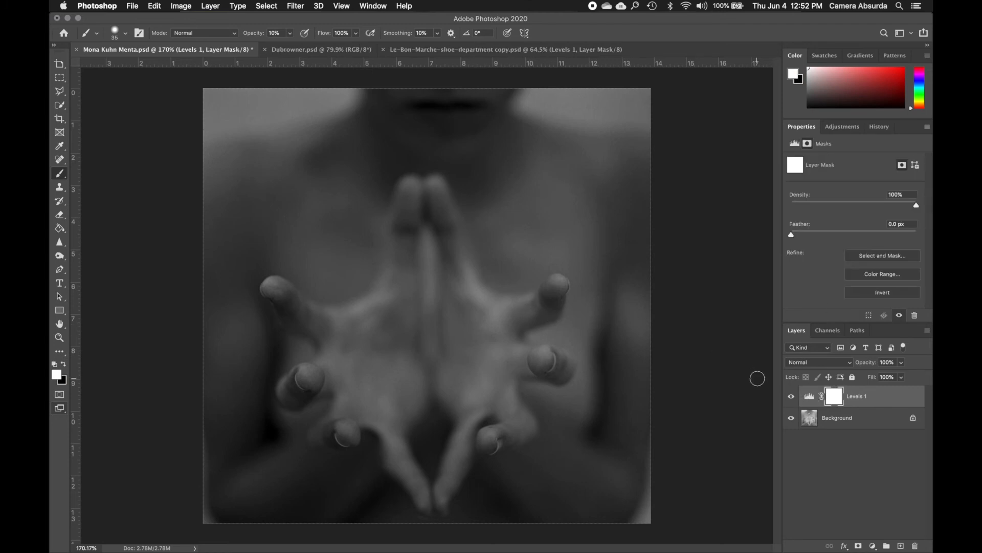
left_click(810, 399)
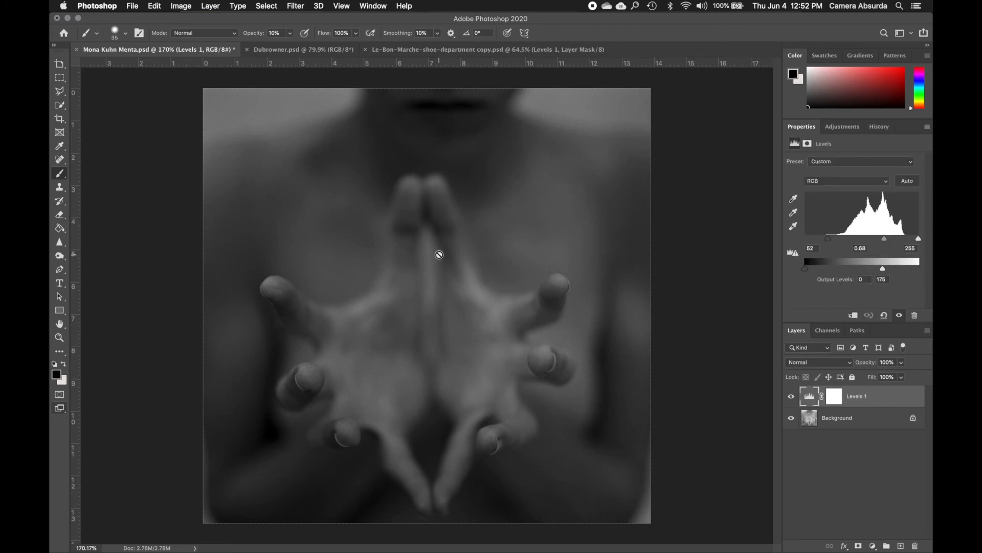
left_click(835, 397)
key("x")
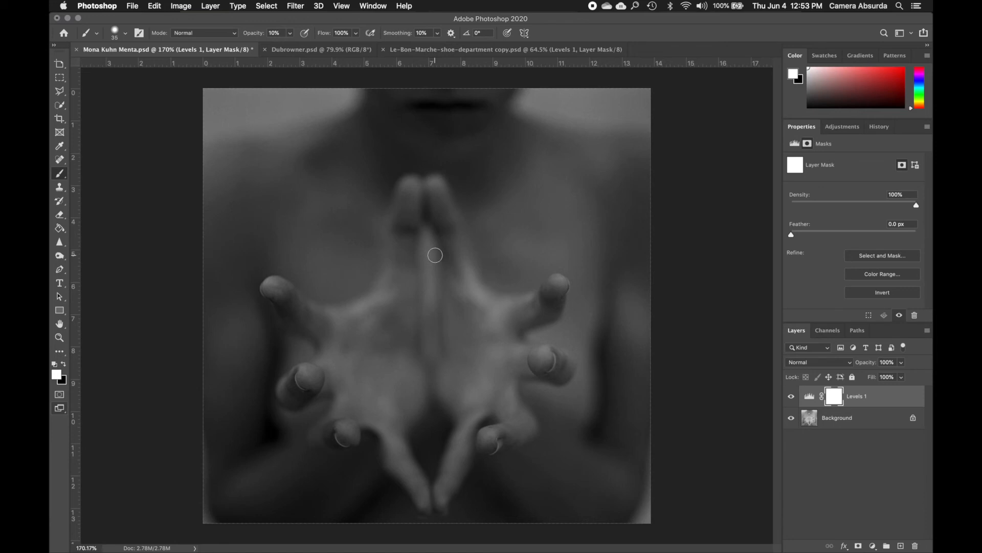
Enlarge the brush to 800 px for painting on the Levels 1 mask
key("bracketright")
key("bracketright")
key("bracketright")
key("bracketright")
key("bracketright")
key("bracketright")
key("bracketright")
key("bracketright")
key("bracketright")
key("bracketright")
key("bracketright")
key("bracketright")
key("bracketright")
key("bracketright")
key("bracketright")
key("bracketright")
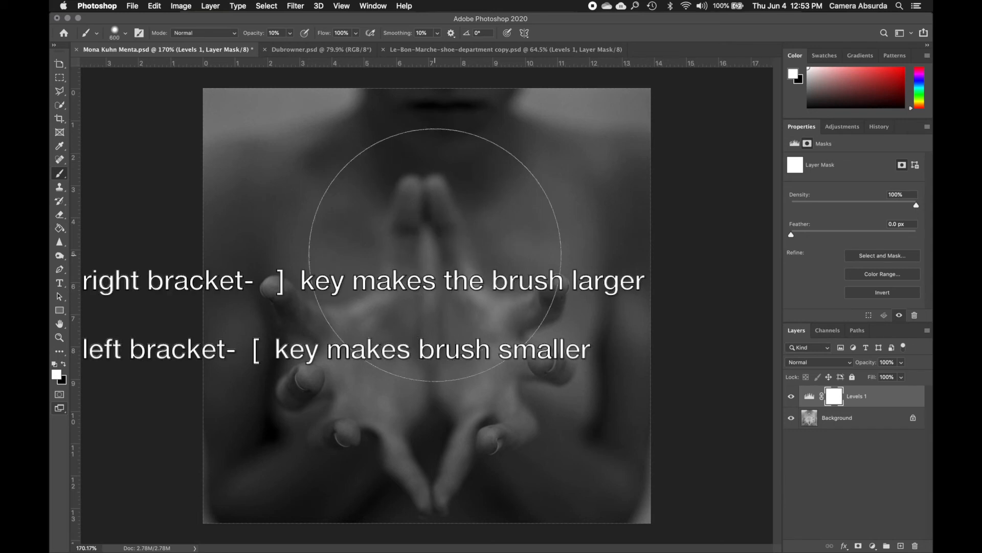
key("bracketright")
key("bracketright")
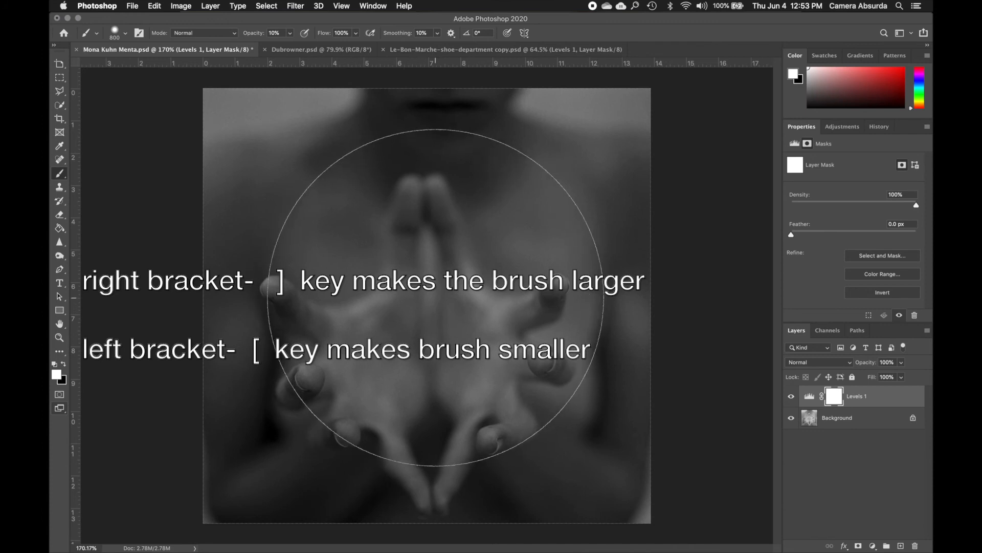
Set the brush hardness to 100%
left_click(126, 34)
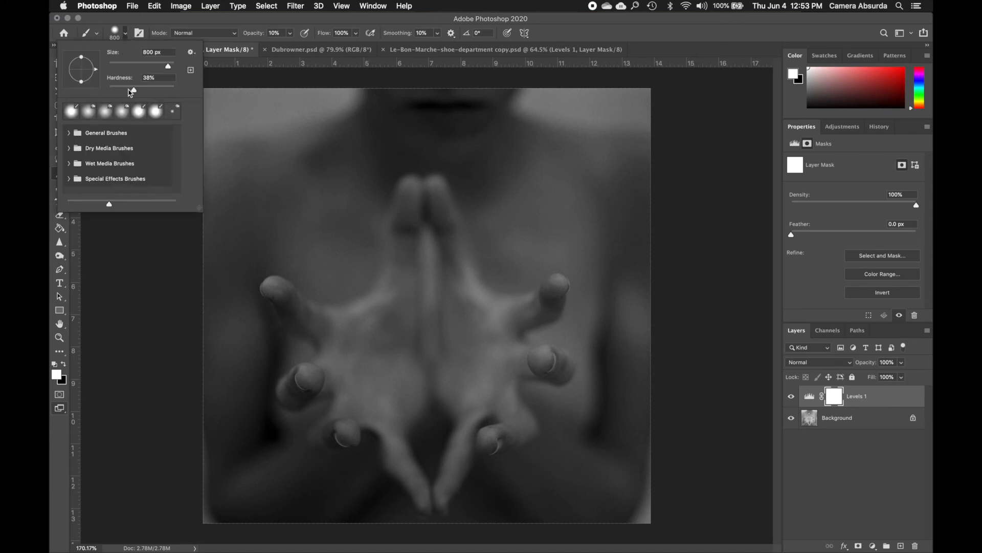
left_click_drag(136, 93, 119, 94)
left_click_drag(119, 94, 119, 94)
left_click_drag(118, 90, 219, 102)
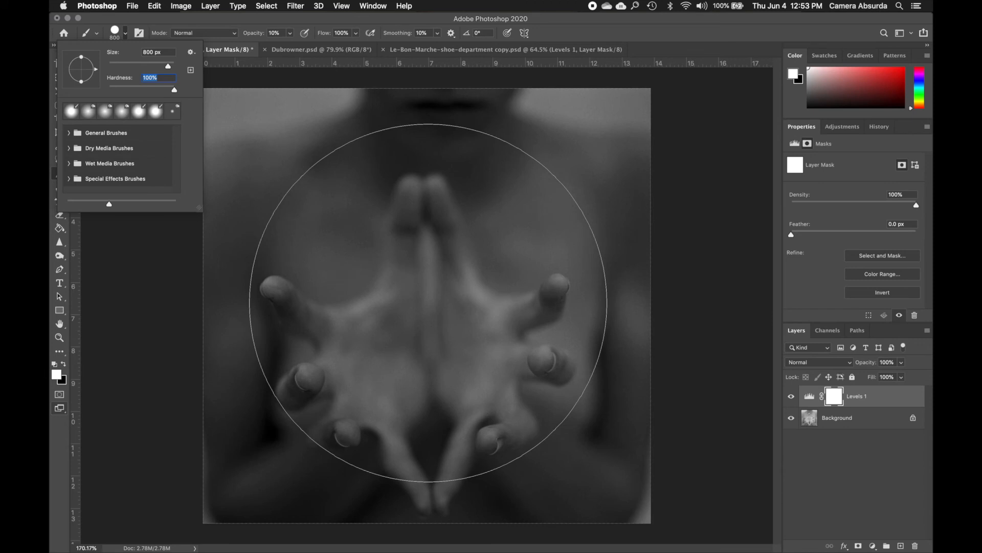
Dab the hard-edged brush over the hands on the Levels 1 mask, once in white and once in black
left_click(428, 303)
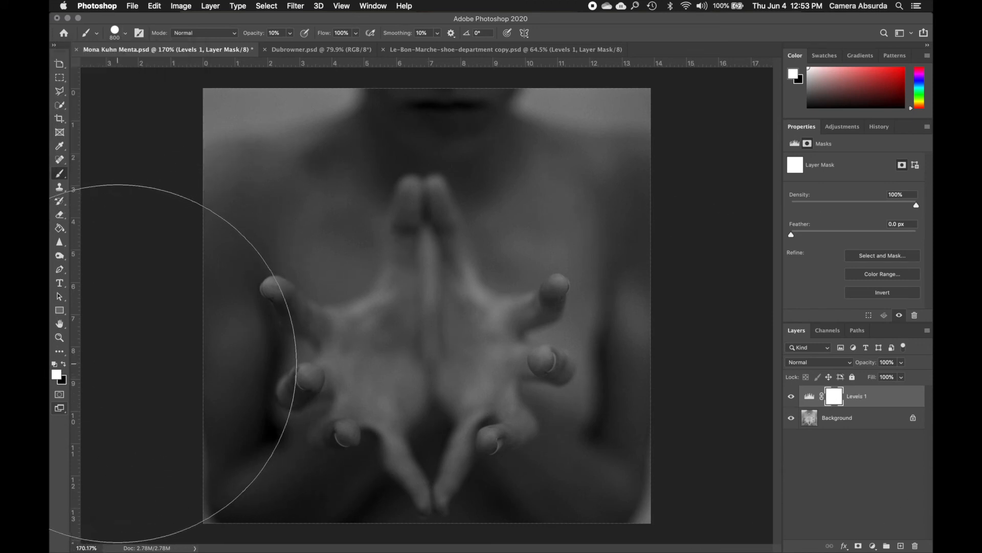
key("x")
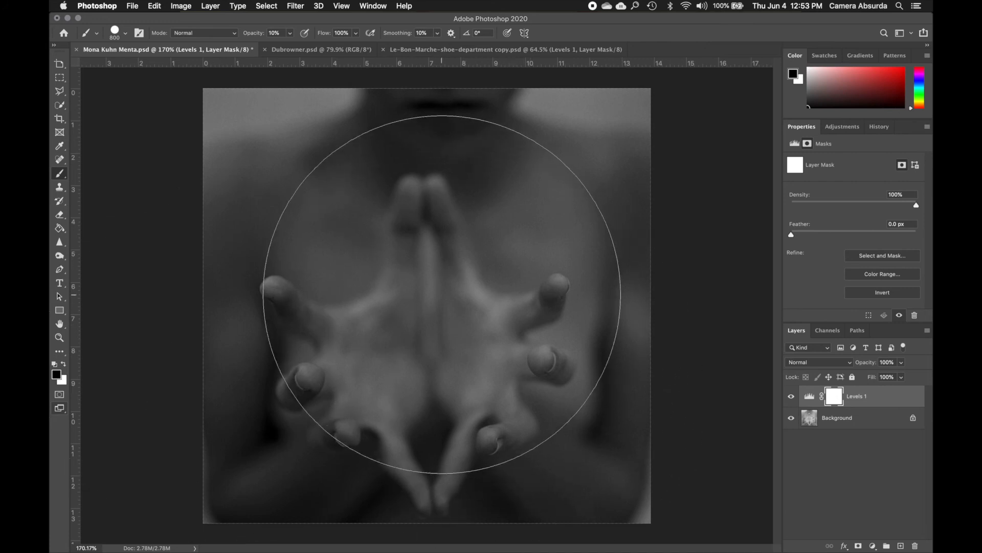
left_click(435, 306)
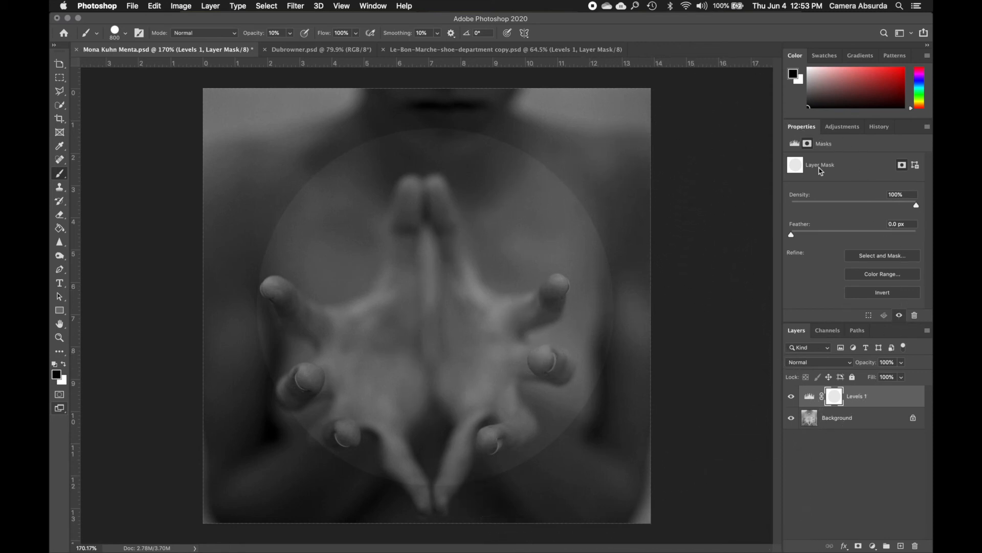
Step back through the document history to the last Modify Levels Layer state, before the brush dabs
left_click(879, 128)
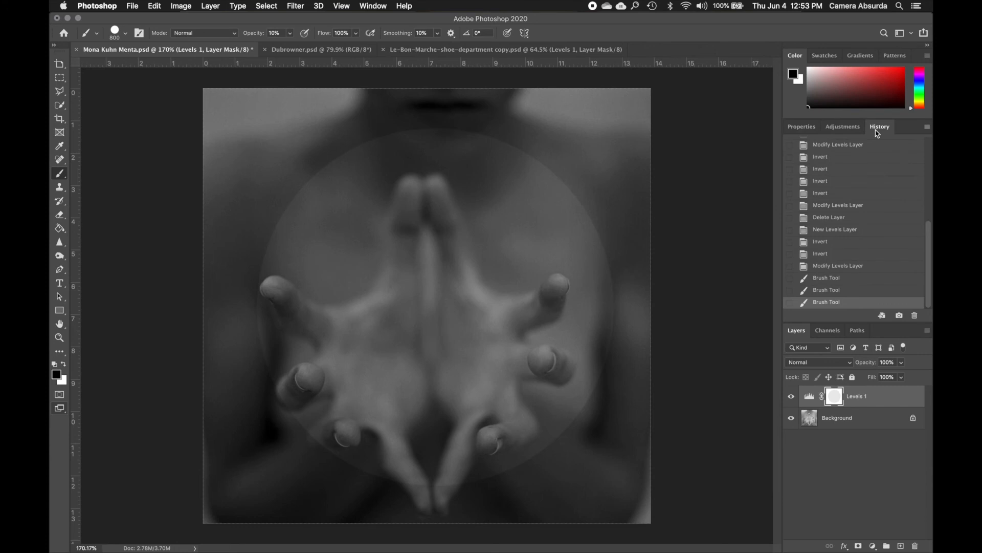
left_click(821, 290)
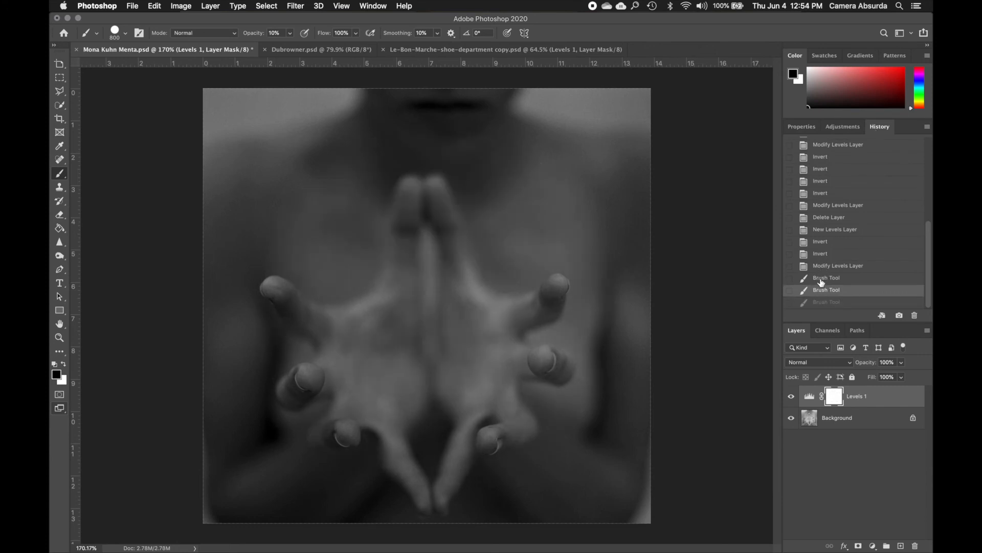
left_click(821, 279)
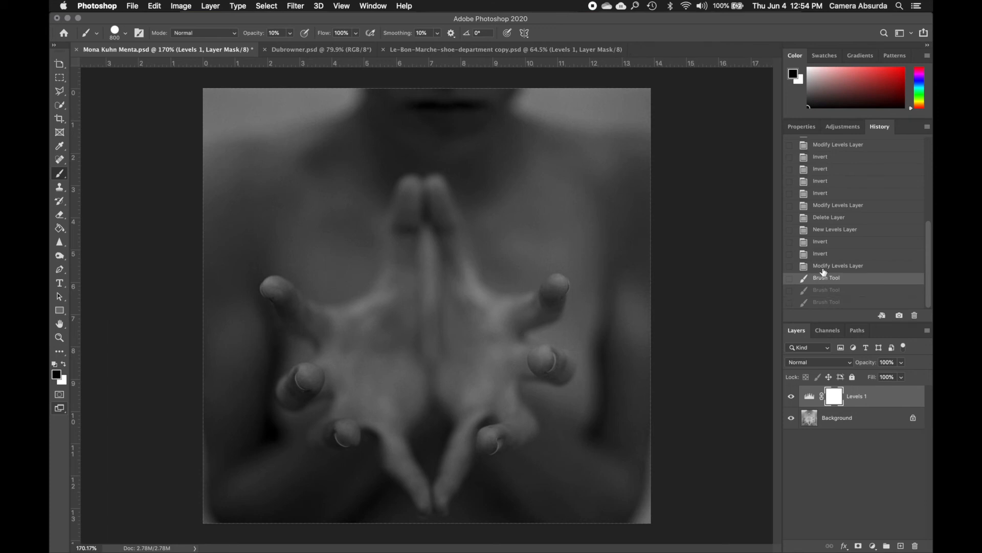
left_click(821, 266)
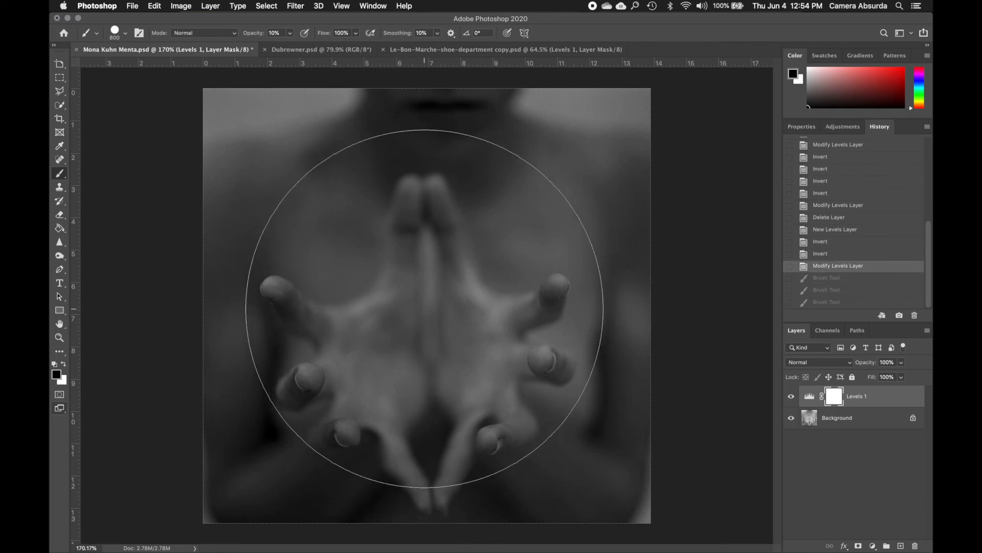
Soften the 800 px brush by setting its hardness to 12%
left_click(125, 32)
left_click_drag(177, 95, 117, 91)
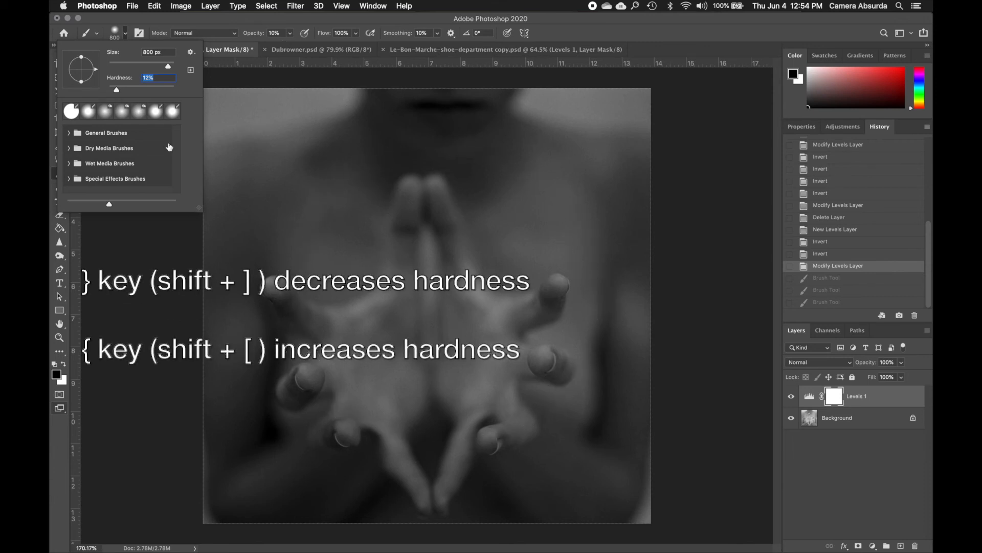
left_click(156, 194)
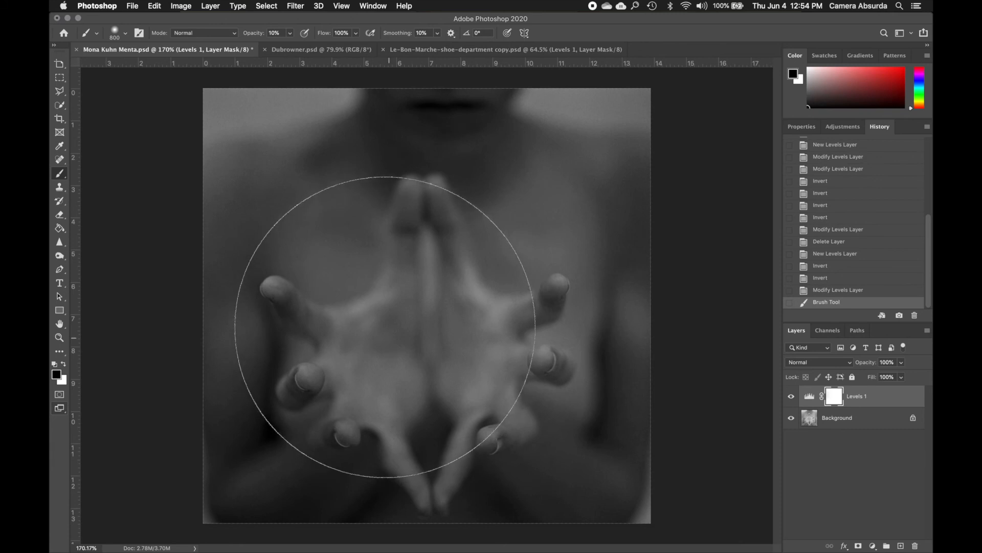
Build up soft black strokes at 10% opacity over the hands on the Levels 1 mask to lighten the photo's centre
left_click_drag(401, 328, 417, 320)
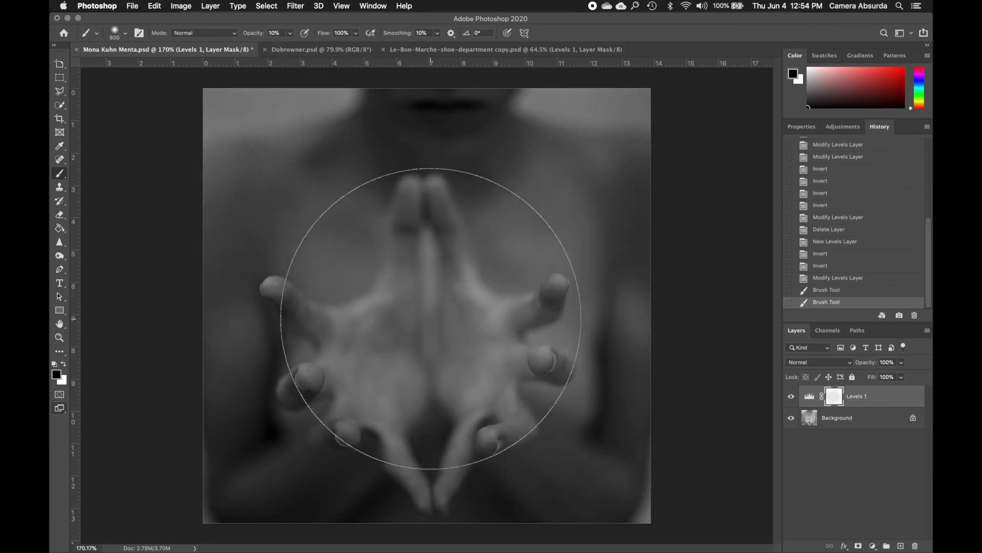
mouse_move(404, 315)
left_mouse_down()
mouse_move(452, 245)
mouse_move(478, 313)
mouse_move(463, 331)
mouse_move(387, 352)
mouse_move(410, 302)
left_mouse_up()
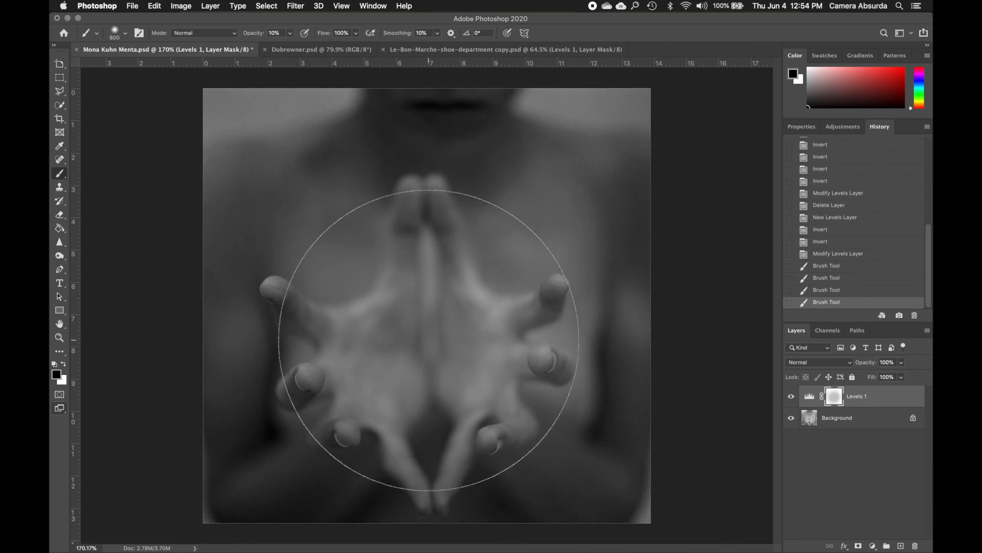
mouse_move(418, 353)
left_mouse_down()
mouse_move(428, 302)
mouse_move(415, 368)
mouse_move(417, 318)
mouse_move(428, 310)
left_mouse_up()
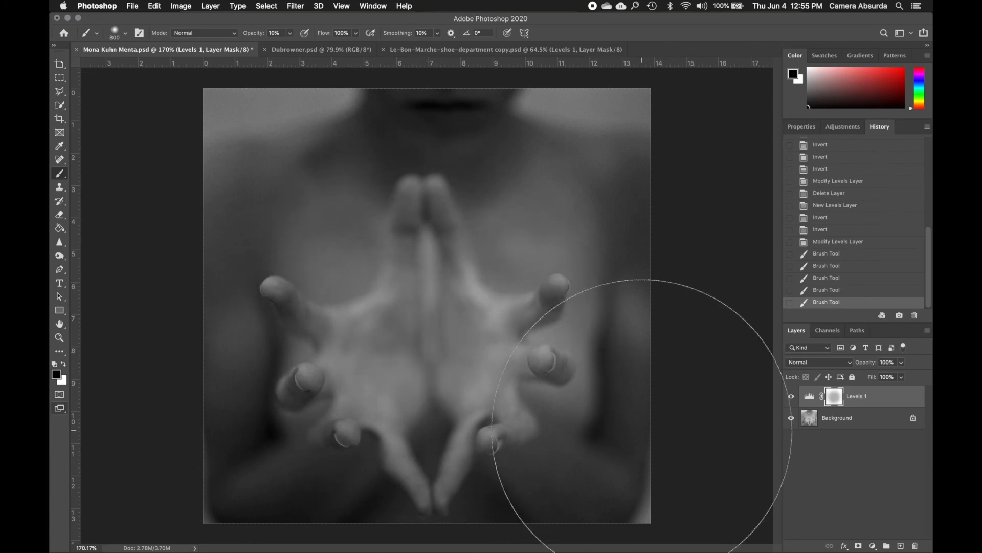
left_click_drag(412, 328, 419, 334)
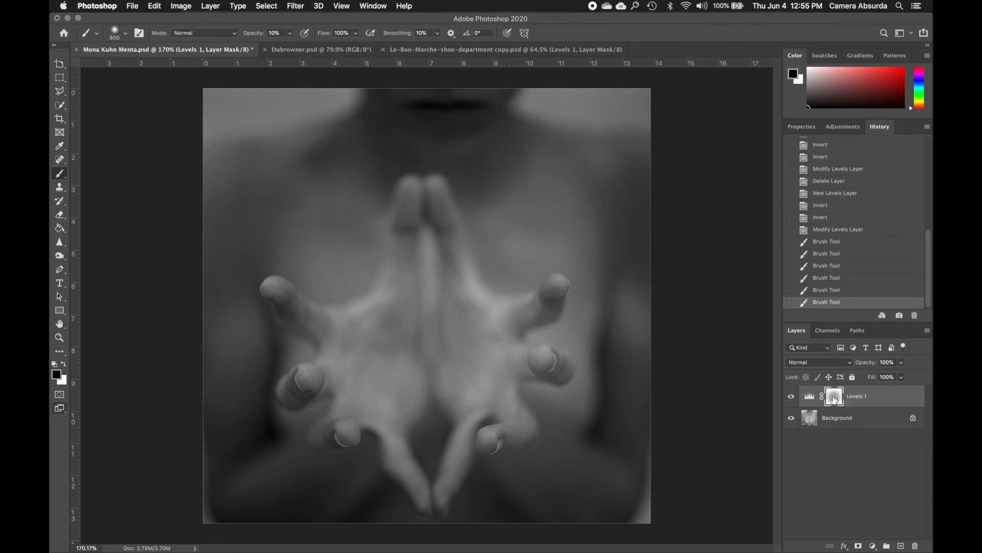
View the Levels 1 mask on its own and toggle the layer's visibility repeatedly to compare the photo with and without the masked darkening
left_click(834, 399, "alt")
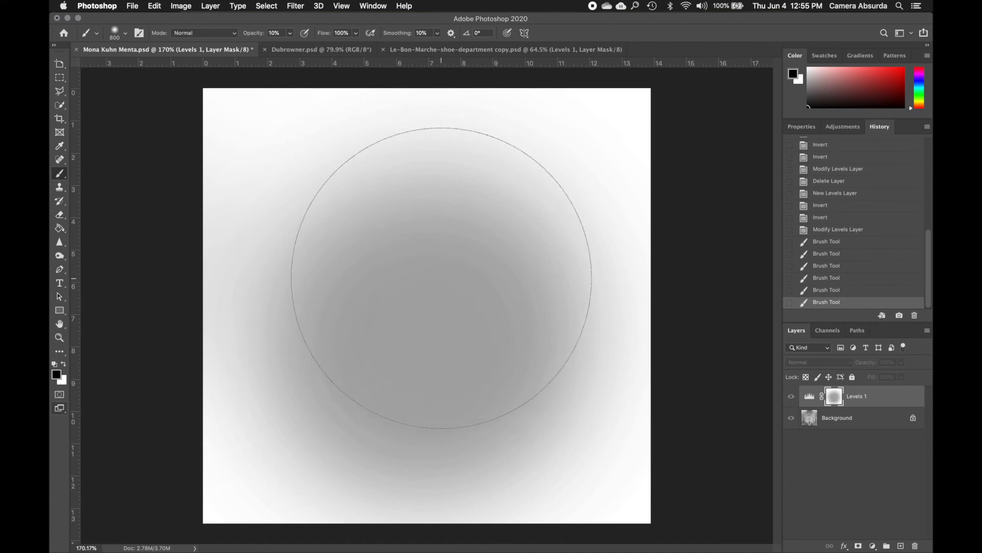
left_click(833, 398, "alt")
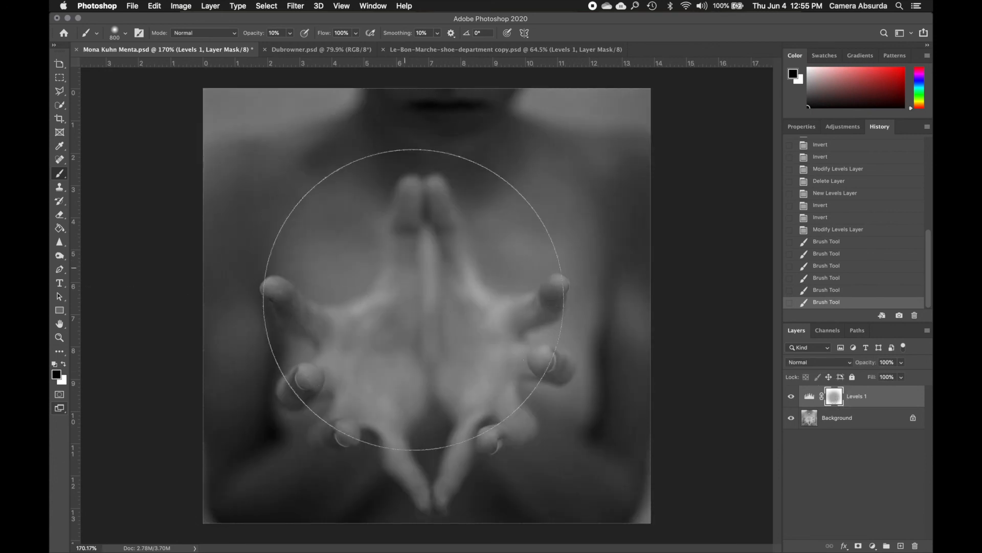
left_click(791, 397)
left_click(791, 398)
left_click(791, 398)
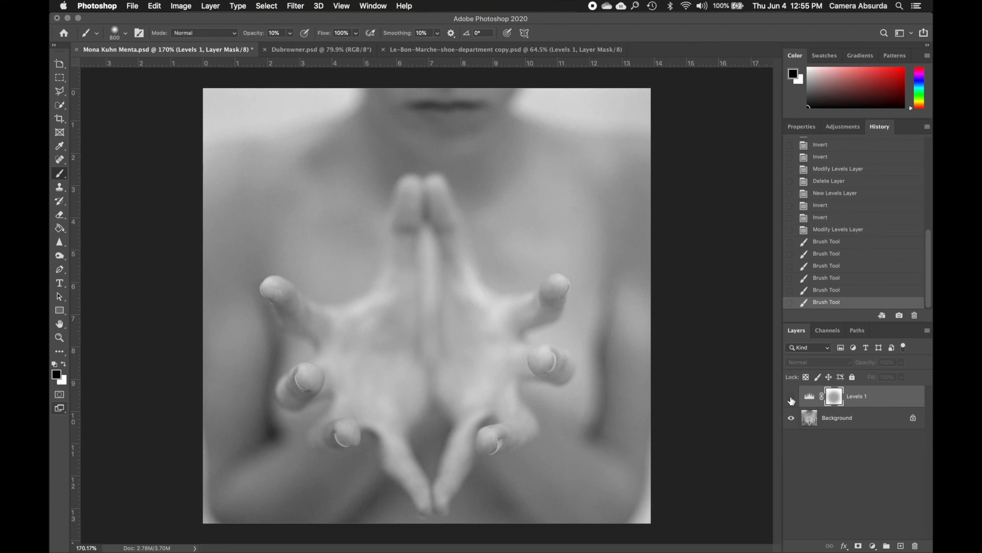
left_click(791, 397)
left_click(791, 397)
left_click(791, 397)
left_click(791, 397)
left_click(791, 398)
left_click(791, 398)
left_click(791, 398)
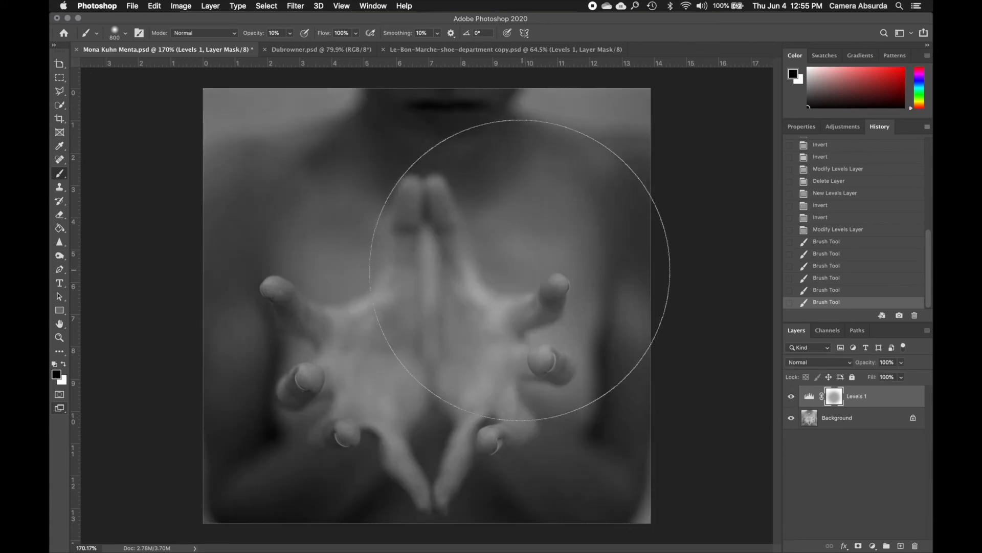
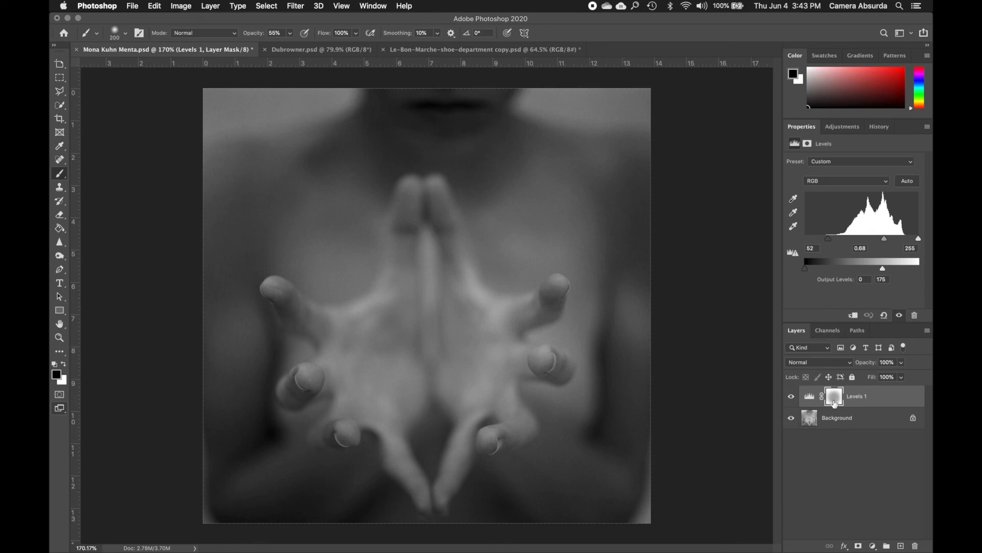
Try stronger Levels 1 input limits of 136 and 205, and settle on a black point of 30 and white point of 248
left_click_drag(830, 241, 867, 240)
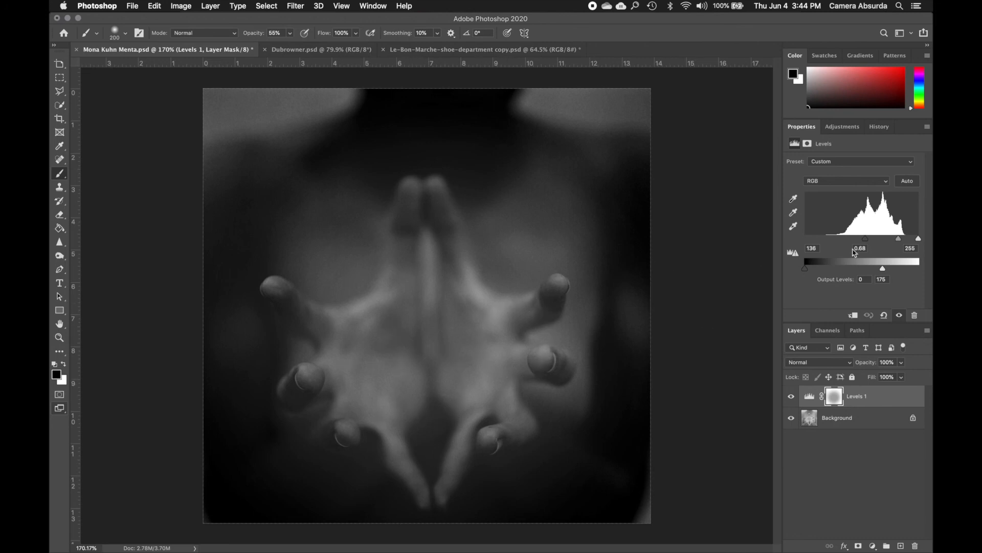
left_click(919, 239)
left_click_drag(919, 239, 898, 242)
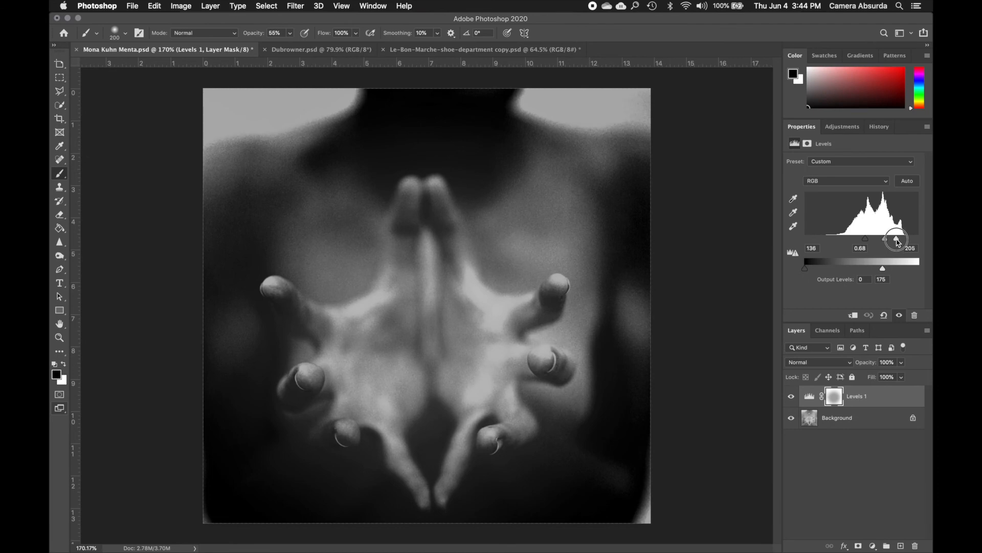
mouse_move(898, 242)
left_mouse_down()
mouse_move(915, 239)
mouse_move(820, 242)
left_mouse_up()
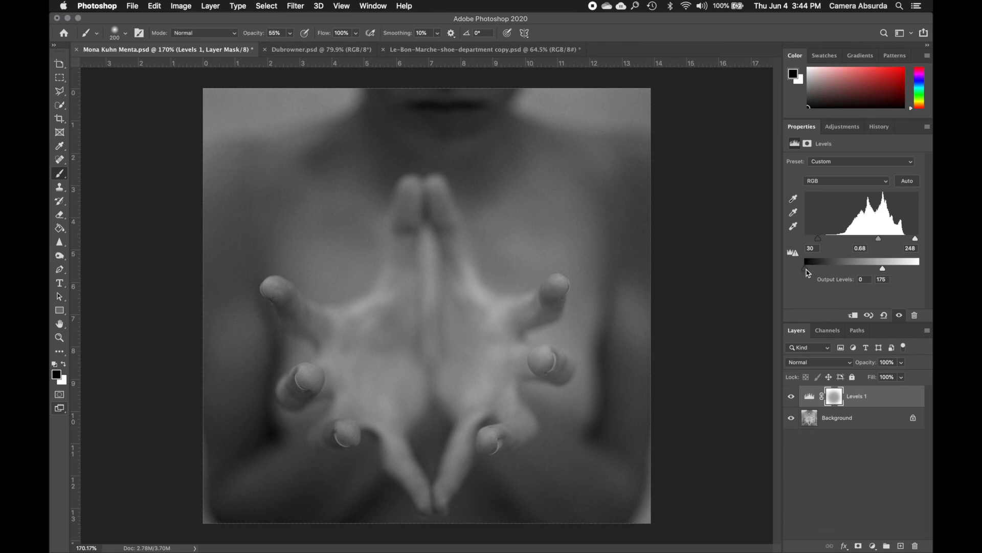
Invert the Levels 1 tones by setting the output levels to 227 and 5, and set the midtone input to 0.76
mouse_move(806, 270)
left_mouse_down()
mouse_move(911, 272)
mouse_move(809, 271)
left_mouse_up()
left_click(883, 271)
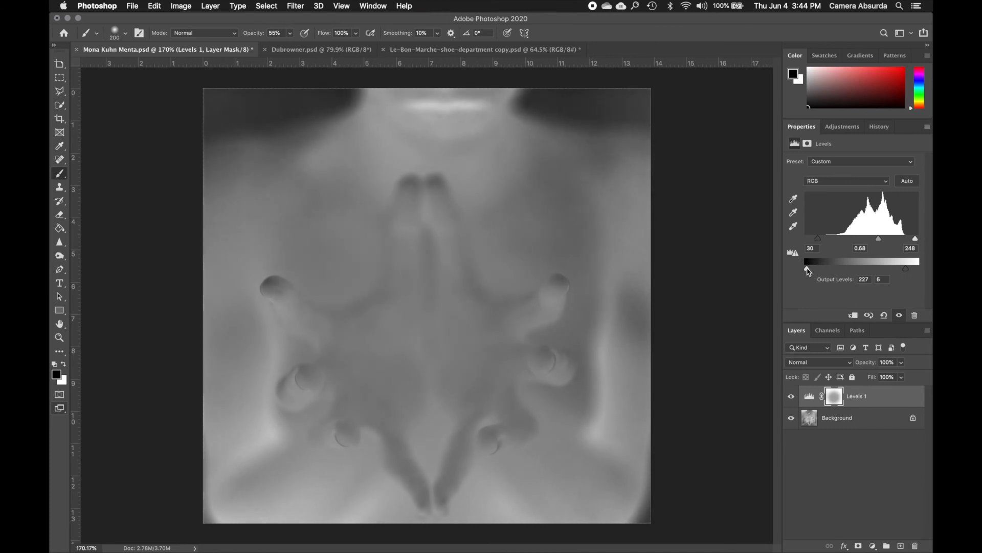
mouse_move(880, 239)
left_mouse_down()
mouse_move(861, 241)
mouse_move(886, 243)
mouse_move(877, 243)
left_mouse_up()
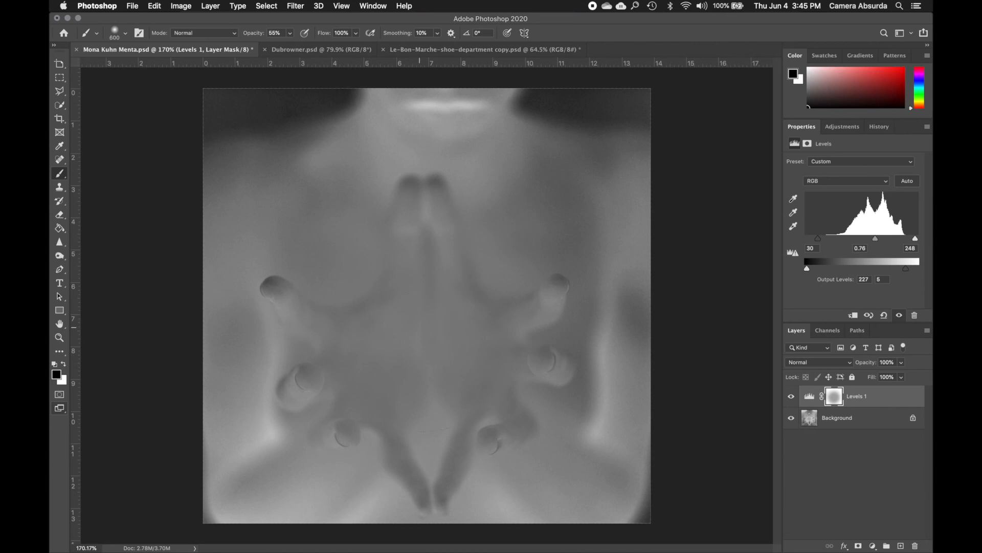
Paint black on the Levels 1 mask with a soft 600 px brush at 55% opacity to restore the original hands and fingers
left_click(432, 349)
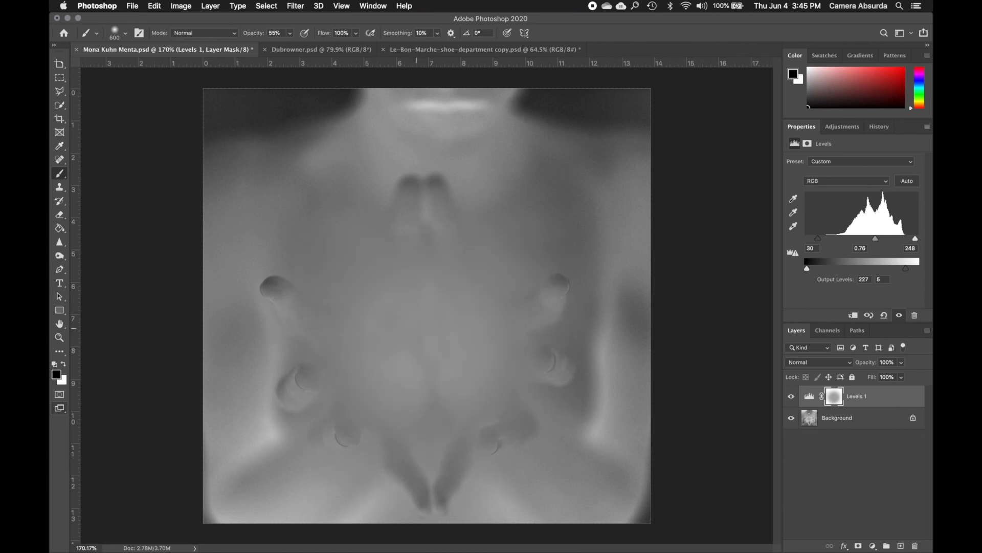
left_click_drag(426, 256, 430, 303)
left_click(423, 319)
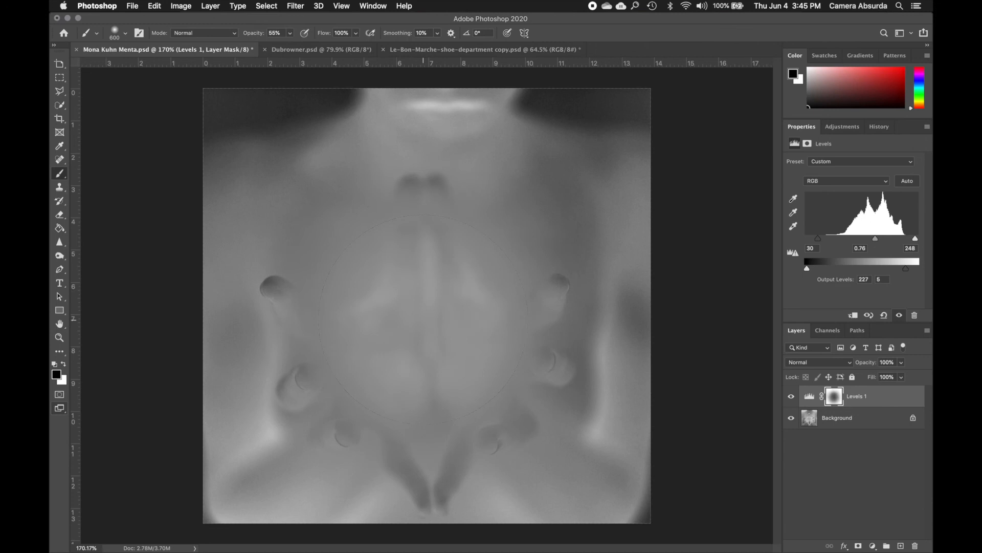
left_click(409, 387)
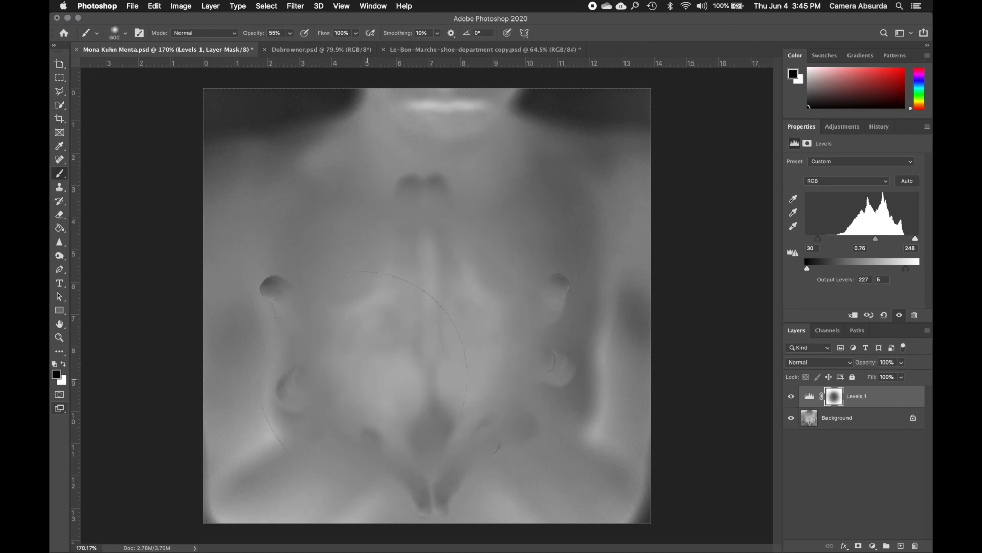
left_click_drag(364, 374, 343, 352)
left_click(317, 338)
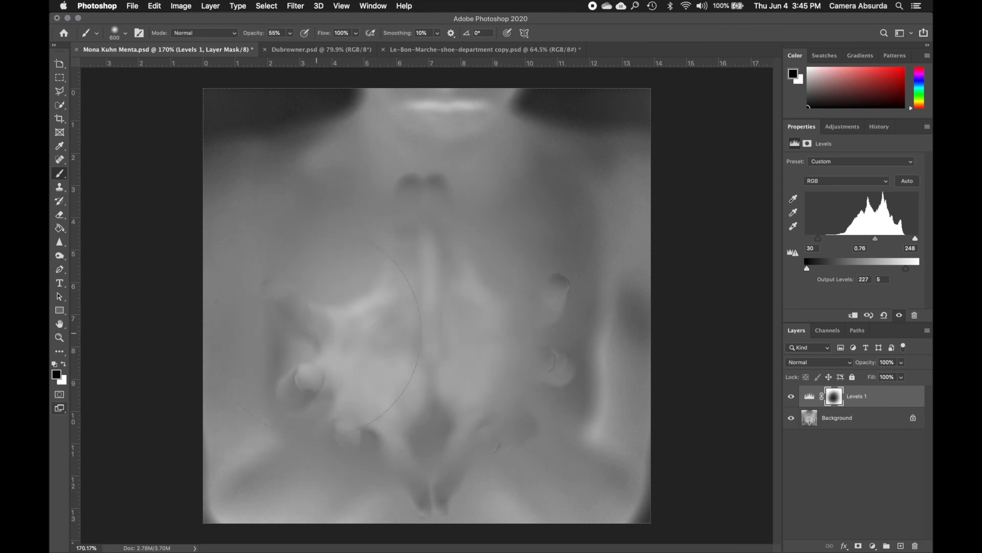
left_click(510, 335)
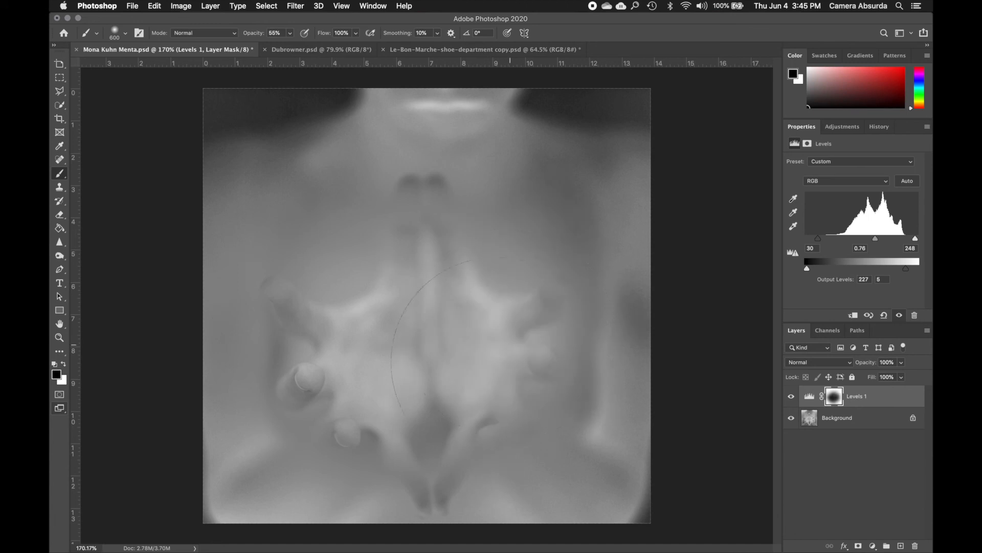
left_click(489, 373)
left_click(460, 404)
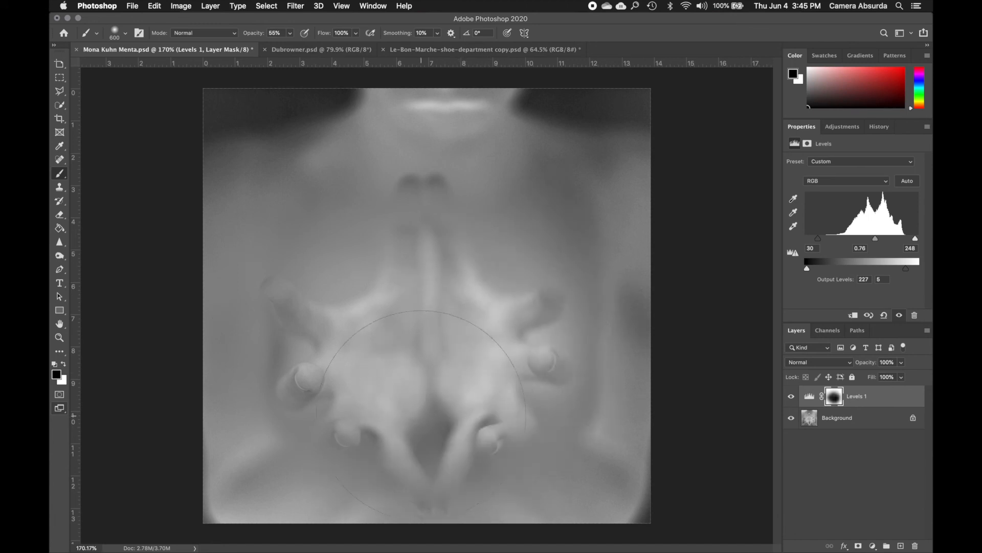
left_click(414, 424)
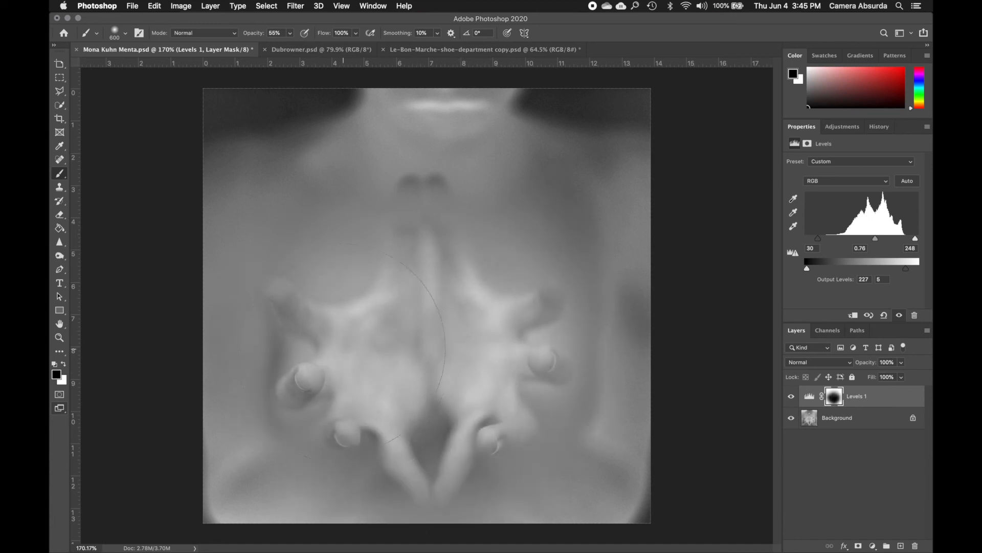
left_click(332, 330)
left_click(433, 281)
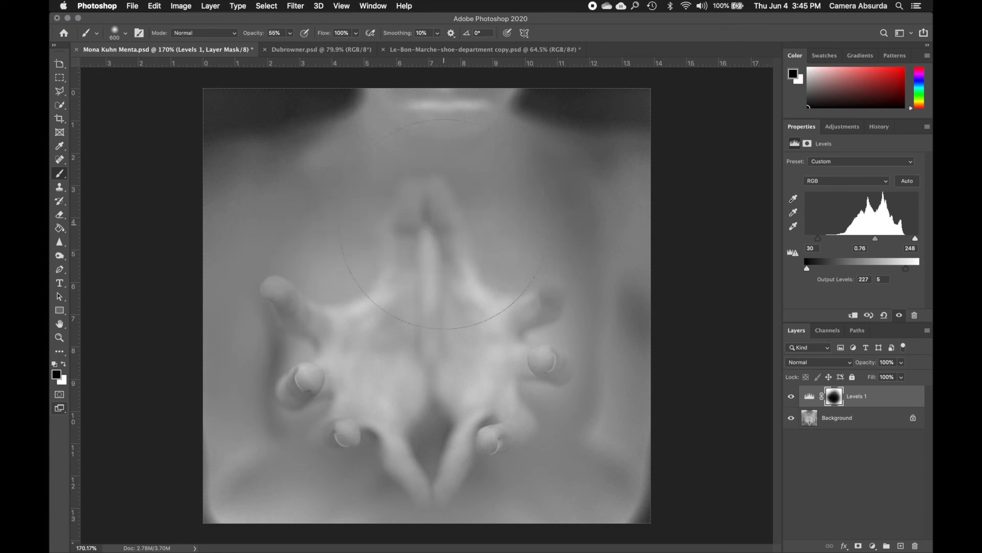
left_click(545, 320)
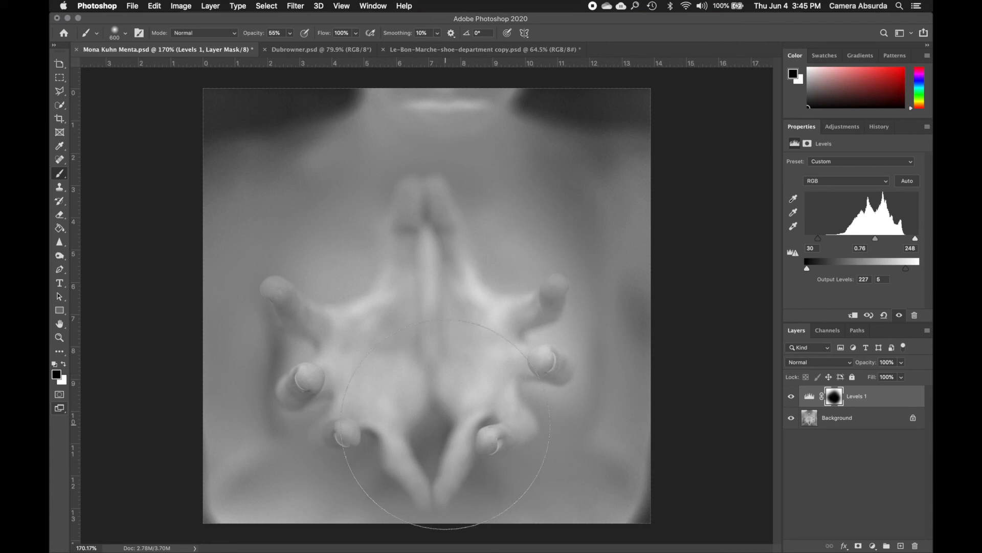
left_click(354, 373)
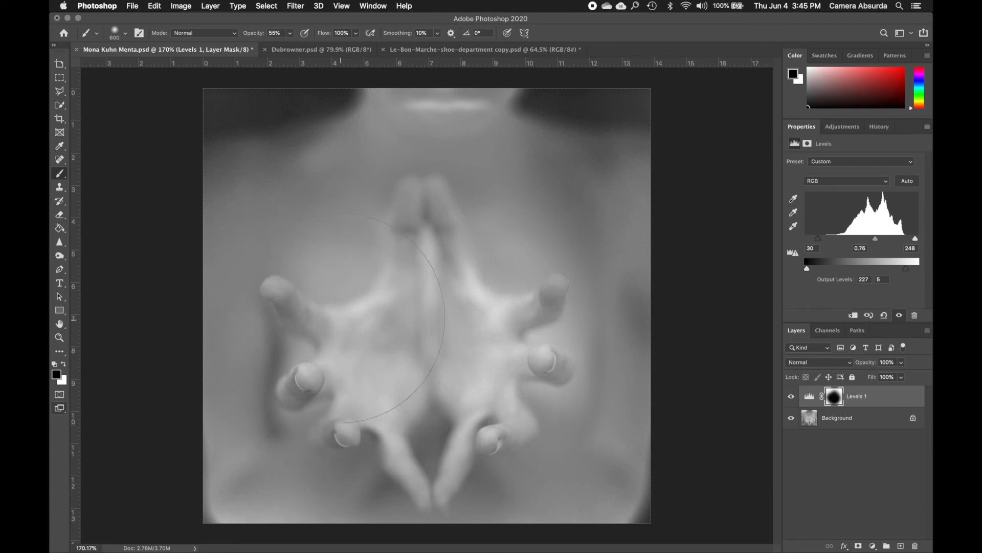
Paint white on the mask with an 80 px brush to bring the inverted tones back along the dark shadow beside the left-side fingers
key("bracketleft")
key("bracketleft")
key("bracketleft")
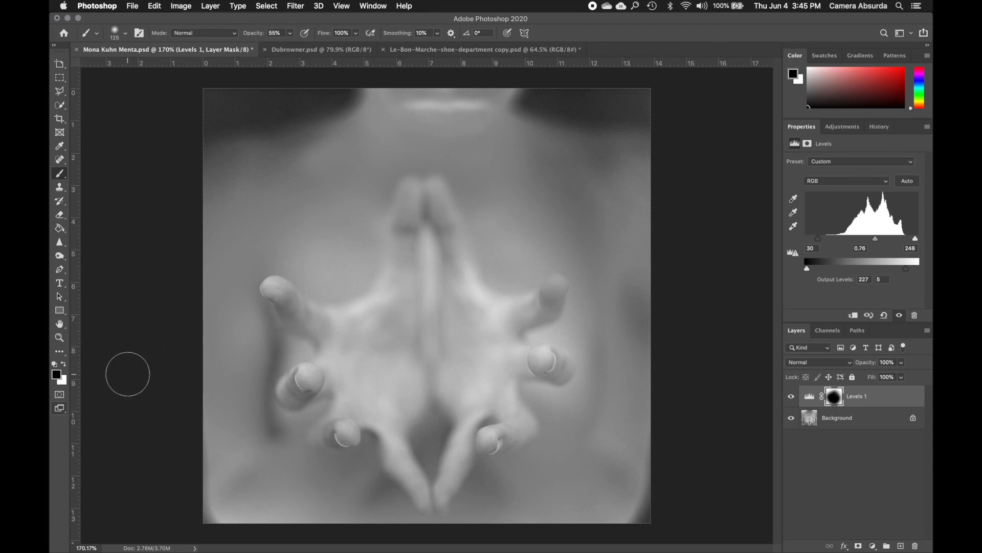
left_click(63, 364)
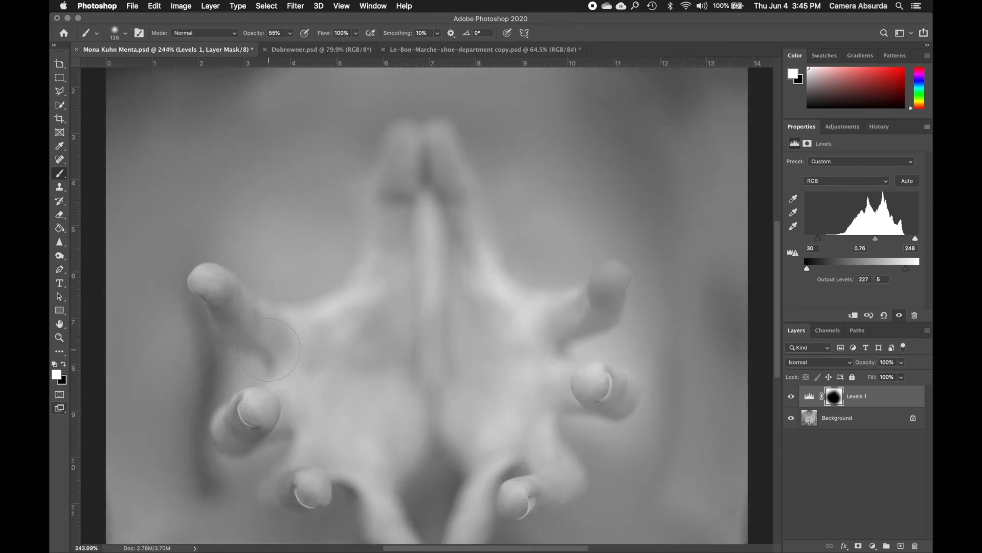
key("bracketleft")
left_click(201, 328)
left_click(206, 353)
left_click(210, 370)
left_click(214, 375)
mouse_move(207, 386)
left_mouse_down()
mouse_move(194, 443)
mouse_move(217, 483)
left_mouse_up()
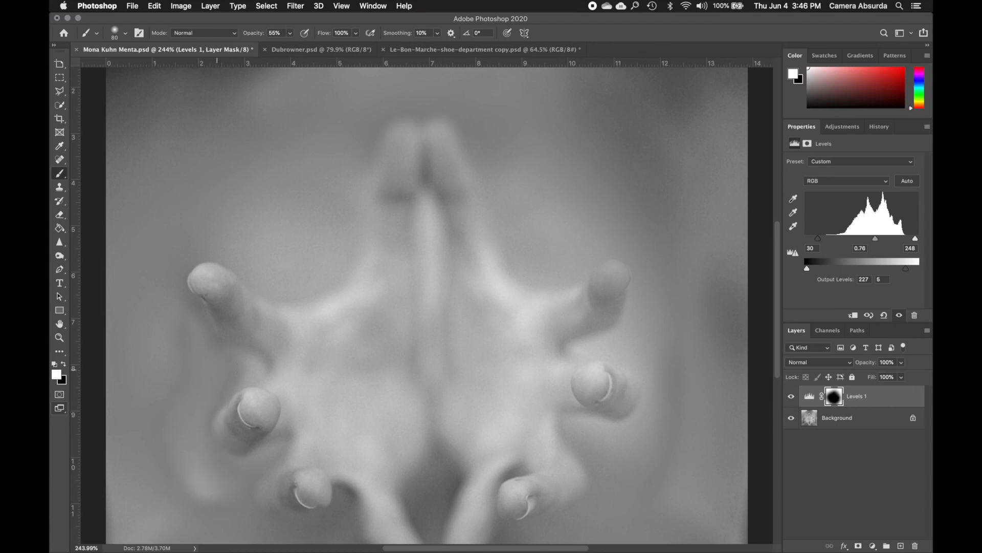
Paint white strokes on the mask in the dark areas below the hands, on both sides of the joined lower fingers
scroll(562, 354, "down", 3)
scroll(559, 340, "left", 3)
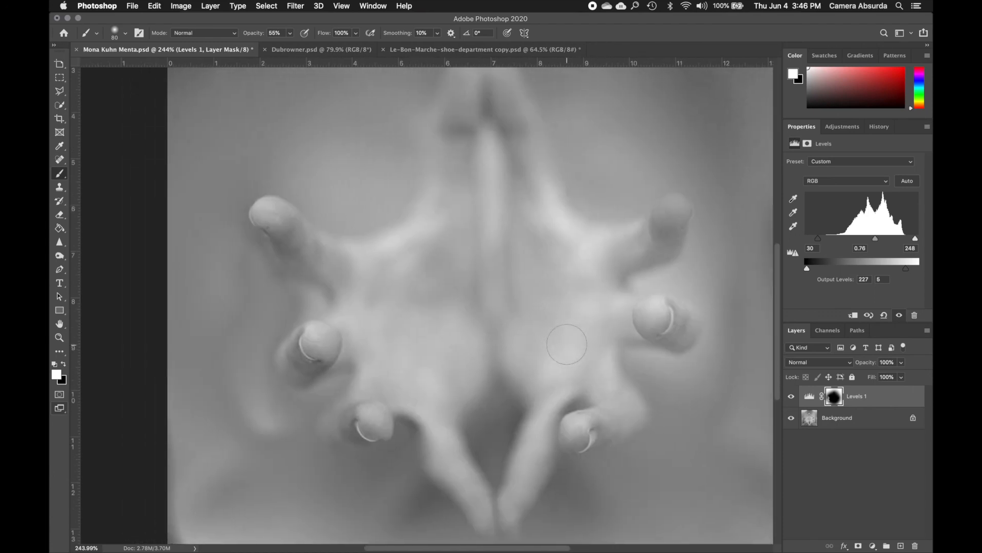
mouse_move(579, 500)
left_mouse_down()
mouse_move(581, 491)
mouse_move(557, 507)
mouse_move(554, 499)
mouse_move(592, 508)
mouse_move(579, 532)
mouse_move(543, 527)
mouse_move(628, 518)
left_mouse_up()
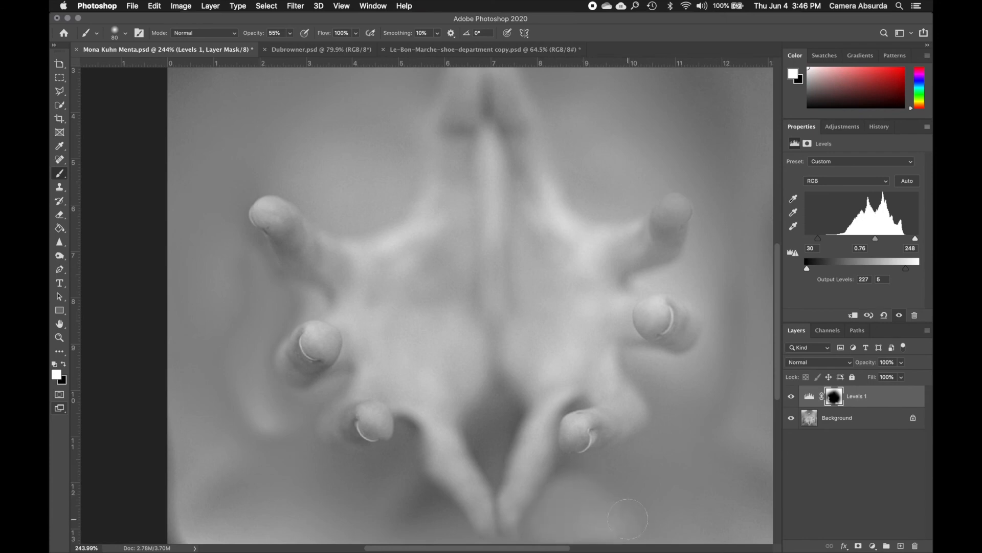
mouse_move(429, 526)
left_mouse_down()
mouse_move(407, 510)
mouse_move(426, 510)
mouse_move(419, 500)
mouse_move(447, 522)
mouse_move(342, 520)
left_mouse_up()
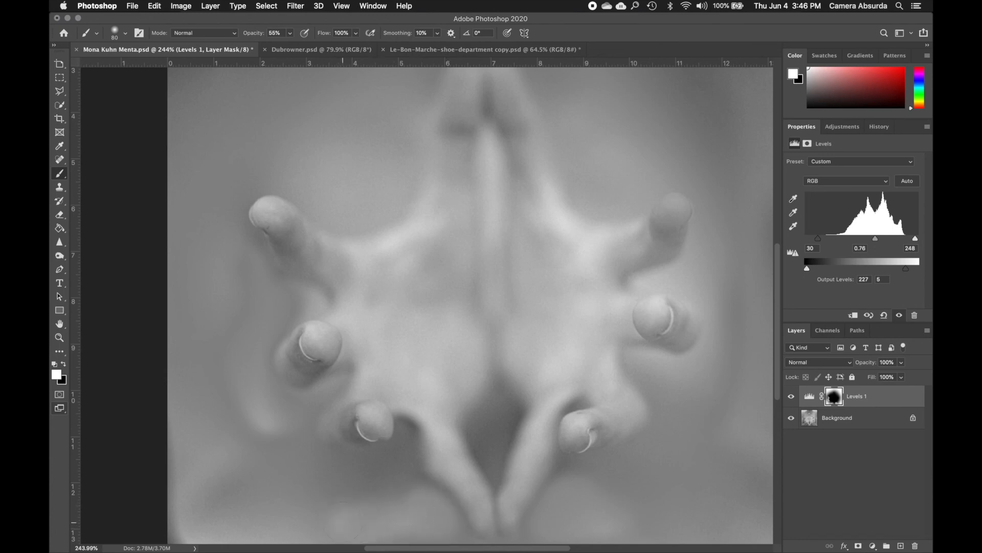
Raise the Levels 1 output level from the inverted black end to 255
scroll(495, 348, "down", 3)
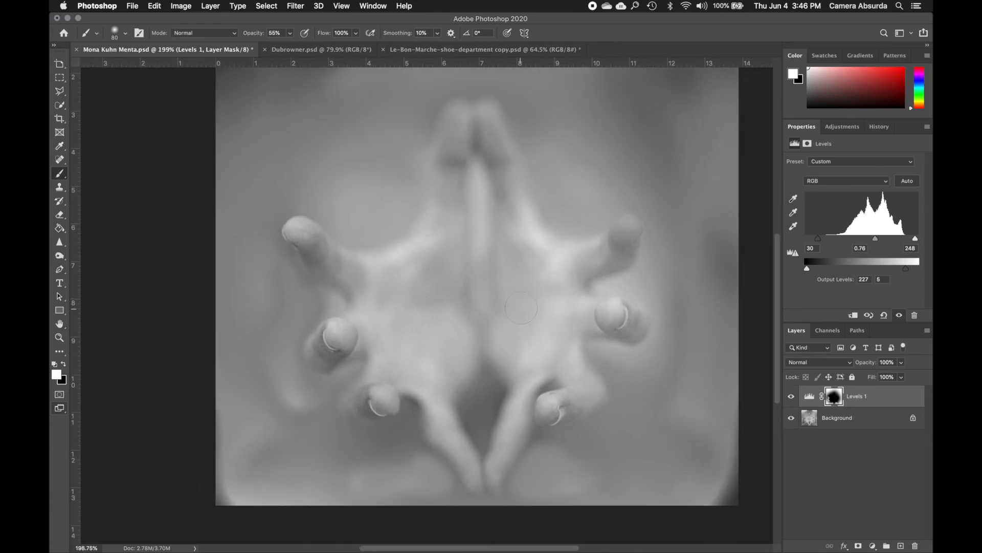
scroll(521, 307, "down", 1)
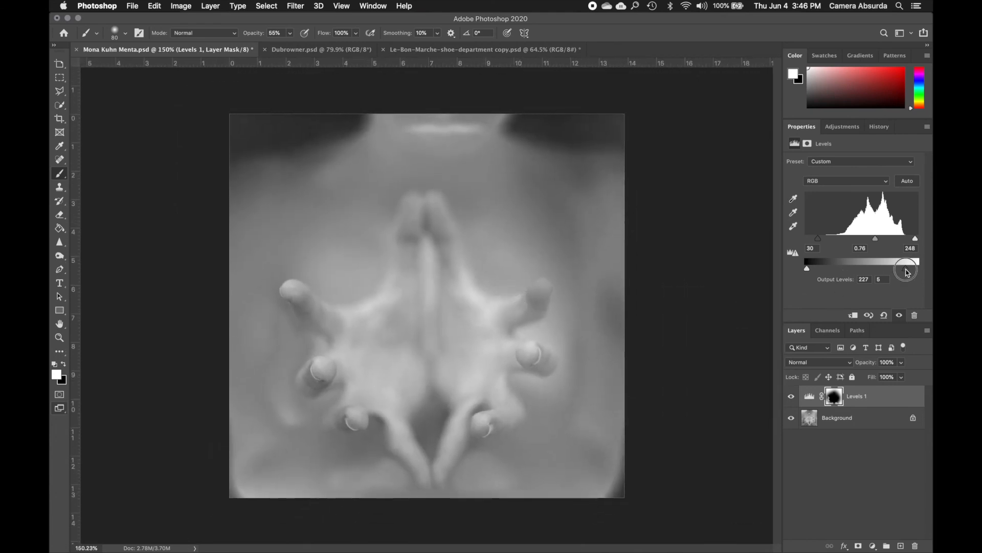
left_click_drag(907, 269, 930, 273)
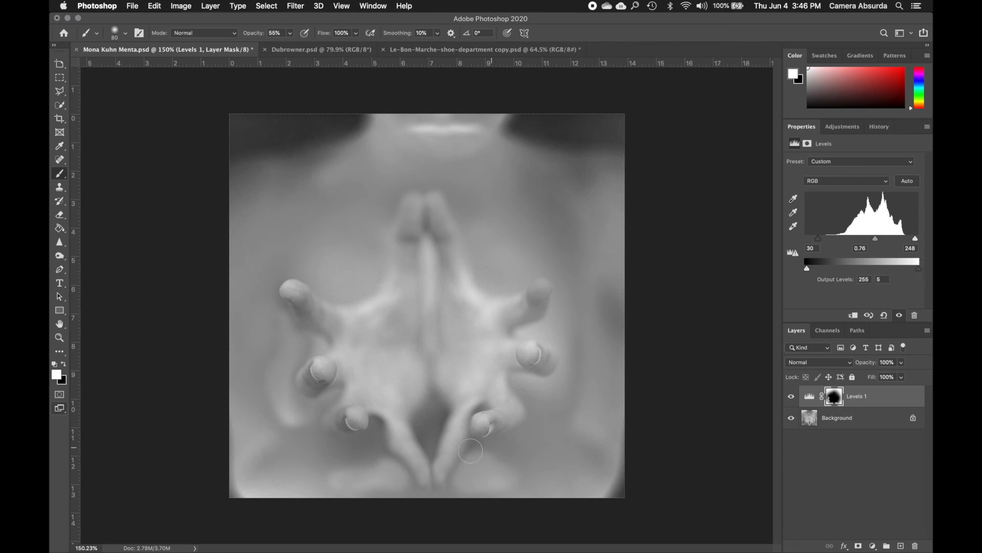
Paint white on the mask with a 200 px brush around the outside of the hands, along the lower edge and both arms
scroll(317, 447, "up", 1)
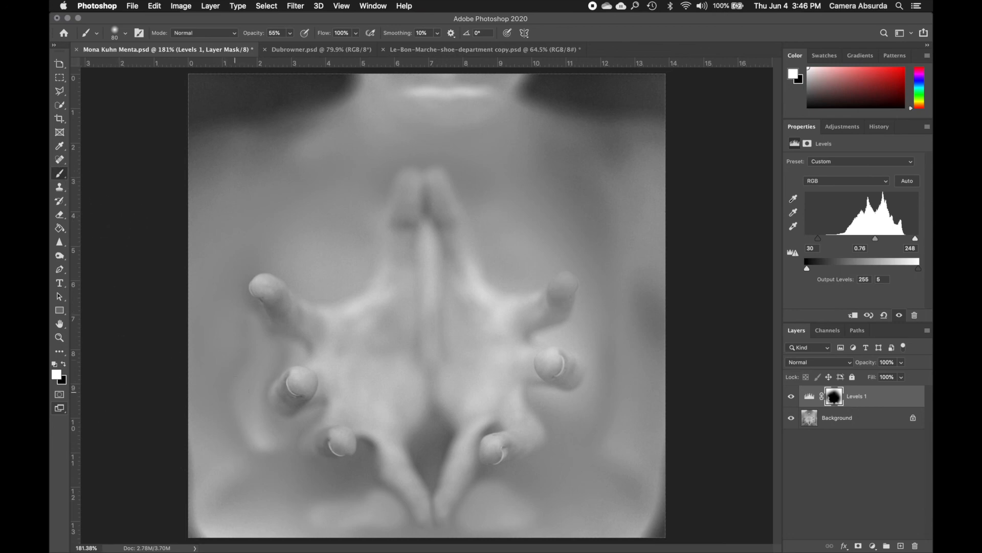
key("bracketright")
key("bracketright")
key("bracketright")
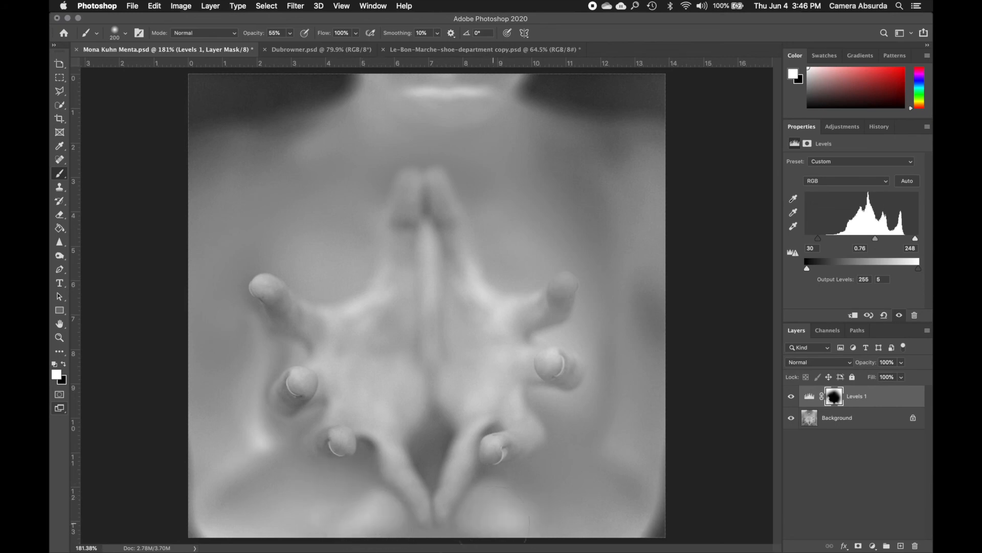
mouse_move(519, 515)
left_mouse_down()
mouse_move(629, 476)
mouse_move(646, 514)
mouse_move(604, 402)
mouse_move(621, 373)
mouse_move(642, 253)
mouse_move(636, 200)
mouse_move(614, 195)
left_mouse_up()
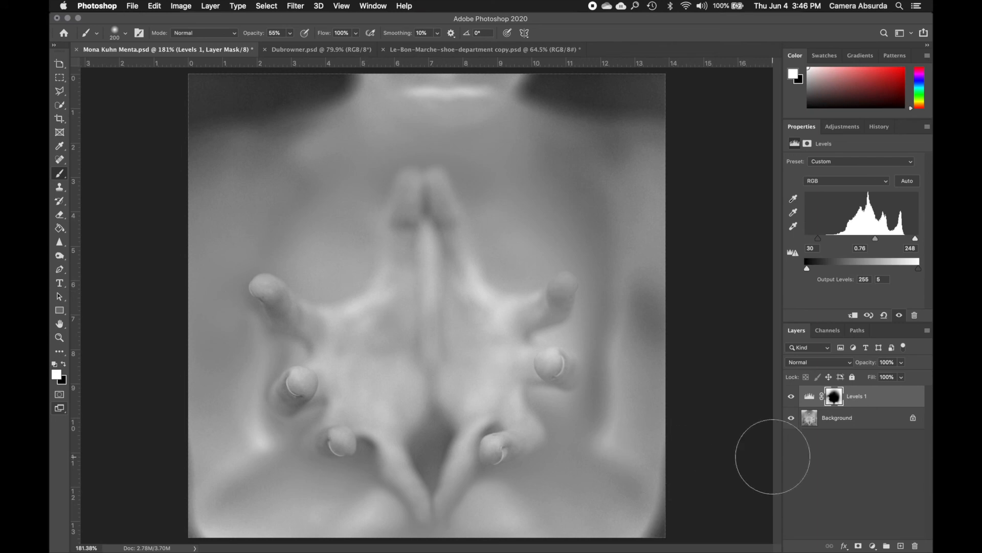
Toggle the Levels 1 layer's visibility repeatedly to compare the original photo with the masked inversion, leaving the layer visible
left_click(790, 397)
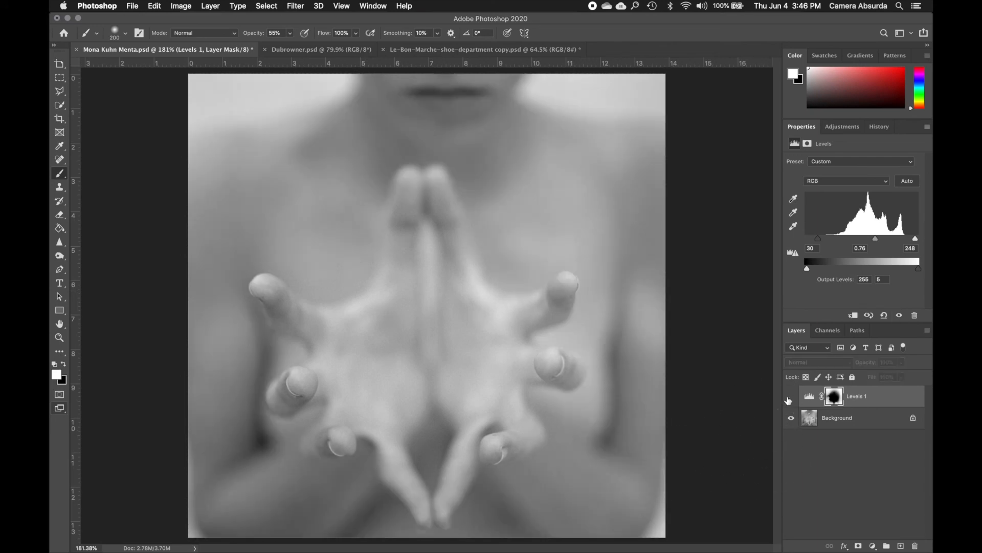
left_click(789, 398)
left_click(789, 398)
left_click(789, 398)
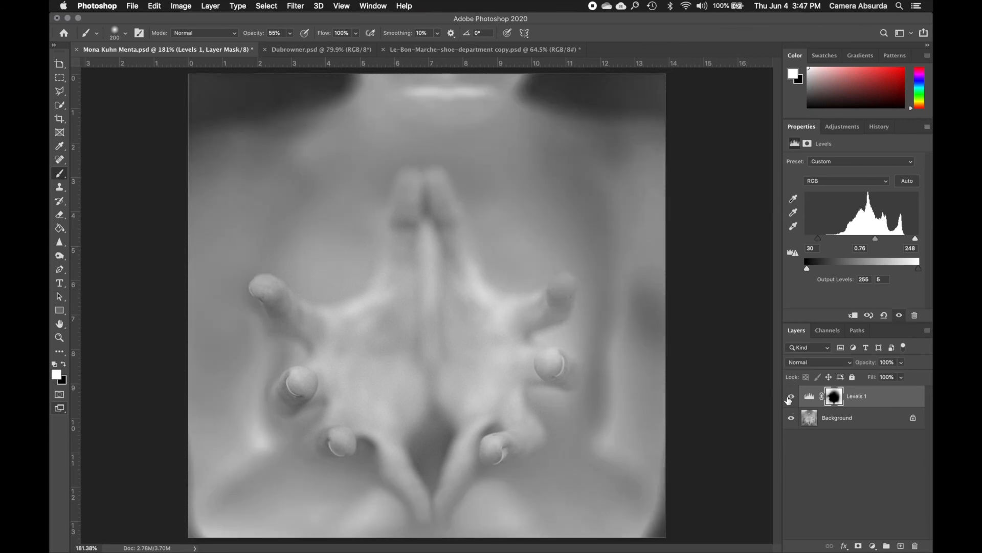
left_click(789, 398)
left_click(789, 398)
left_click(789, 398)
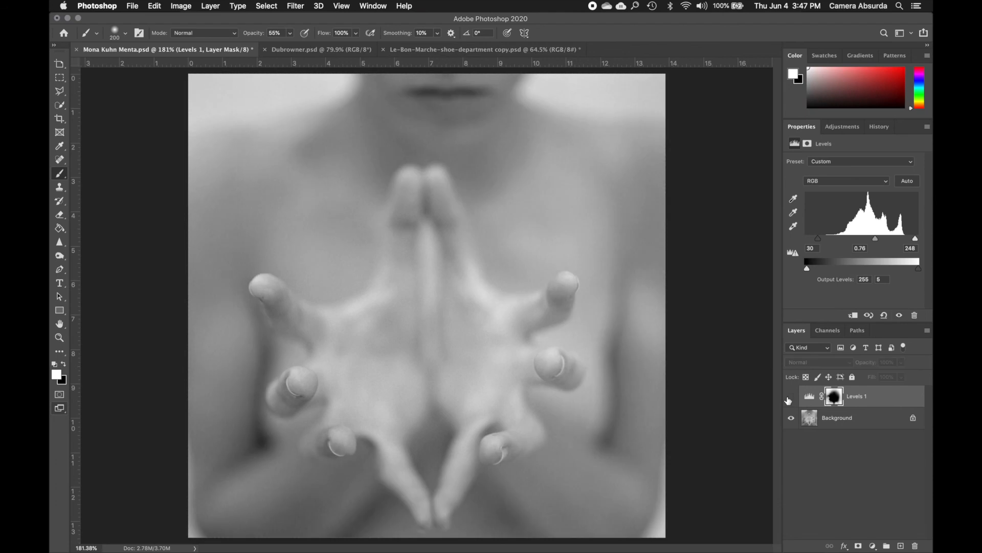
left_click(789, 398)
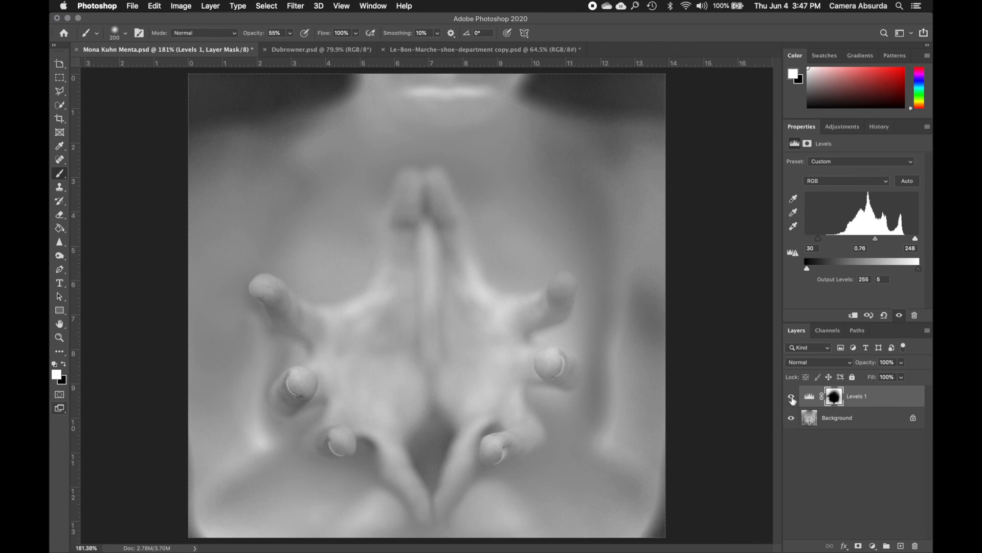
left_click(791, 398)
left_click(792, 397)
left_click(792, 400)
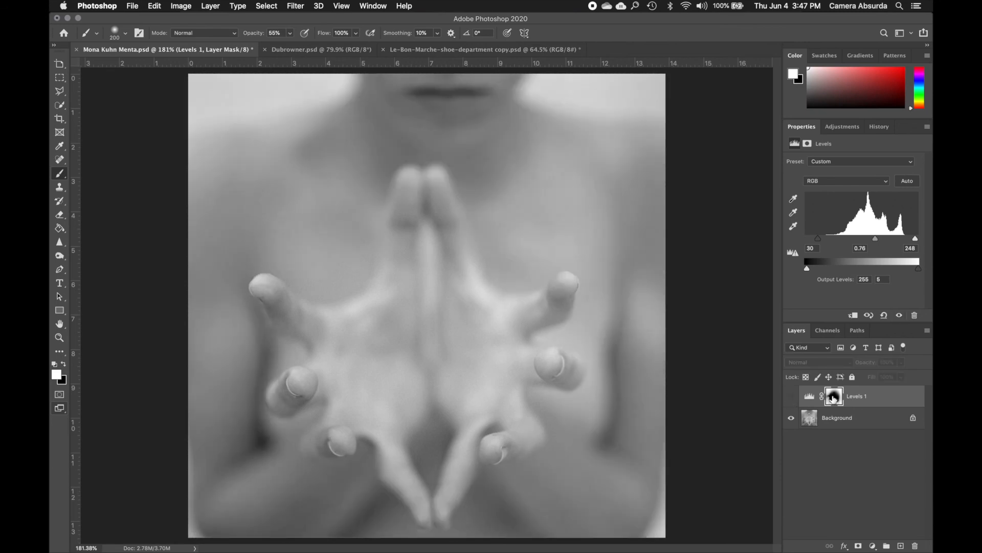
left_click(792, 397)
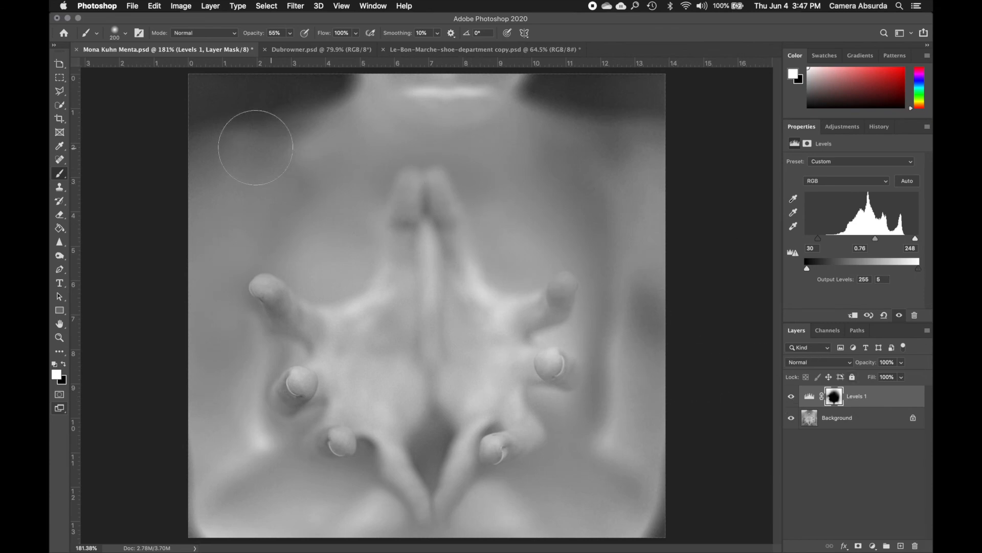
Switch to the Dubrowner.psd document and enlarge the storm cloud photo in the view
left_click(290, 52)
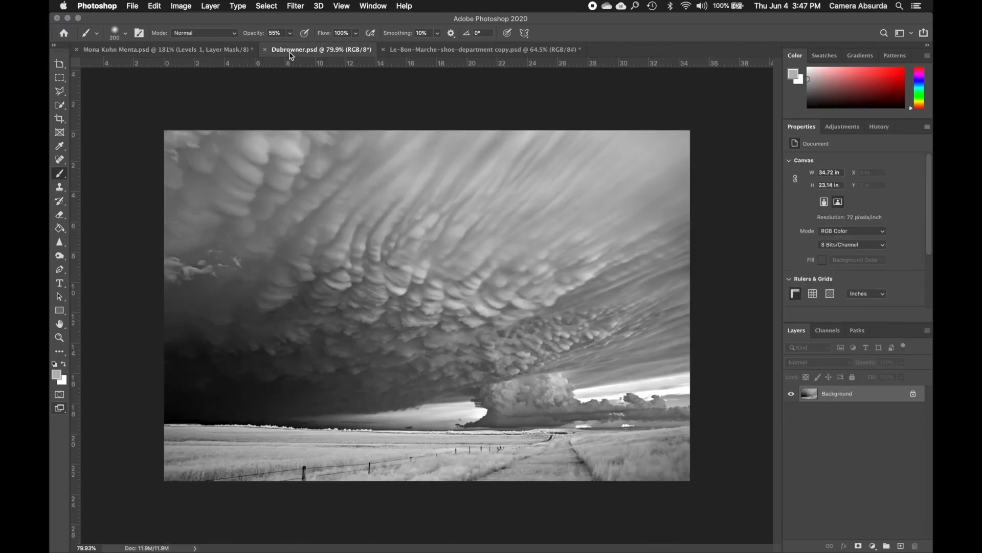
scroll(329, 210, "up", 5)
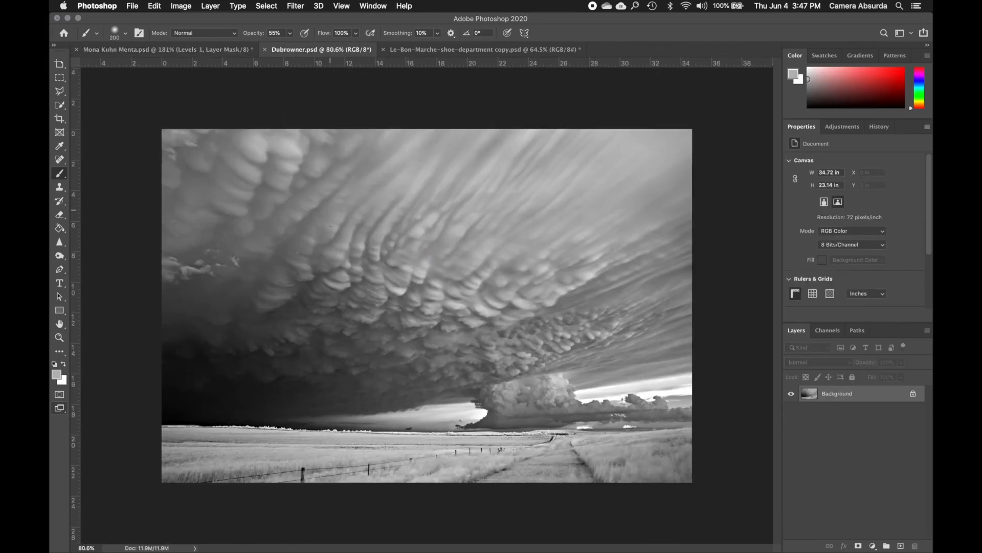
scroll(330, 210, "down", 1)
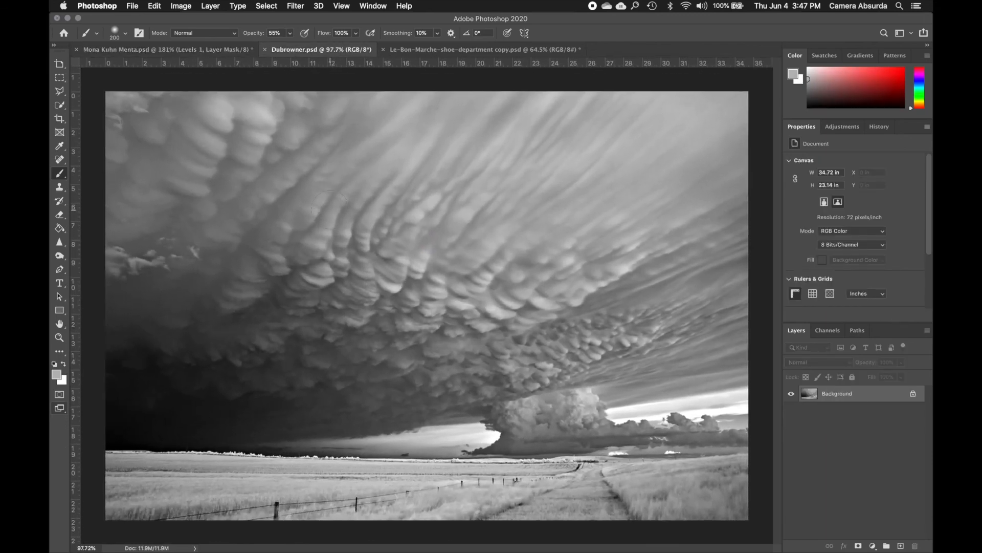